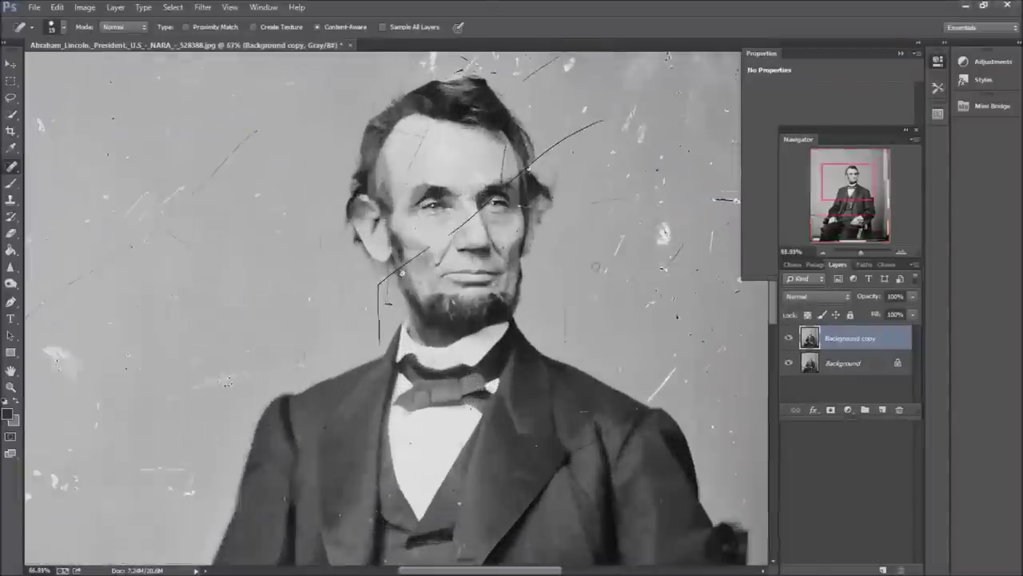
# Step: Zoom in on Lincoln's cheek where the diagonal scratch crosses it
pyautogui.scroll(5, 446, 256)
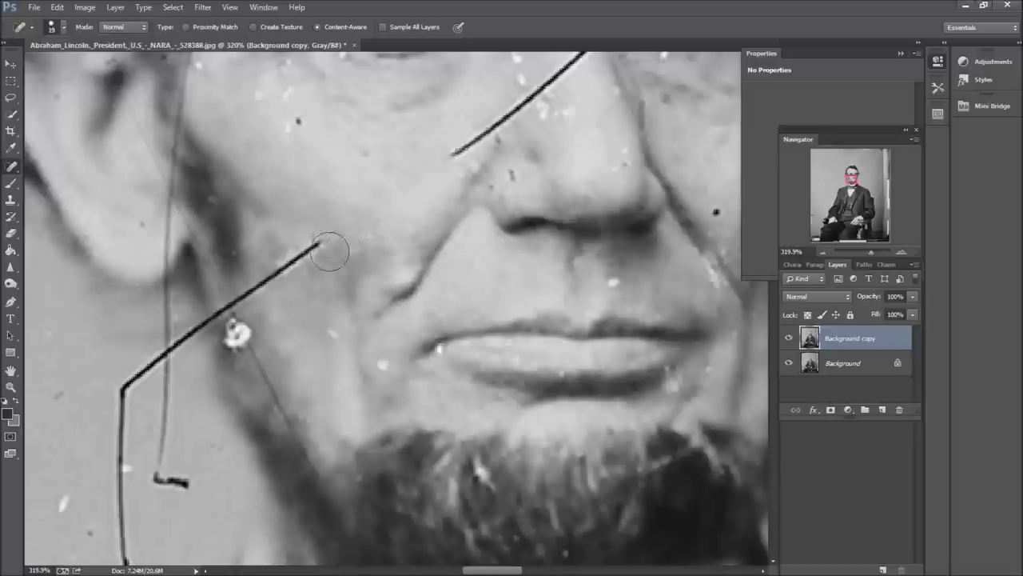
# Step: Paint out the lower and upper cheek scratch with a resized Spot Healing Brush
pyautogui.moveTo(315, 242); pyautogui.dragTo(234, 304)
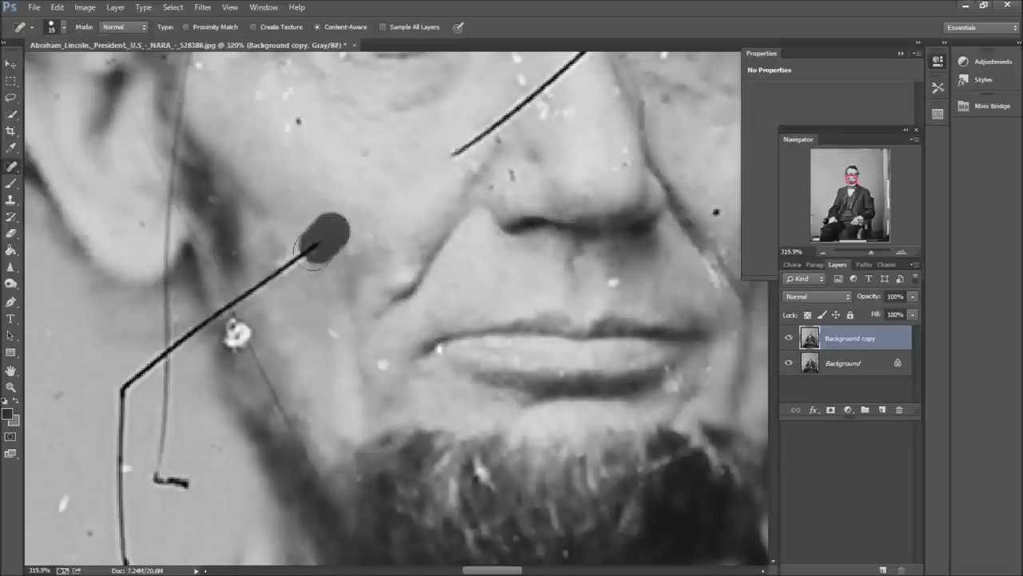
pyautogui.rightClick(612, 283)
pyautogui.press('Escape')
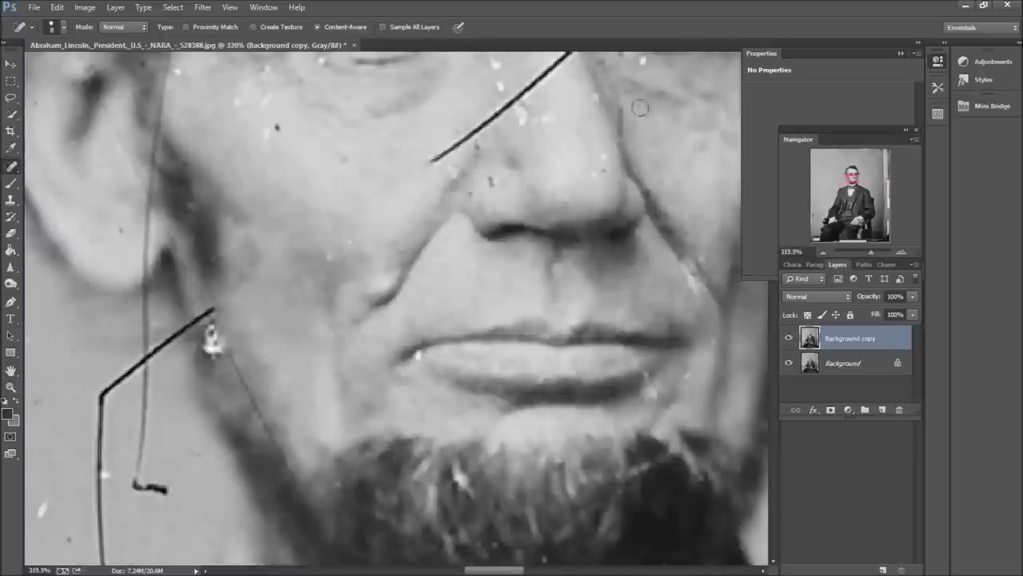
pyautogui.moveTo(491, 164); pyautogui.dragTo(520, 143)
pyautogui.rightClick(491, 156)
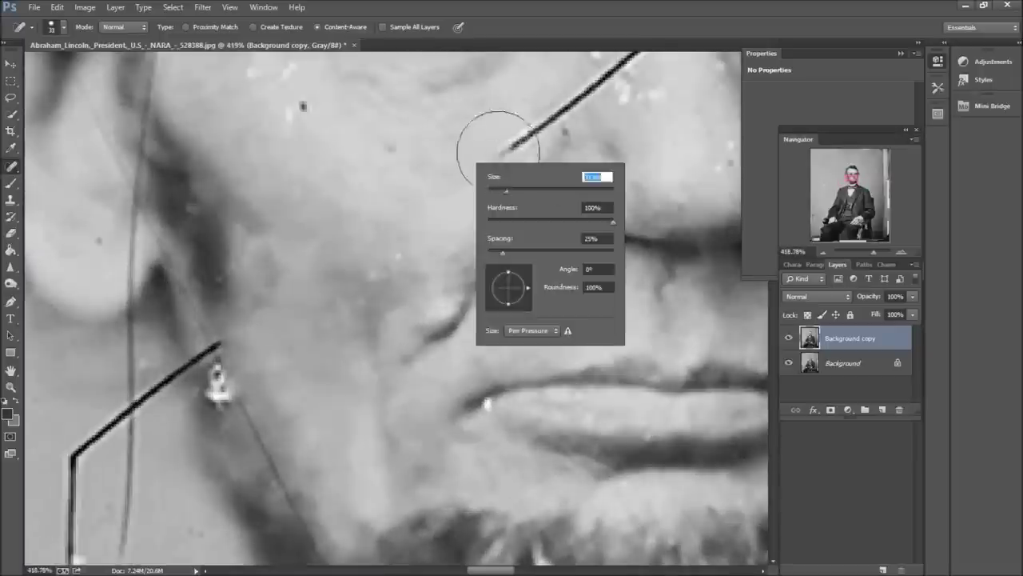
pyautogui.press('Escape')
pyautogui.scroll(-3, 491, 159)
pyautogui.rightClick(491, 159)
pyautogui.press('Escape')
pyautogui.click(11, 202)
pyautogui.scroll(2, 496, 128)
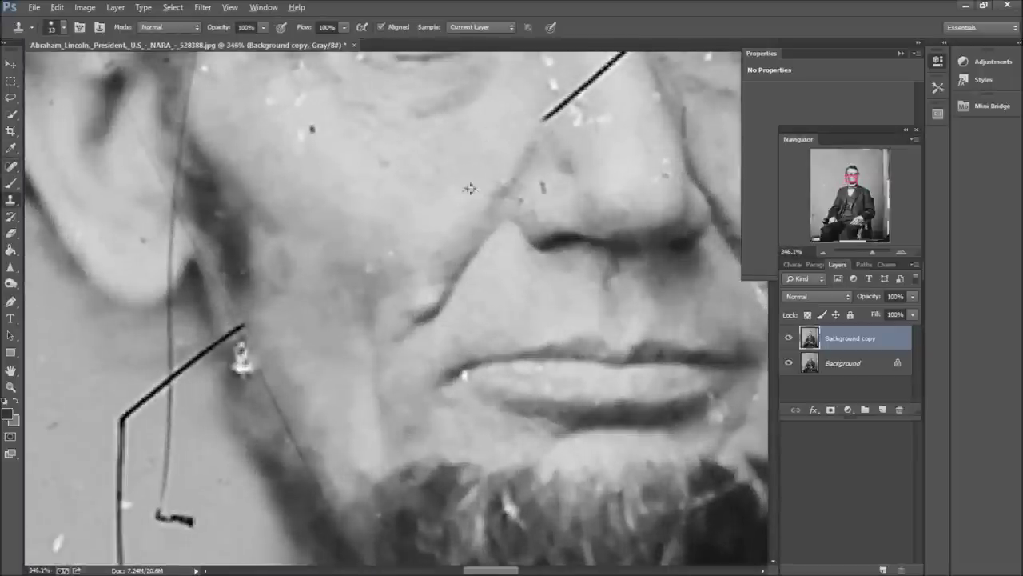
# Step: Clone clean skin over the scratch beside the nose with a smaller Clone Stamp brush
pyautogui.scroll(-2, 470, 188)
pyautogui.rightClick(513, 297)
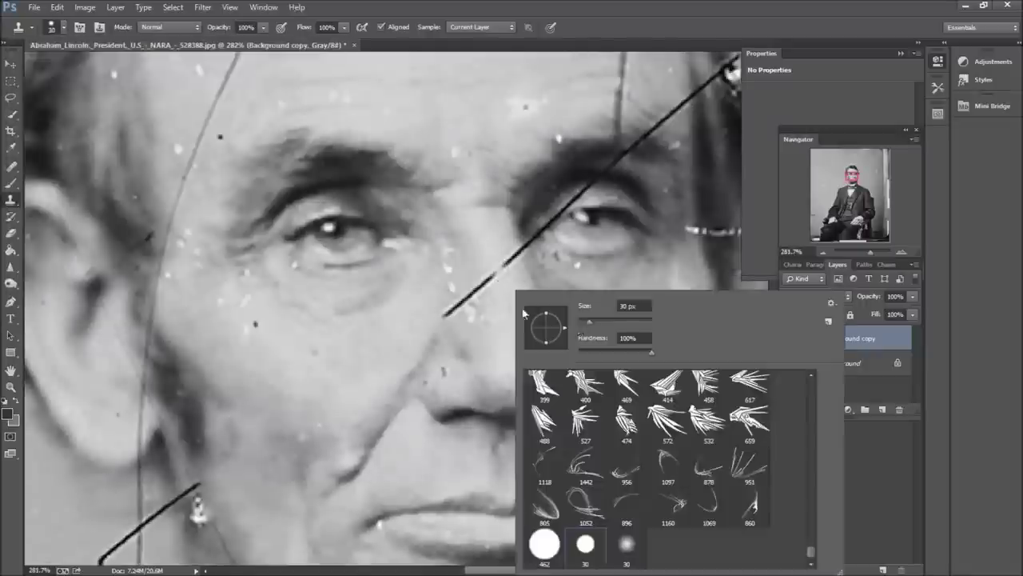
pyautogui.press('Escape')
pyautogui.moveTo(506, 262); pyautogui.dragTo(483, 285)
pyautogui.scroll(2, 502, 269)
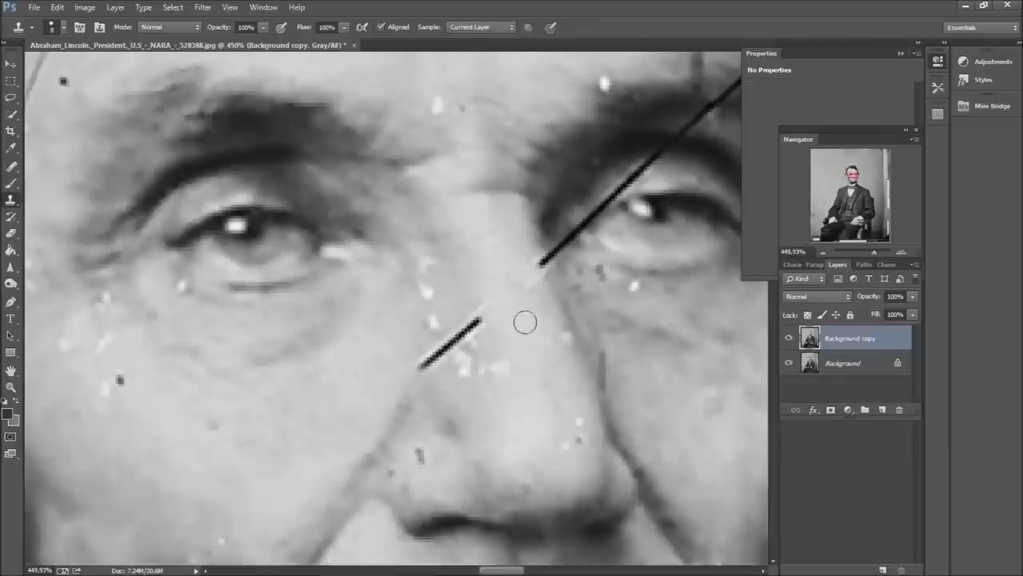
pyautogui.scroll(1, 460, 272)
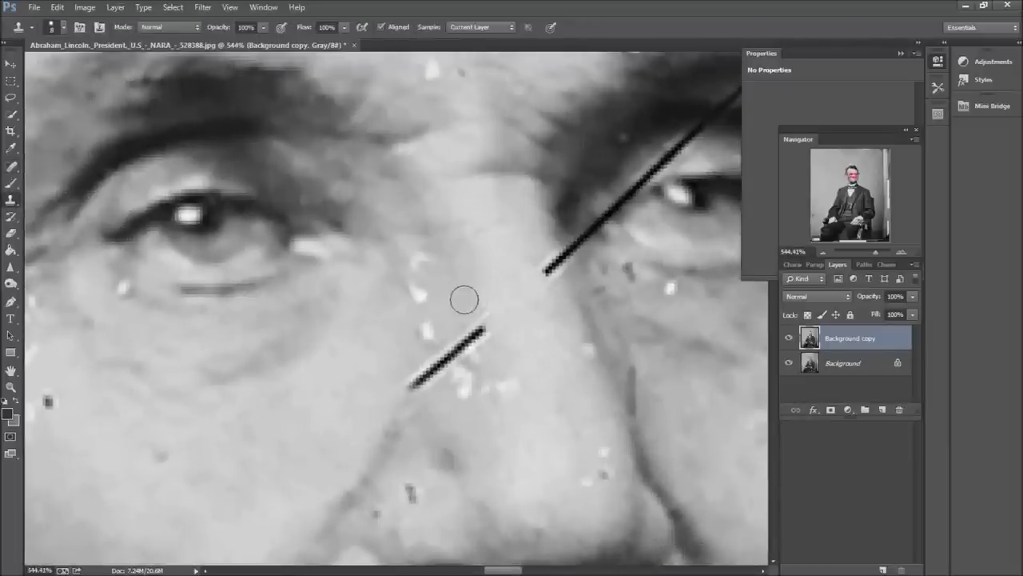
pyautogui.keyDown('alt'); pyautogui.click(420, 344); pyautogui.keyUp('alt')
pyautogui.moveTo(456, 355); pyautogui.dragTo(407, 393)
# Step: Clone out the scratch through the eye up to the eyebrow with a tiny brush
pyautogui.scroll(-4, 653, 224)
pyautogui.scroll(3, 538, 468)
pyautogui.scroll(1, 470, 499)
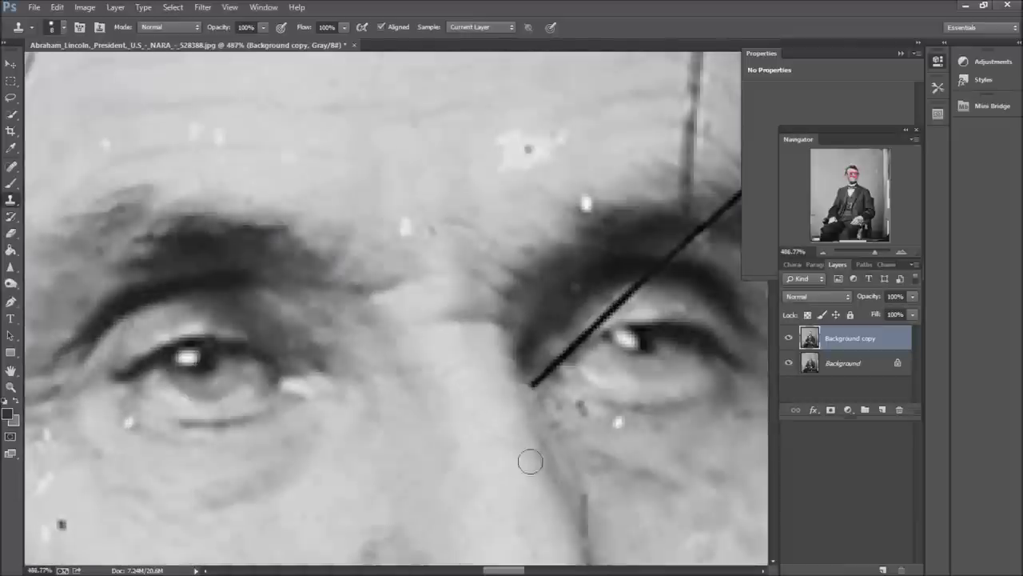
pyautogui.scroll(2, 527, 376)
pyautogui.rightClick(465, 336)
pyautogui.press('Return')
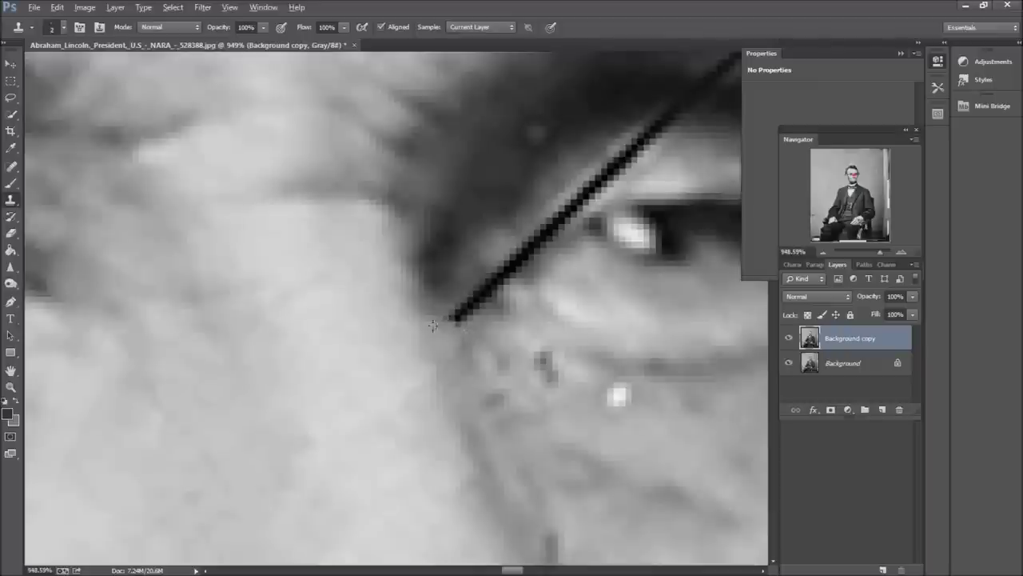
pyautogui.scroll(-2, 455, 319)
pyautogui.scroll(-2, 478, 314)
pyautogui.scroll(3, 495, 319)
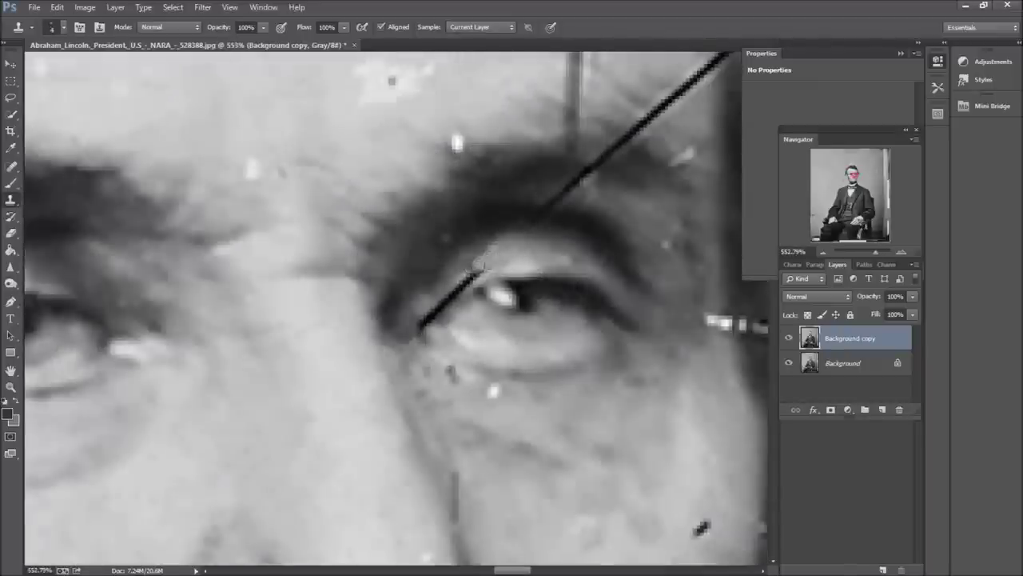
pyautogui.scroll(-4, 491, 264)
pyautogui.scroll(4, 462, 266)
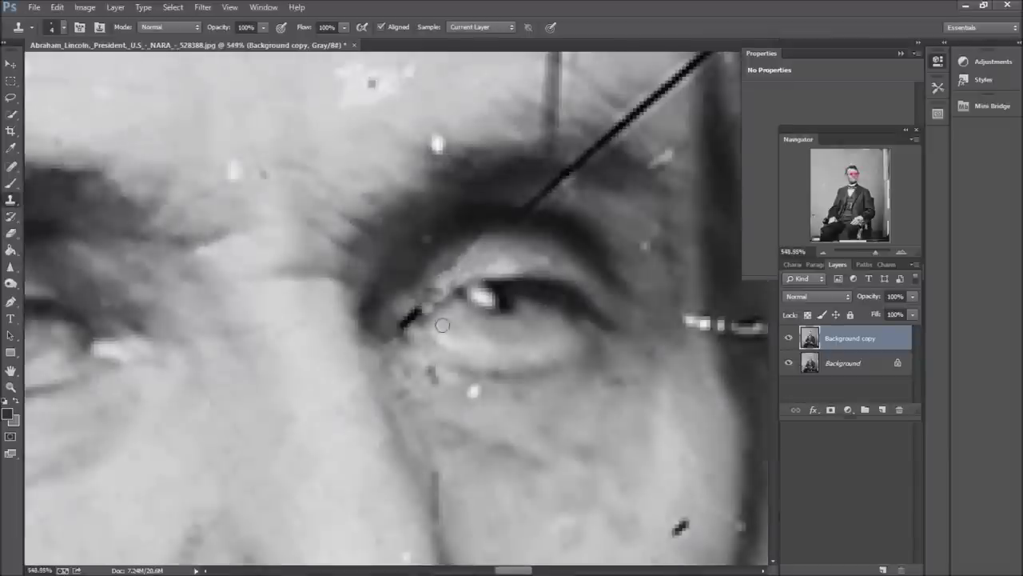
pyautogui.scroll(-4, 445, 310)
pyautogui.scroll(4, 424, 328)
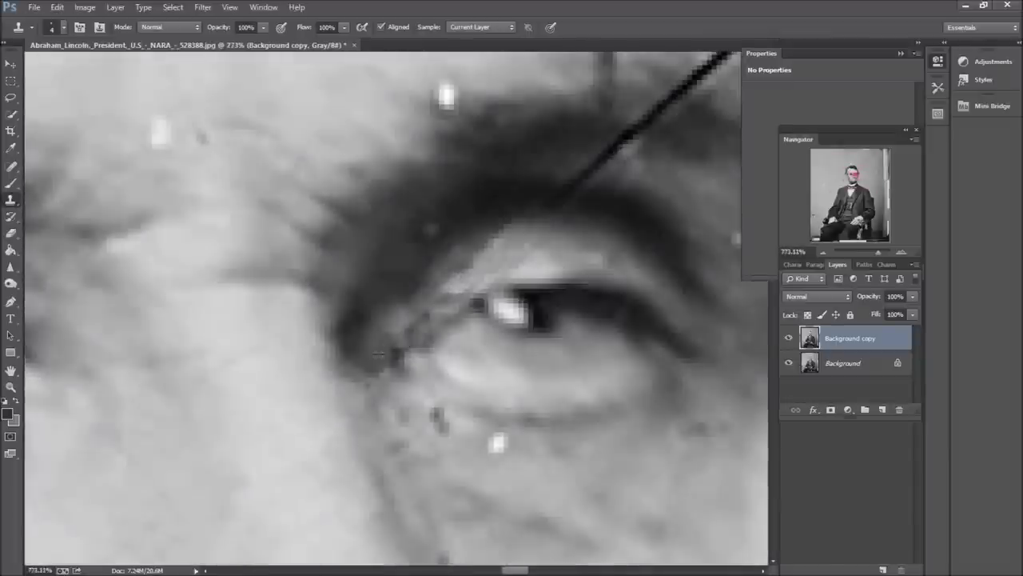
pyautogui.scroll(1, 404, 349)
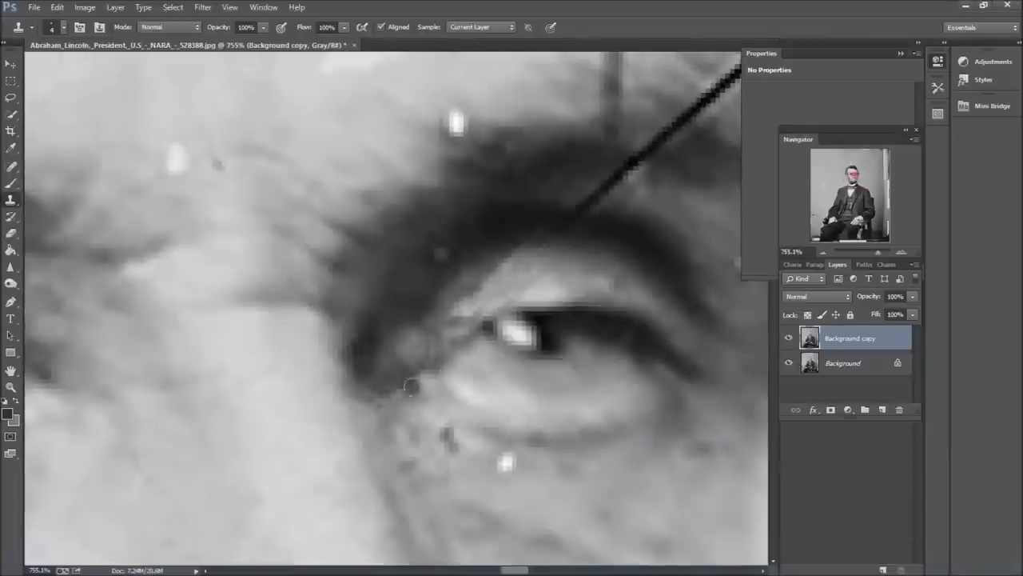
pyautogui.scroll(-1, 392, 320)
pyautogui.scroll(-5, 423, 351)
pyautogui.scroll(6, 434, 372)
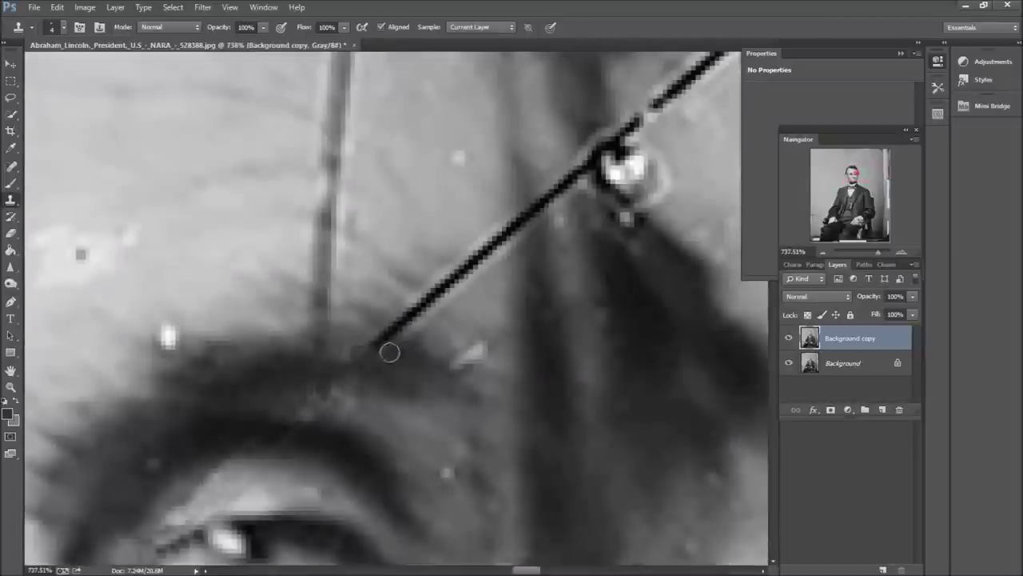
pyautogui.scroll(-1, 404, 320)
pyautogui.press('j')
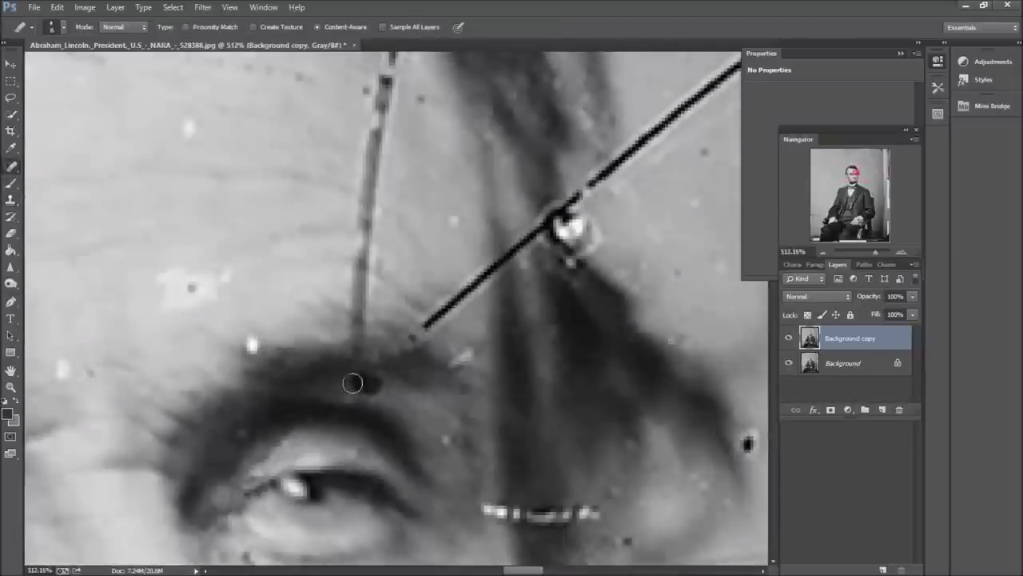
# Step: Heal the dark mark on the forehead with the Spot Healing Brush
pyautogui.scroll(-3, 372, 344)
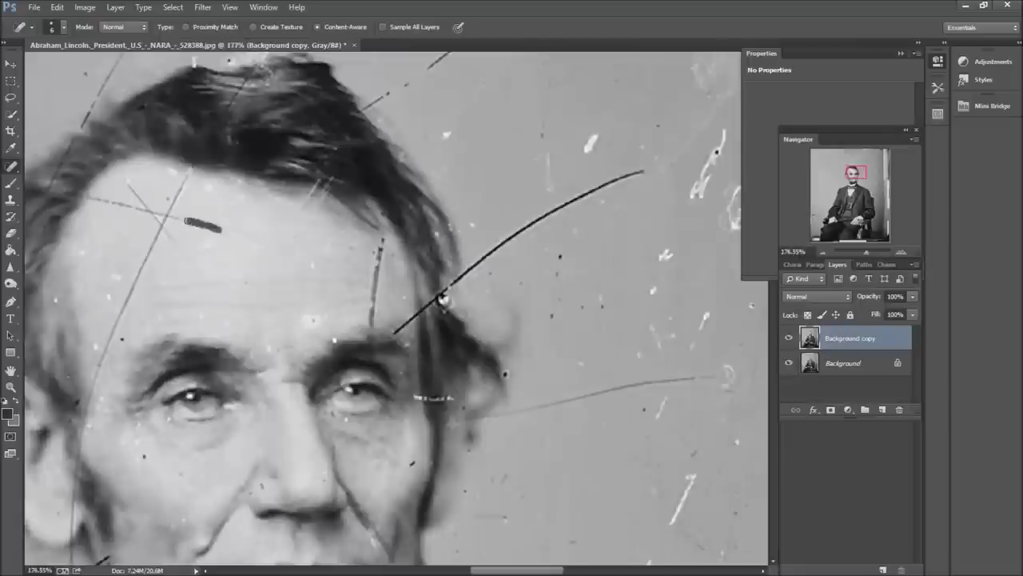
pyautogui.moveTo(122, 181); pyautogui.dragTo(146, 210)
pyautogui.scroll(3, 389, 352)
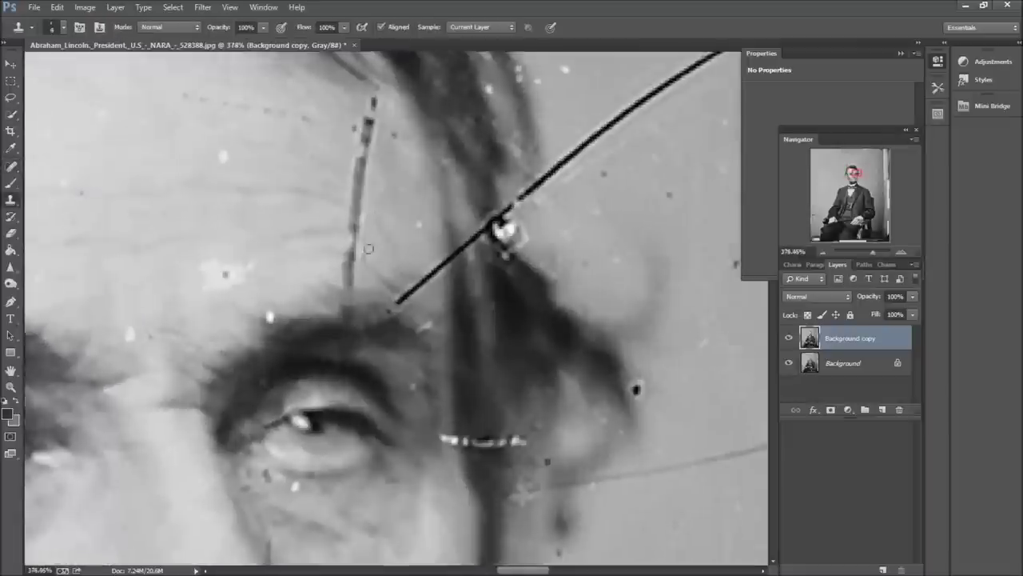
# Step: Clone out the scratch running through the eyebrow and across the forehead
pyautogui.press('s')
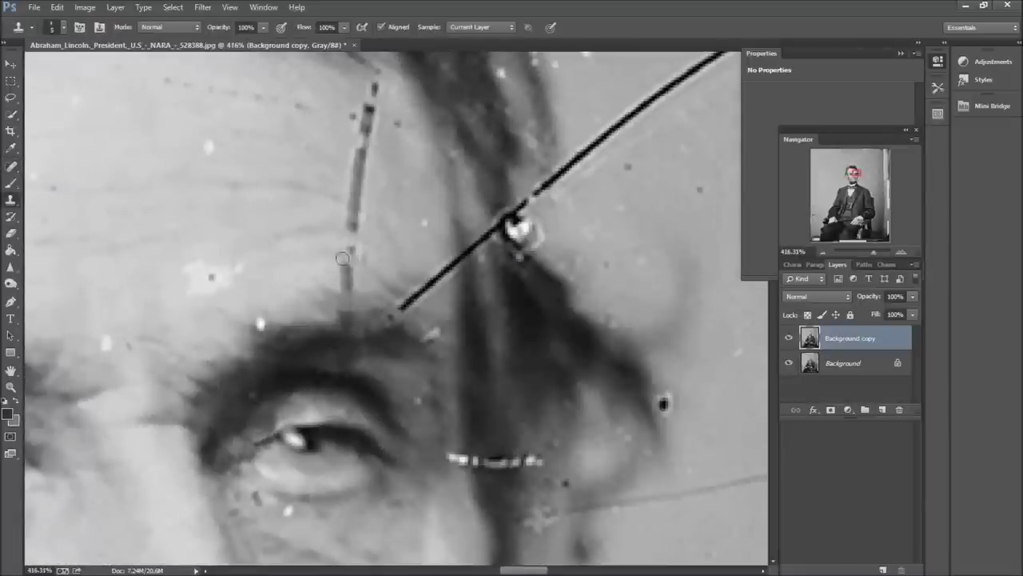
pyautogui.scroll(1, 368, 202)
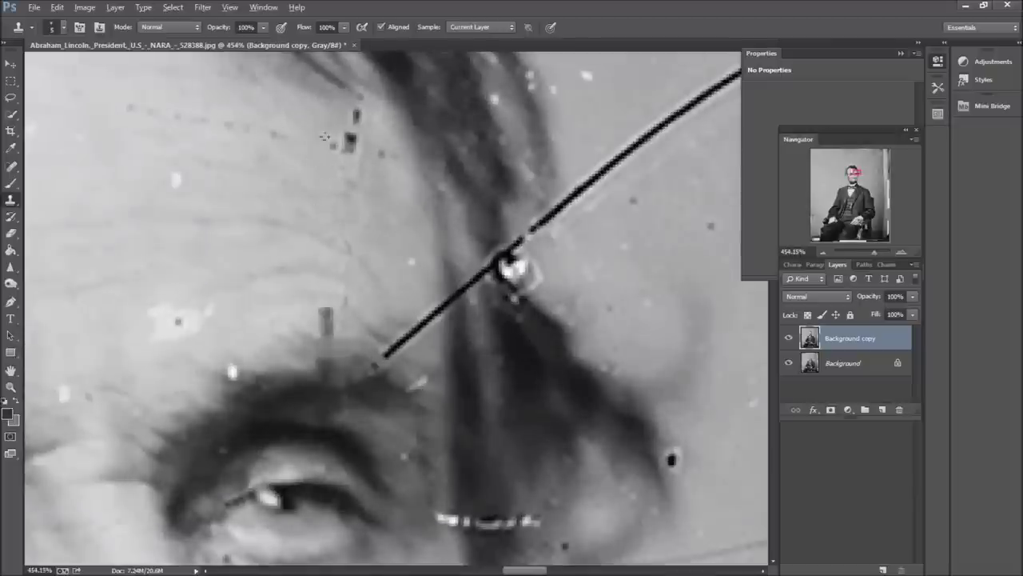
pyautogui.scroll(-2, 331, 208)
pyautogui.press('j')
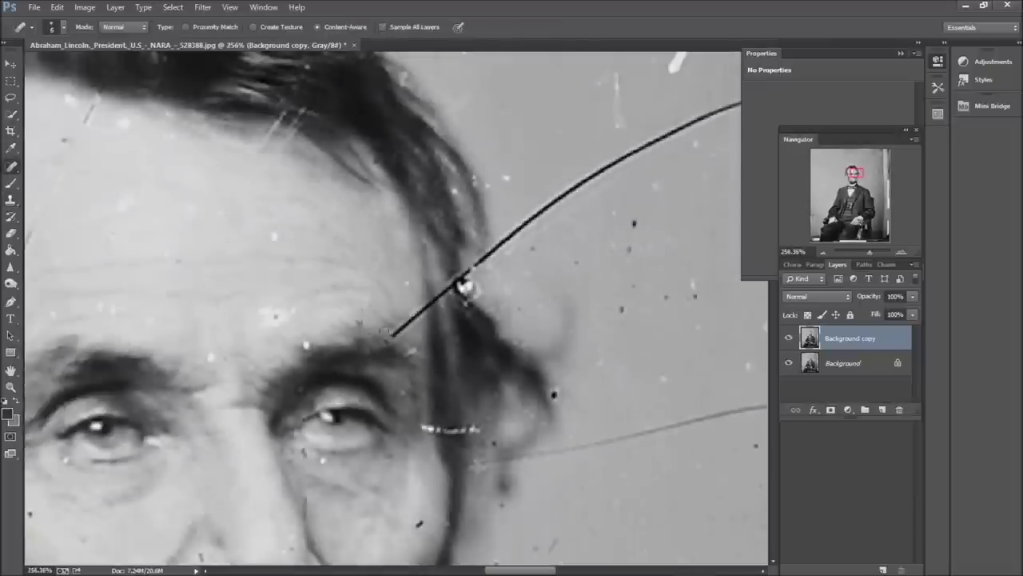
pyautogui.scroll(-4, 404, 334)
pyautogui.scroll(4, 392, 327)
pyautogui.press('s')
pyautogui.scroll(3, 358, 316)
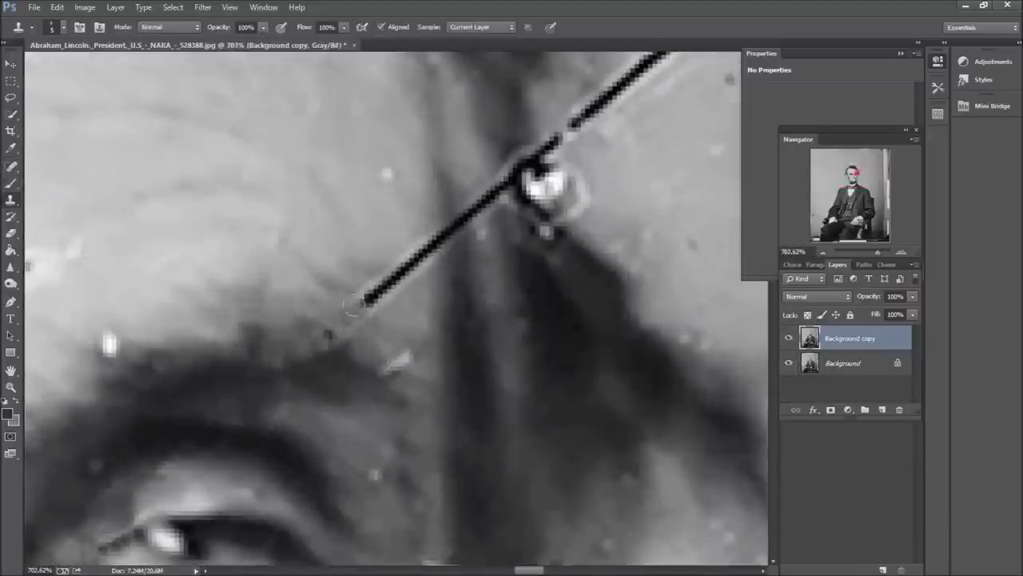
pyautogui.moveTo(428, 232)
pyautogui.mouseDown()
pyautogui.moveTo(451, 213)
pyautogui.moveTo(487, 254)
pyautogui.moveTo(487, 211)
pyautogui.moveTo(527, 204)
pyautogui.mouseUp()
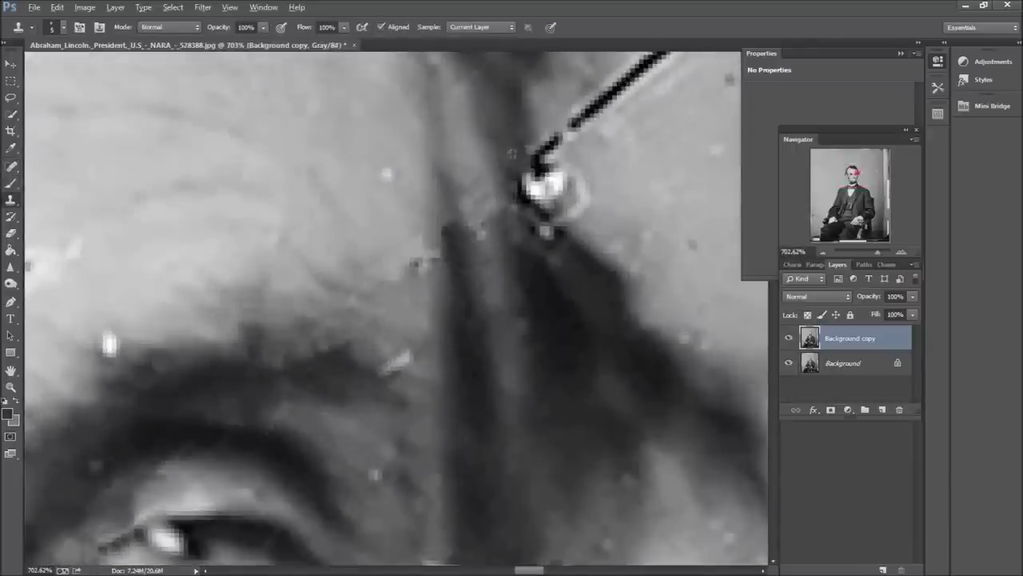
pyautogui.scroll(-2, 511, 213)
pyautogui.scroll(-2, 504, 210)
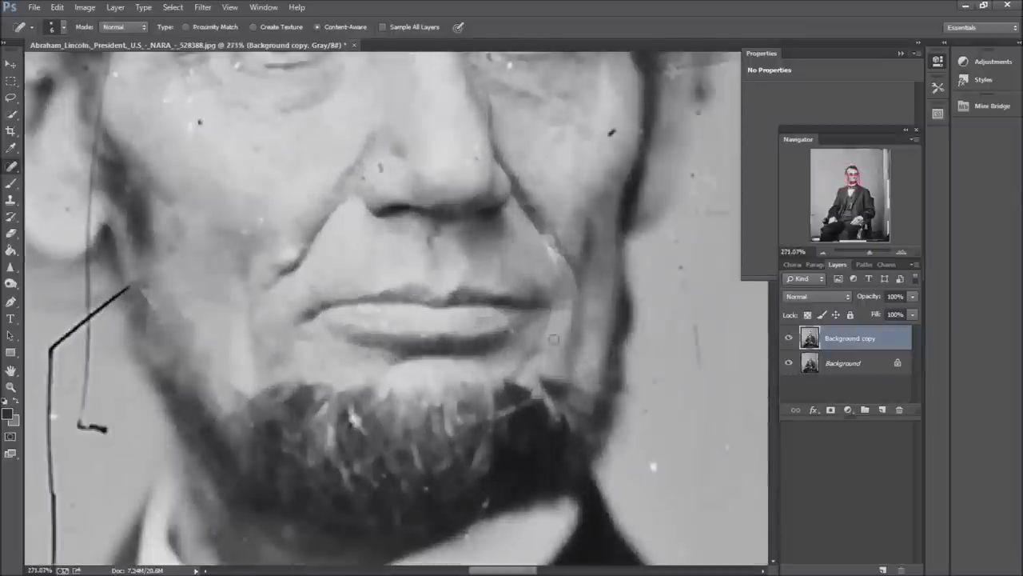
# Step: Heal the face specks, the faint scratch left of the face, and specks near the beard
pyautogui.click(199, 122)
pyautogui.moveTo(163, 100); pyautogui.dragTo(174, 102)
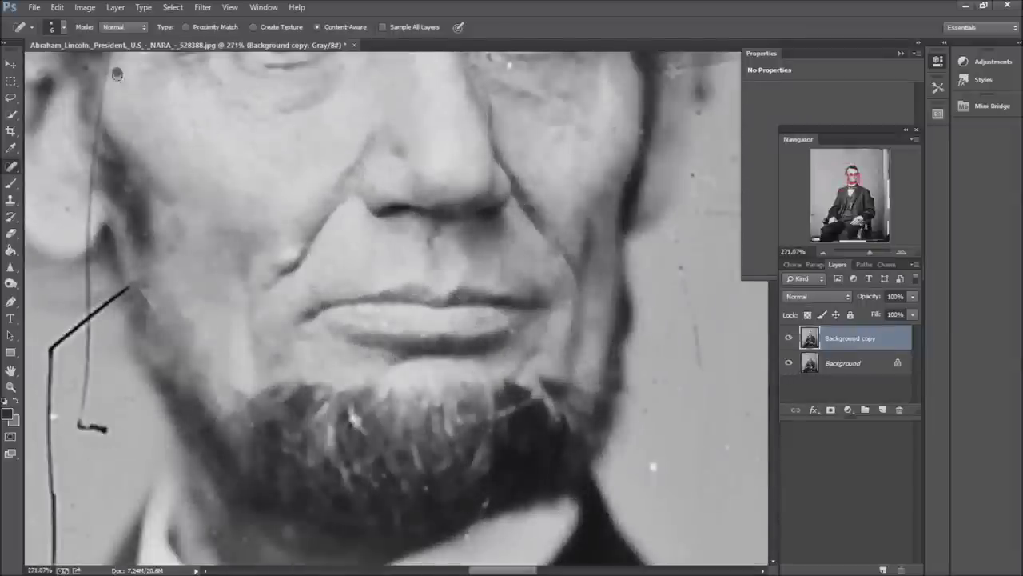
pyautogui.moveTo(94, 254); pyautogui.dragTo(92, 428)
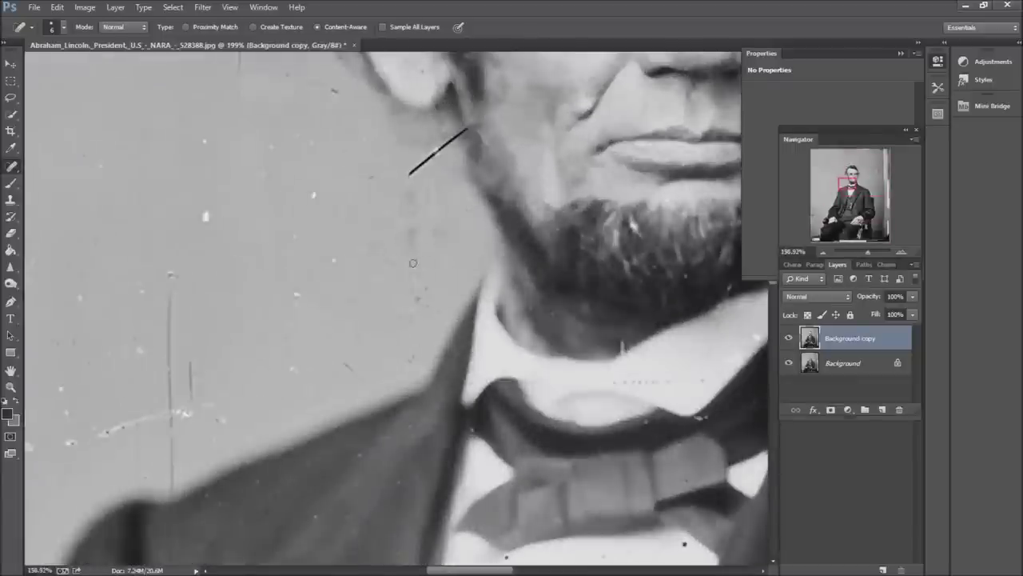
pyautogui.press(']')
pyautogui.press(']')
pyautogui.press(']')
pyautogui.moveTo(308, 84); pyautogui.dragTo(341, 90)
pyautogui.moveTo(411, 224); pyautogui.dragTo(414, 239)
# Step: Heal the speck left of the beard, a dark background spot and the right-side horizontal scratch
pyautogui.scroll(-1, 354, 277)
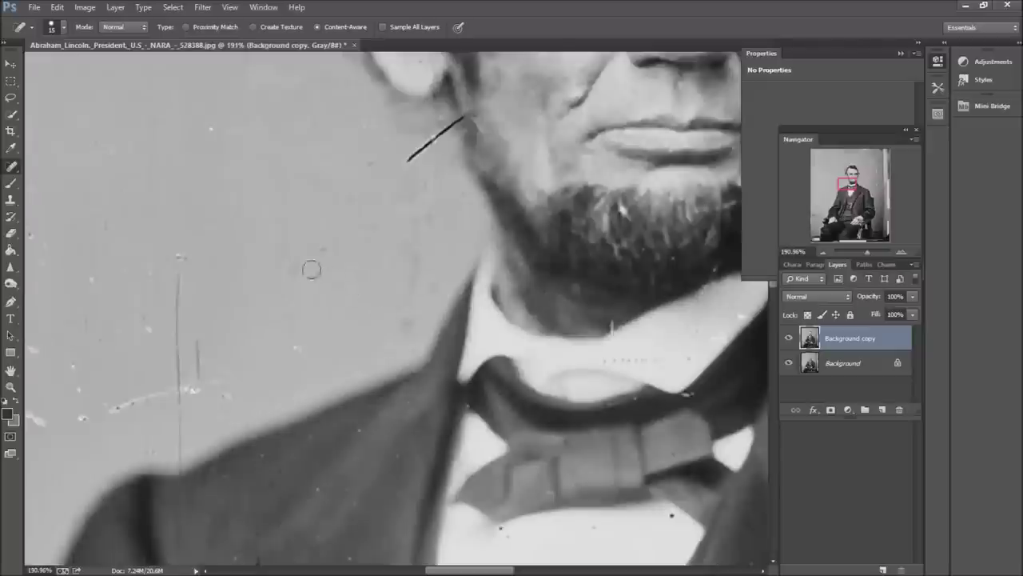
pyautogui.moveTo(411, 285); pyautogui.dragTo(411, 249)
pyautogui.scroll(-4, 386, 228)
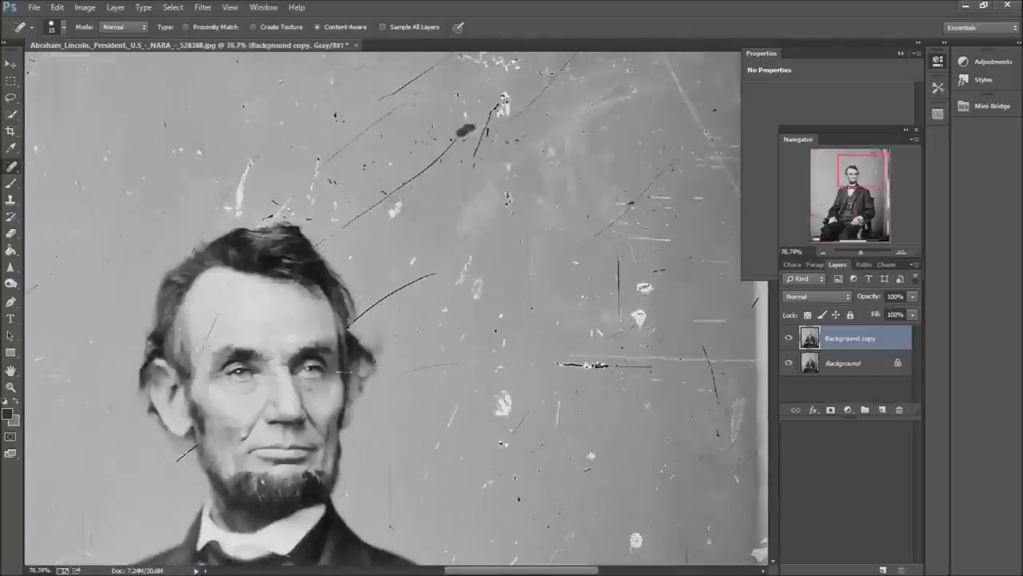
pyautogui.moveTo(384, 199); pyautogui.dragTo(392, 214)
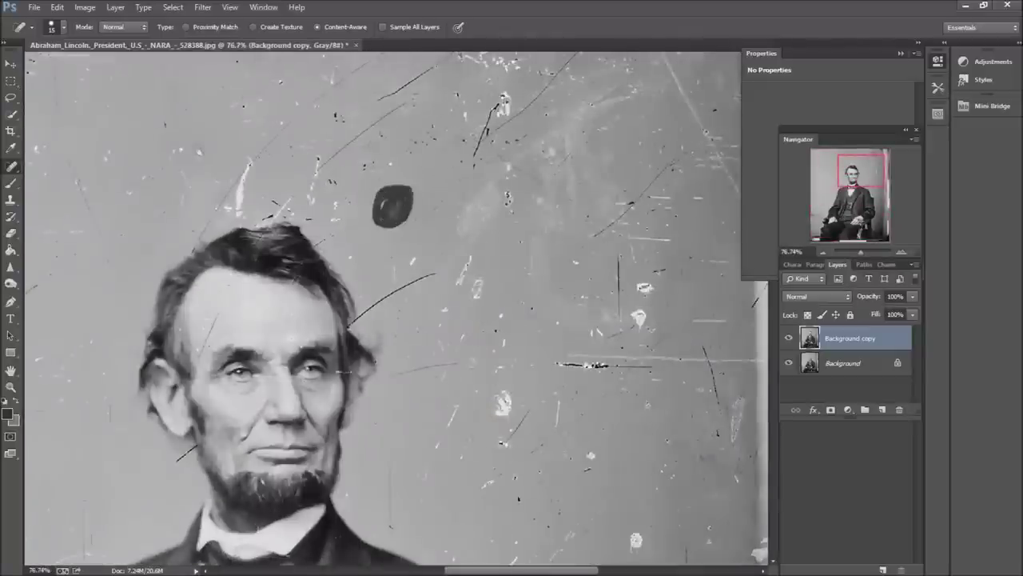
pyautogui.scroll(-2, 482, 207)
pyautogui.moveTo(484, 352)
pyautogui.mouseDown()
pyautogui.moveTo(511, 372)
pyautogui.moveTo(481, 417)
pyautogui.moveTo(486, 432)
pyautogui.mouseUp()
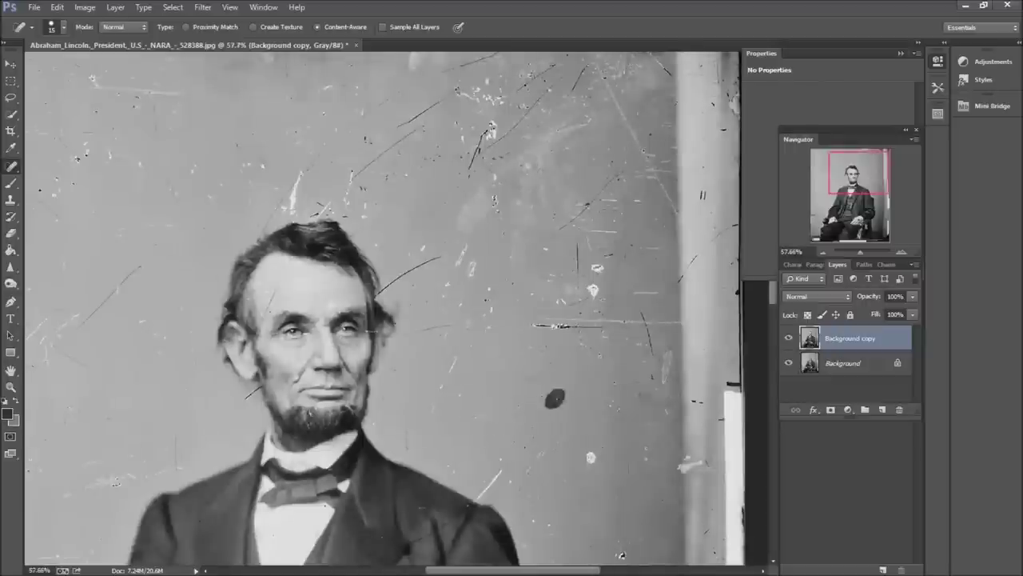
pyautogui.scroll(-1, 649, 407)
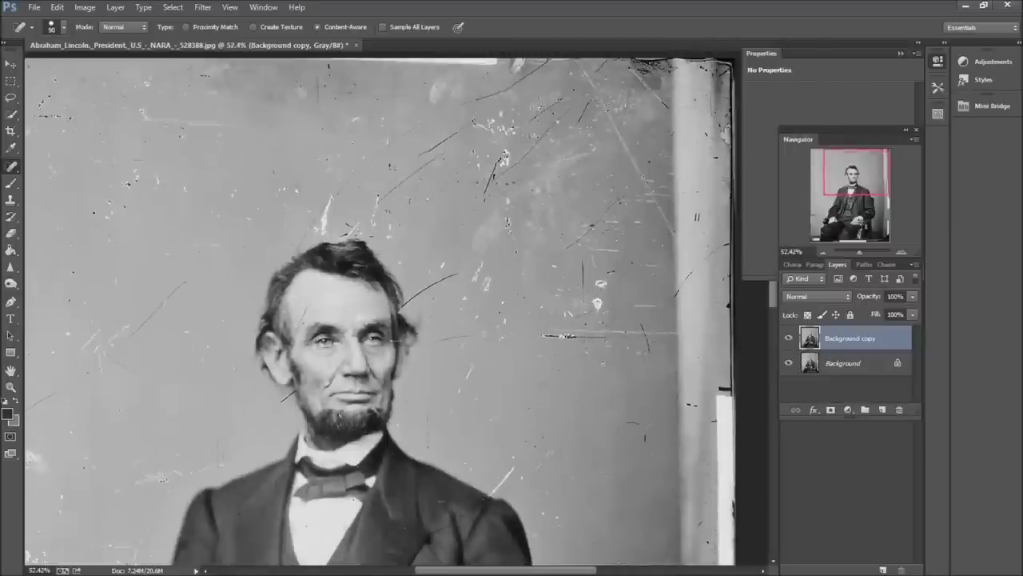
pyautogui.moveTo(546, 335); pyautogui.dragTo(606, 334)
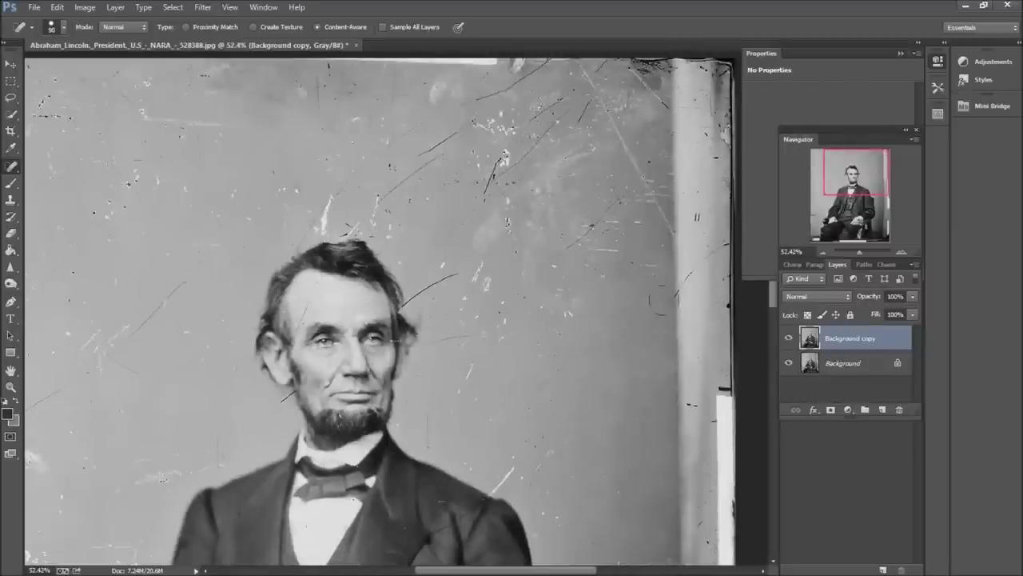
# Step: Heal the remaining scratches and marks on the right and lower-right background
pyautogui.moveTo(643, 283); pyautogui.dragTo(551, 200)
pyautogui.scroll(-5, 621, 290)
pyautogui.moveTo(616, 208)
pyautogui.mouseDown()
pyautogui.moveTo(594, 279)
pyautogui.moveTo(520, 312)
pyautogui.mouseUp()
pyautogui.moveTo(582, 388); pyautogui.dragTo(546, 414)
pyautogui.moveTo(615, 490); pyautogui.dragTo(656, 542)
pyautogui.scroll(-1, 570, 461)
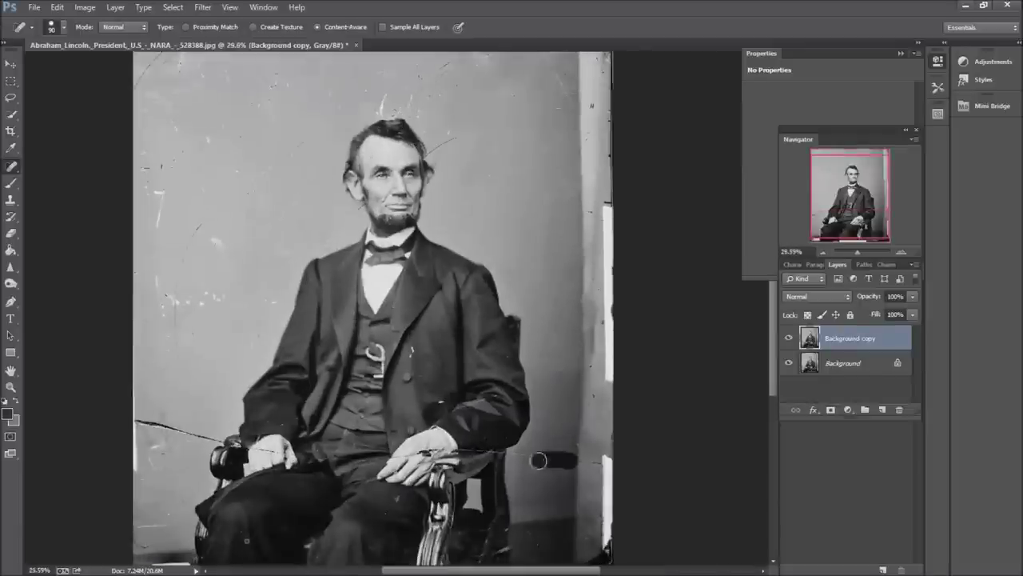
pyautogui.scroll(2, 541, 541)
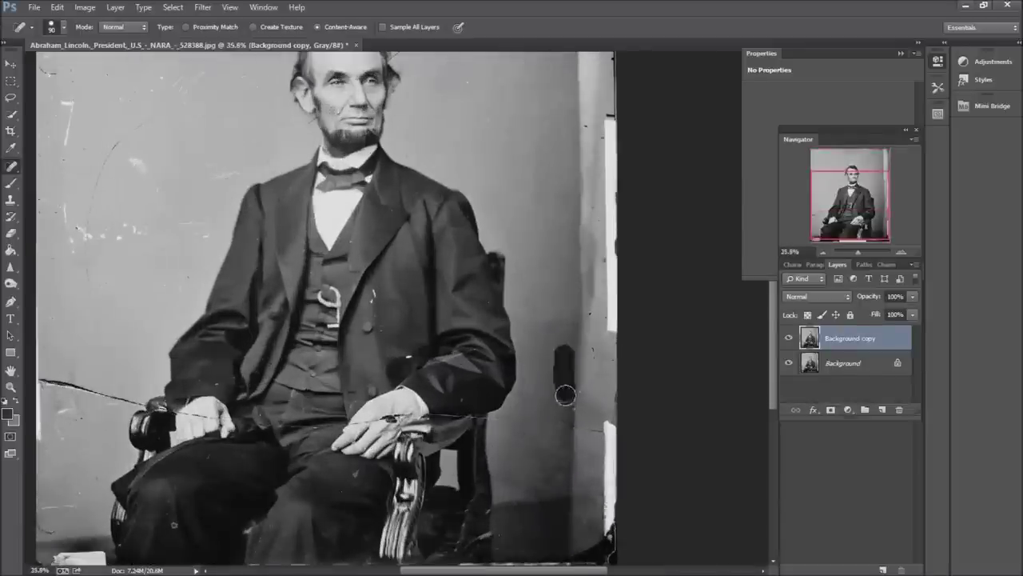
# Step: Heal the marks on the left background, beside the head and near the top edge
pyautogui.moveTo(144, 192)
pyautogui.mouseDown()
pyautogui.moveTo(178, 201)
pyautogui.moveTo(69, 256)
pyautogui.moveTo(103, 365)
pyautogui.mouseUp()
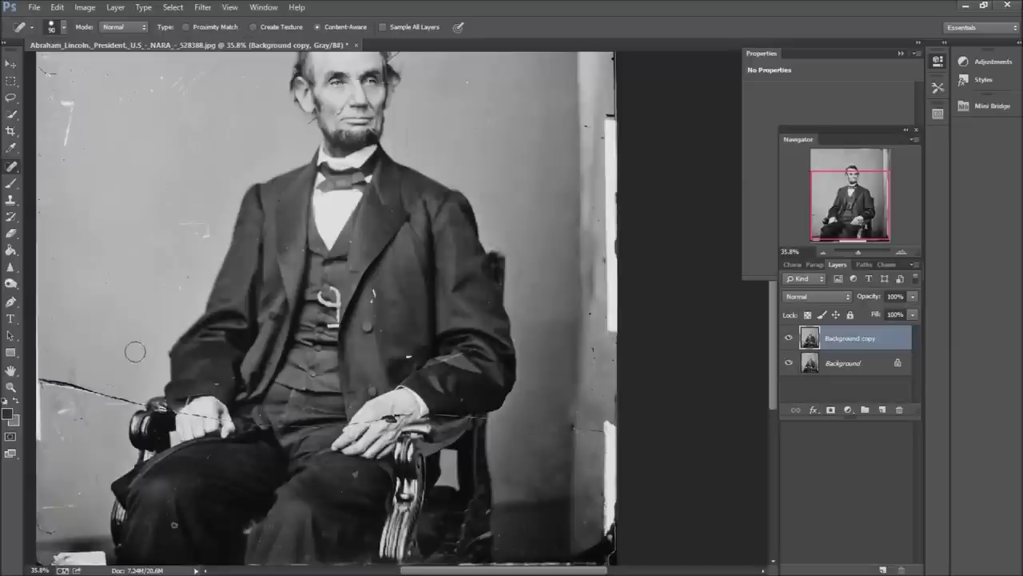
pyautogui.scroll(-2, 88, 279)
pyautogui.moveTo(80, 187); pyautogui.dragTo(128, 68)
pyautogui.moveTo(178, 126); pyautogui.dragTo(177, 182)
pyautogui.scroll(-2, 178, 182)
pyautogui.moveTo(444, 186)
pyautogui.mouseDown()
pyautogui.moveTo(475, 172)
pyautogui.moveTo(478, 157)
pyautogui.mouseUp()
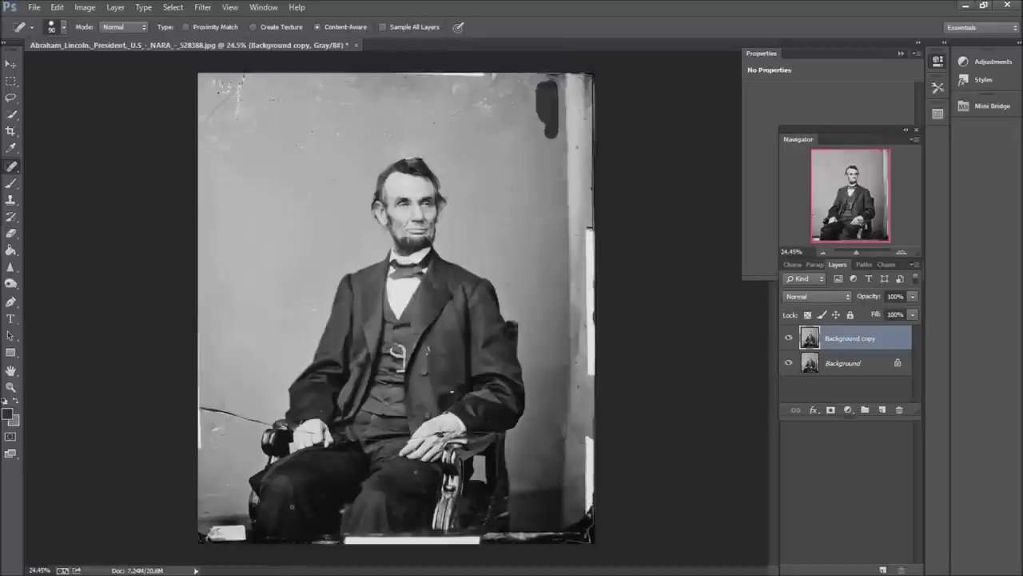
pyautogui.moveTo(496, 83); pyautogui.dragTo(464, 97)
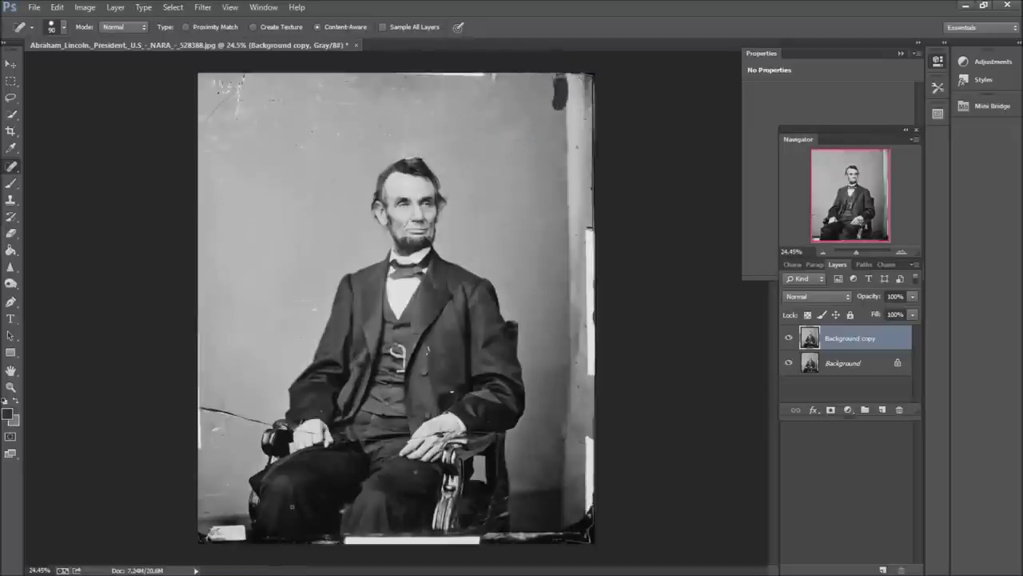
pyautogui.scroll(5, 405, 131)
# Step: Heal the scratches left of the head and the specks across the top-left background
pyautogui.moveTo(164, 319); pyautogui.dragTo(190, 294)
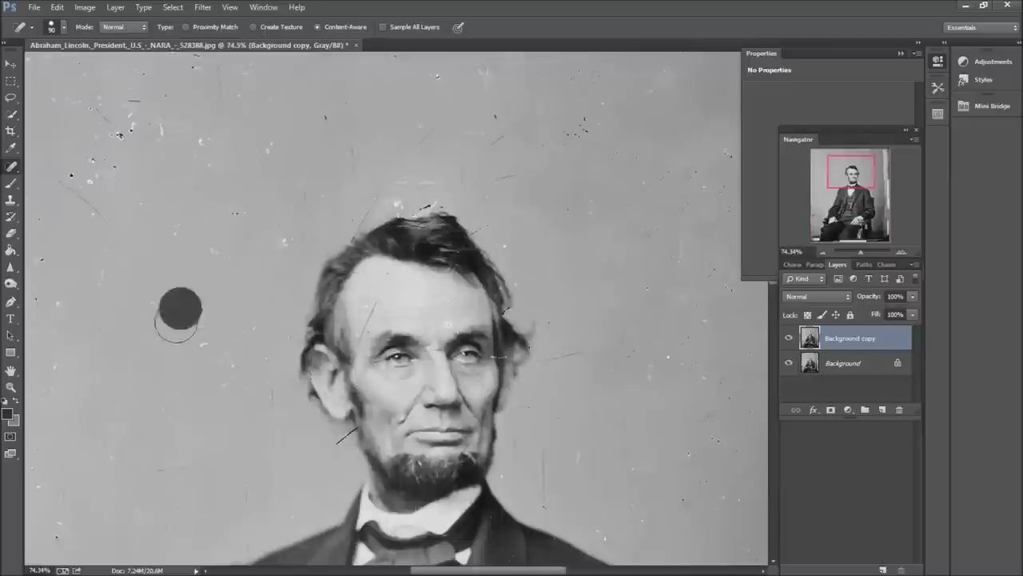
pyautogui.scroll(-5, 141, 184)
pyautogui.moveTo(294, 171); pyautogui.dragTo(312, 162)
pyautogui.moveTo(300, 68); pyautogui.dragTo(364, 100)
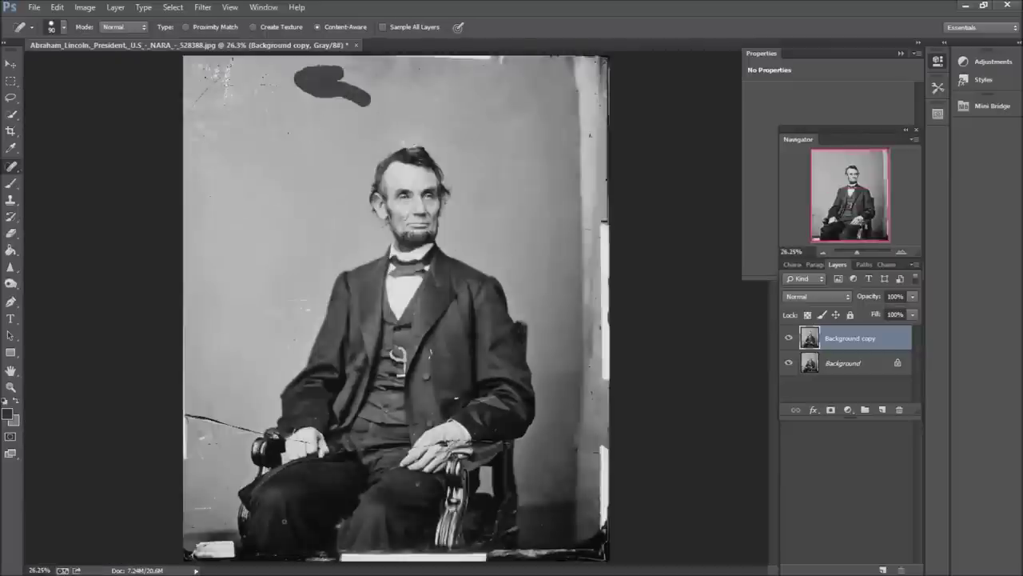
pyautogui.moveTo(200, 60); pyautogui.dragTo(224, 160)
pyautogui.moveTo(232, 60); pyautogui.dragTo(279, 146)
pyautogui.moveTo(244, 97); pyautogui.dragTo(334, 132)
pyautogui.moveTo(231, 96)
pyautogui.mouseDown()
pyautogui.moveTo(201, 60)
pyautogui.moveTo(223, 58)
pyautogui.mouseUp()
pyautogui.scroll(6, 192, 399)
# Step: Heal the diagonal chair-arm scratch and lower-left marks, then fit the whole photo on screen
pyautogui.moveTo(166, 318)
pyautogui.mouseDown()
pyautogui.moveTo(340, 374)
pyautogui.moveTo(447, 390)
pyautogui.mouseUp()
pyautogui.moveTo(200, 240); pyautogui.dragTo(172, 320)
pyautogui.moveTo(256, 388); pyautogui.dragTo(237, 429)
pyautogui.moveTo(176, 476); pyautogui.dragTo(156, 428)
pyautogui.click(168, 433)
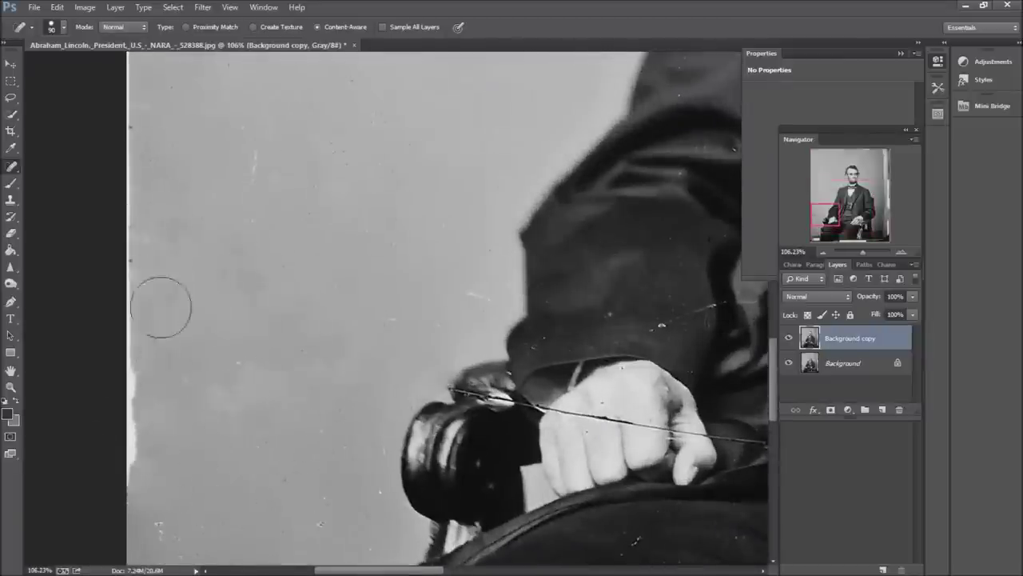
pyautogui.hotkey('ctrl', '0')
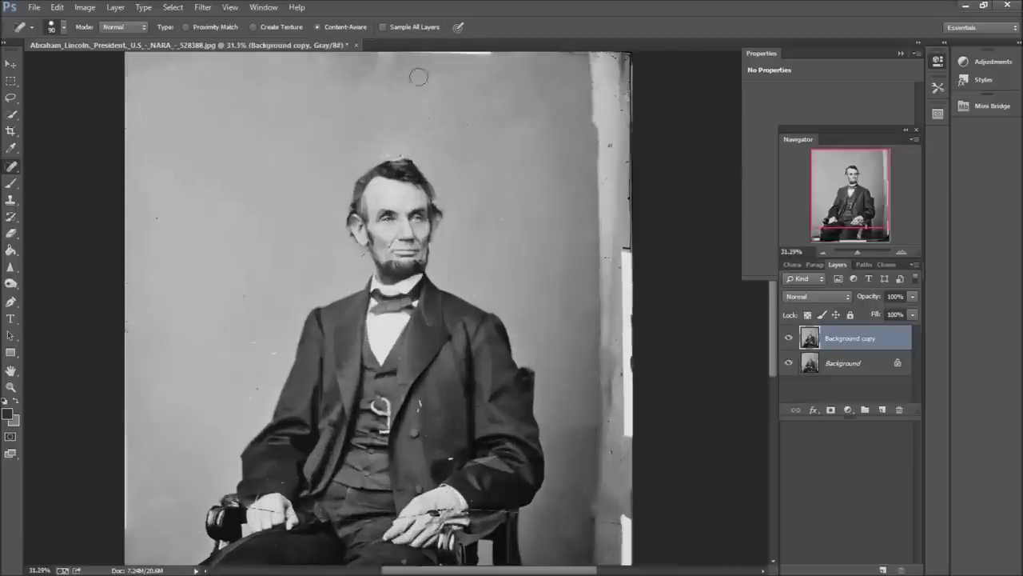
pyautogui.scroll(3, 375, 156)
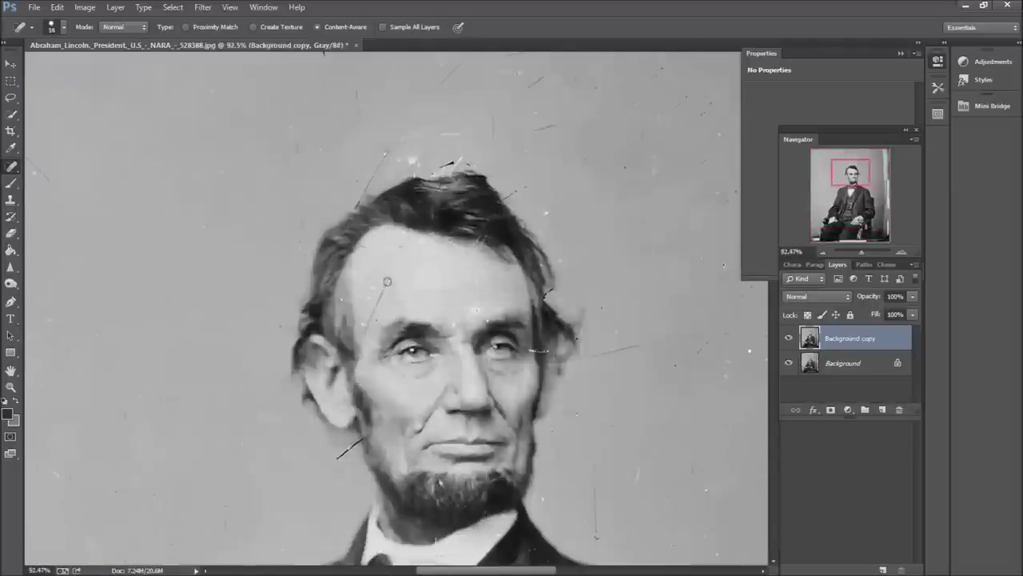
# Step: Spot-heal the left background specks, the vertical scratch near the head and the forehead marks
pyautogui.scroll(3, 387, 287)
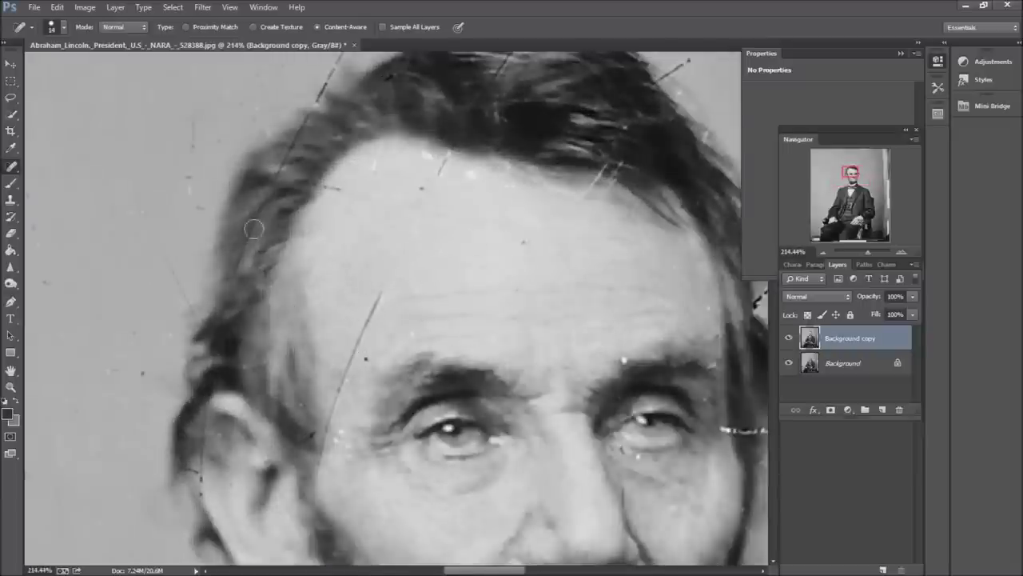
pyautogui.scroll(1, 271, 239)
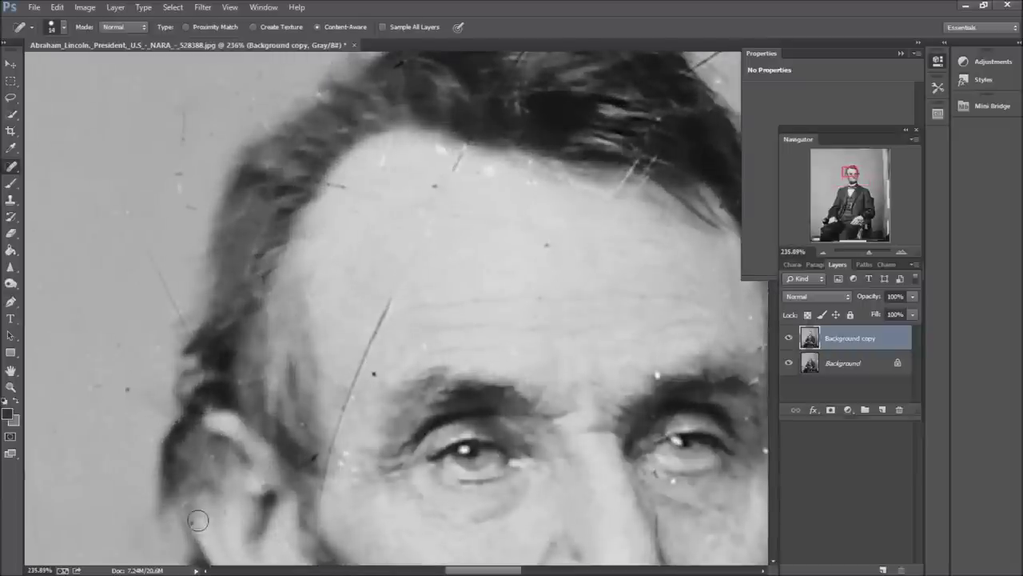
pyautogui.moveTo(126, 206); pyautogui.dragTo(127, 228)
pyautogui.moveTo(183, 105); pyautogui.dragTo(183, 190)
pyautogui.moveTo(448, 164); pyautogui.dragTo(461, 147)
pyautogui.moveTo(492, 171); pyautogui.dragTo(520, 177)
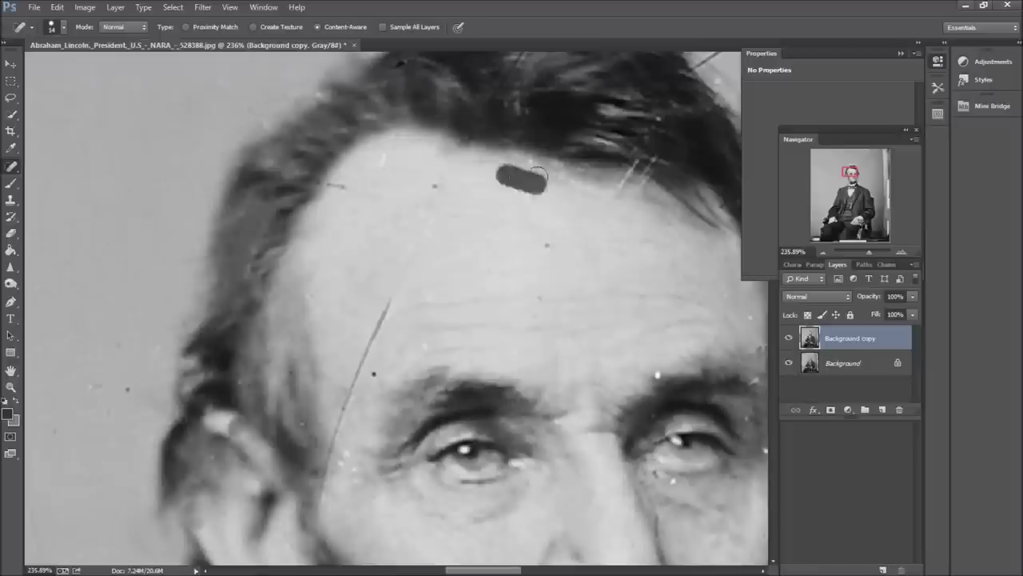
pyautogui.moveTo(328, 184); pyautogui.dragTo(347, 188)
pyautogui.moveTo(414, 229); pyautogui.dragTo(420, 249)
# Step: Try the Clone Stamp, then return to the Spot Healing Brush and heal the scratch beside the ear
pyautogui.scroll(1, 613, 327)
pyautogui.scroll(1, 624, 387)
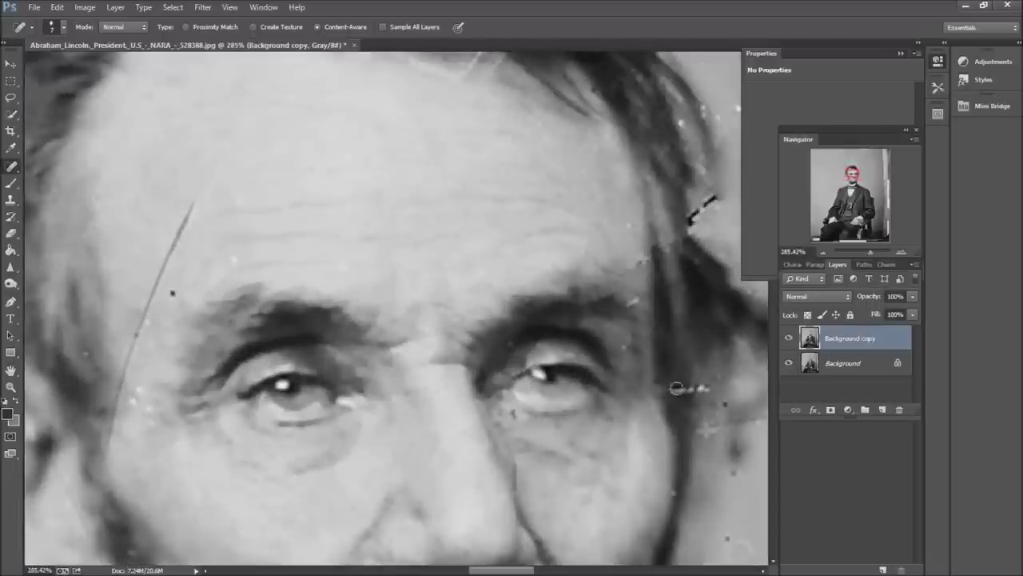
pyautogui.scroll(-5, 511, 346)
pyautogui.scroll(7, 443, 375)
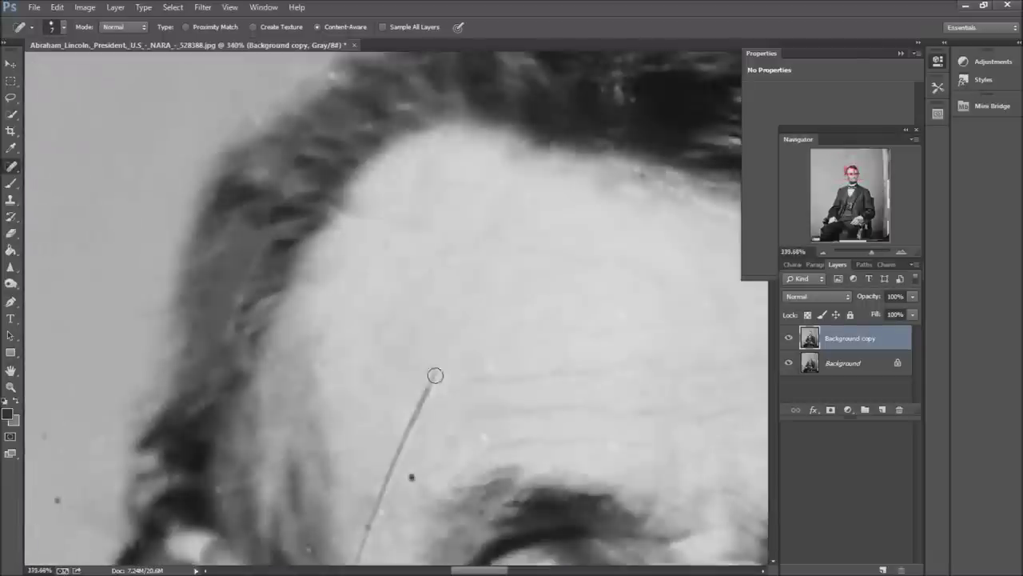
pyautogui.press('s')
pyautogui.scroll(2, 435, 360)
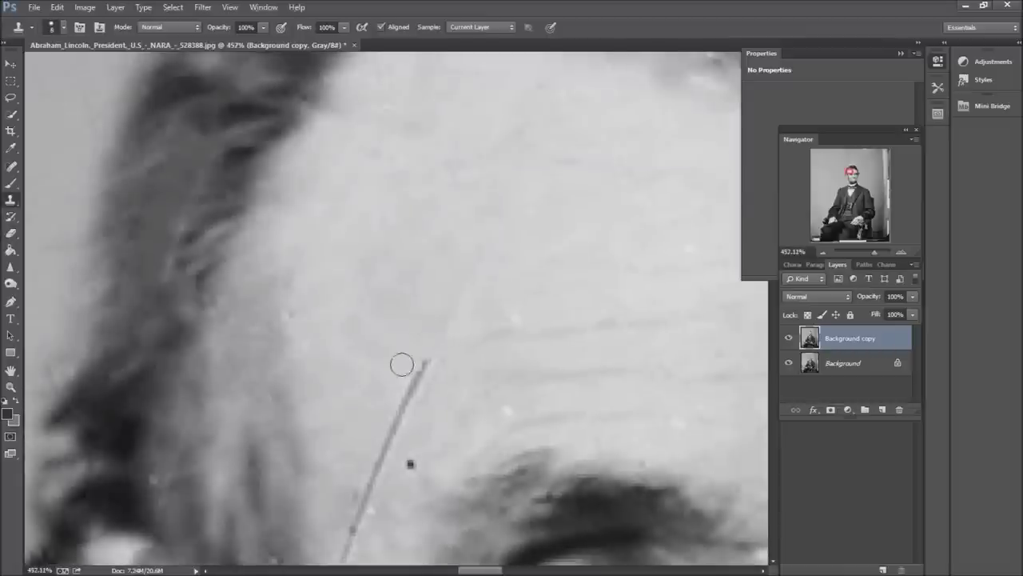
pyautogui.scroll(-3, 364, 496)
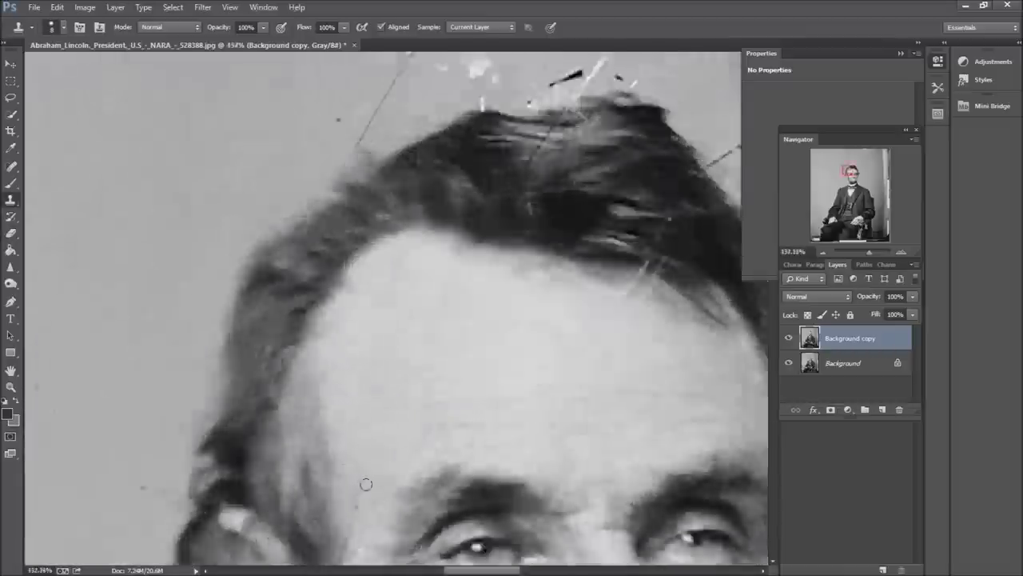
pyautogui.scroll(3, 384, 407)
pyautogui.scroll(2, 372, 463)
pyautogui.scroll(-4, 360, 432)
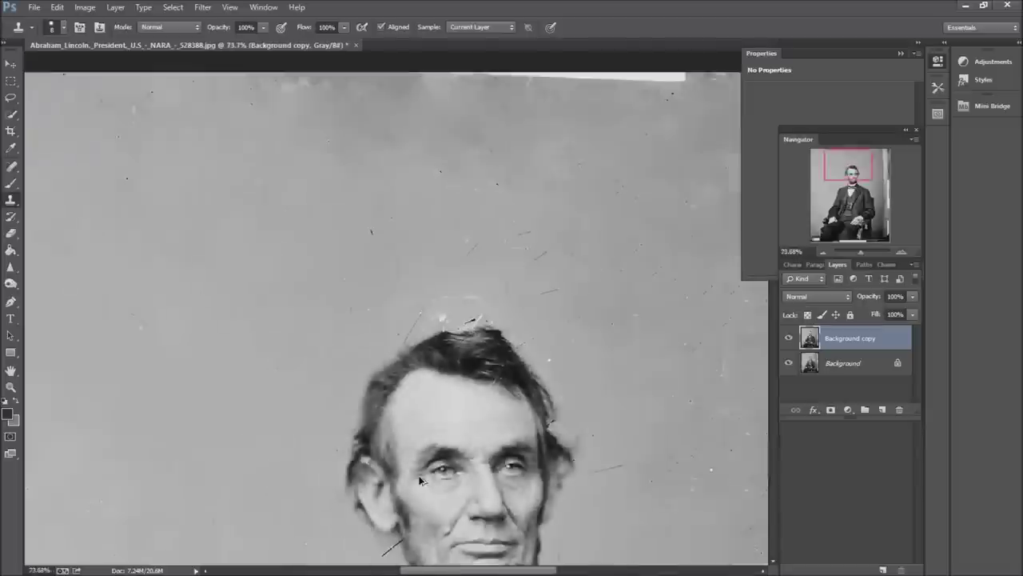
pyautogui.scroll(5, 389, 414)
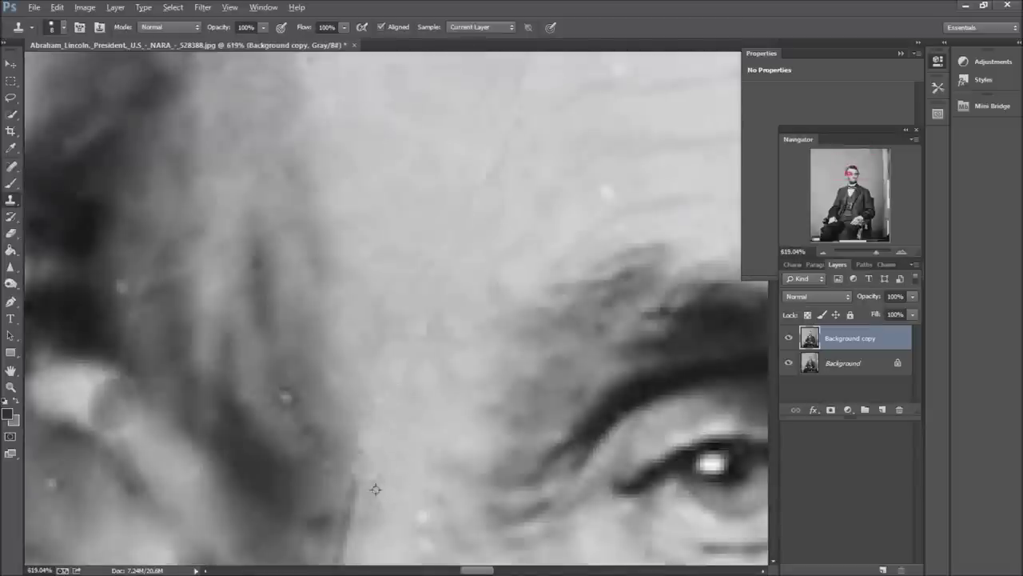
pyautogui.scroll(-4, 373, 487)
pyautogui.scroll(4, 314, 226)
pyautogui.scroll(-4, 252, 244)
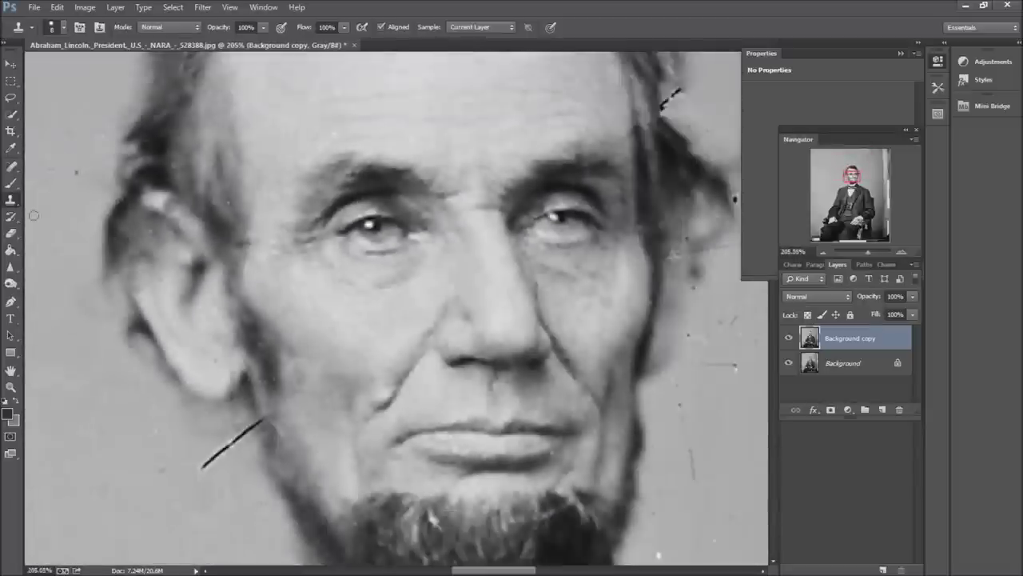
pyautogui.press('j')
pyautogui.scroll(-3, 290, 130)
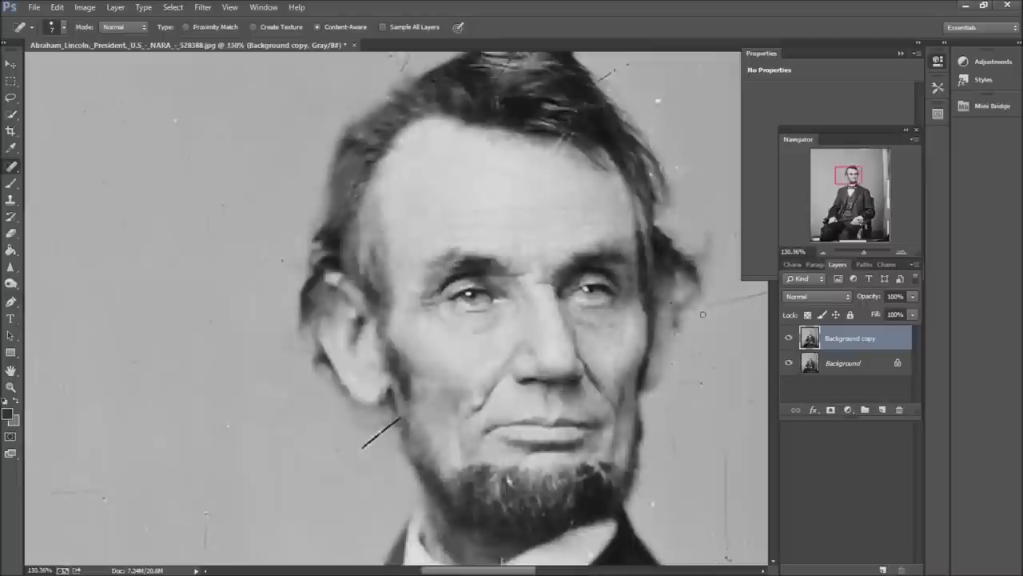
pyautogui.scroll(4, 360, 424)
pyautogui.moveTo(364, 428); pyautogui.dragTo(360, 386)
# Step: Enlarge the healing brush to 15 and heal the scratches and white speck above the hair
pyautogui.scroll(-3, 368, 386)
pyautogui.scroll(-2, 503, 479)
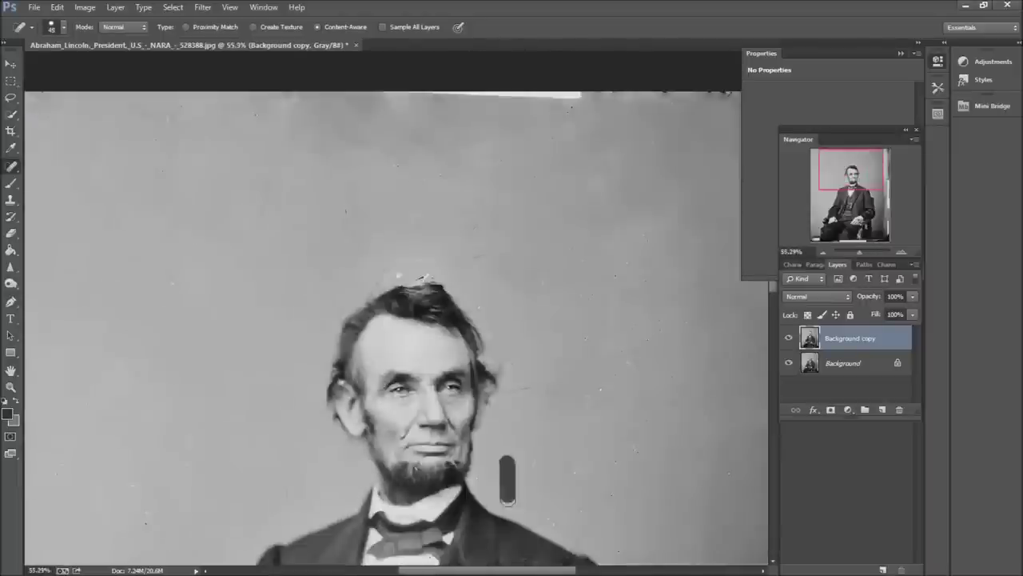
pyautogui.scroll(4, 453, 370)
pyautogui.scroll(-3, 419, 406)
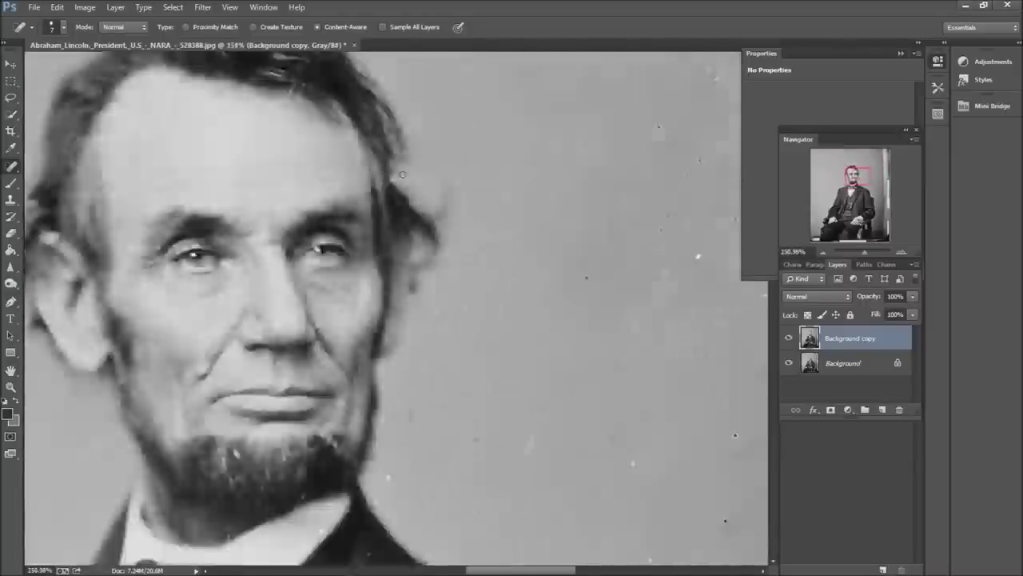
pyautogui.press(']')
pyautogui.press(']')
pyautogui.press(']')
pyautogui.scroll(3, 479, 120)
pyautogui.moveTo(444, 104); pyautogui.dragTo(508, 108)
pyautogui.moveTo(312, 116); pyautogui.dragTo(396, 120)
pyautogui.moveTo(286, 102); pyautogui.dragTo(228, 210)
pyautogui.click(367, 154)
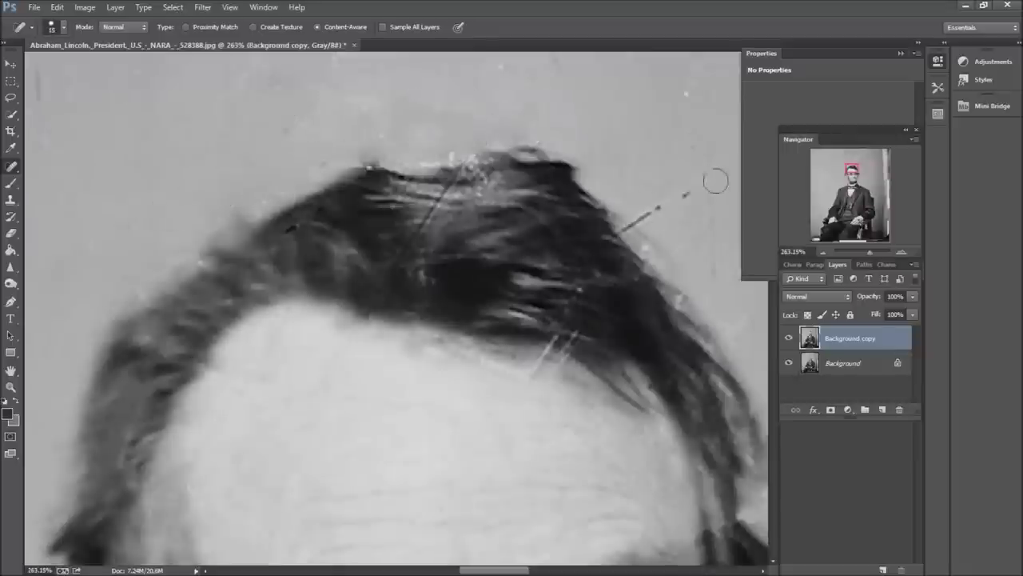
pyautogui.moveTo(686, 193); pyautogui.dragTo(624, 231)
# Step: Heal the remaining scratches, vertical scratch and light band above the hair
pyautogui.click(11, 202)
pyautogui.scroll(1, 405, 272)
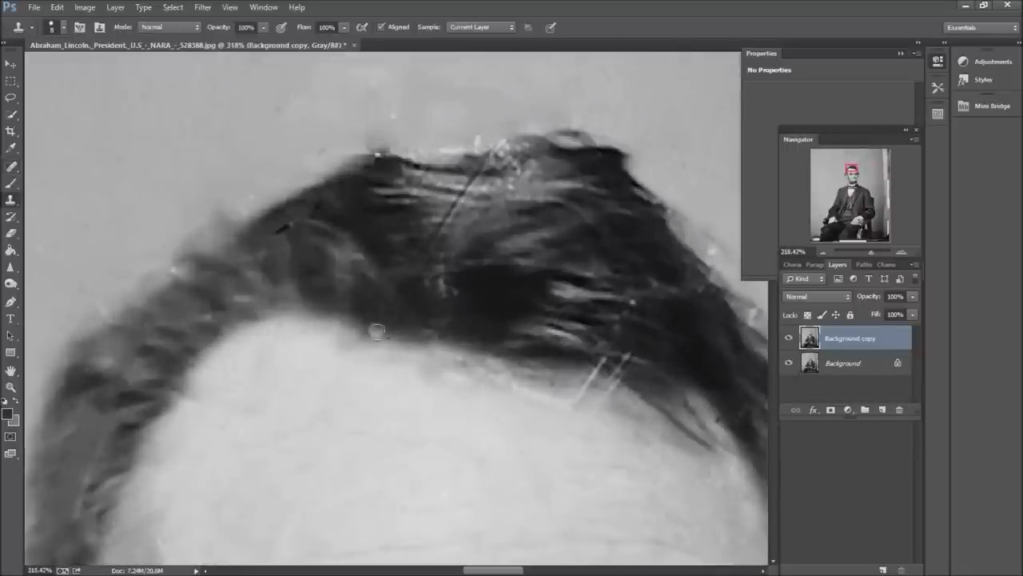
pyautogui.scroll(2, 448, 215)
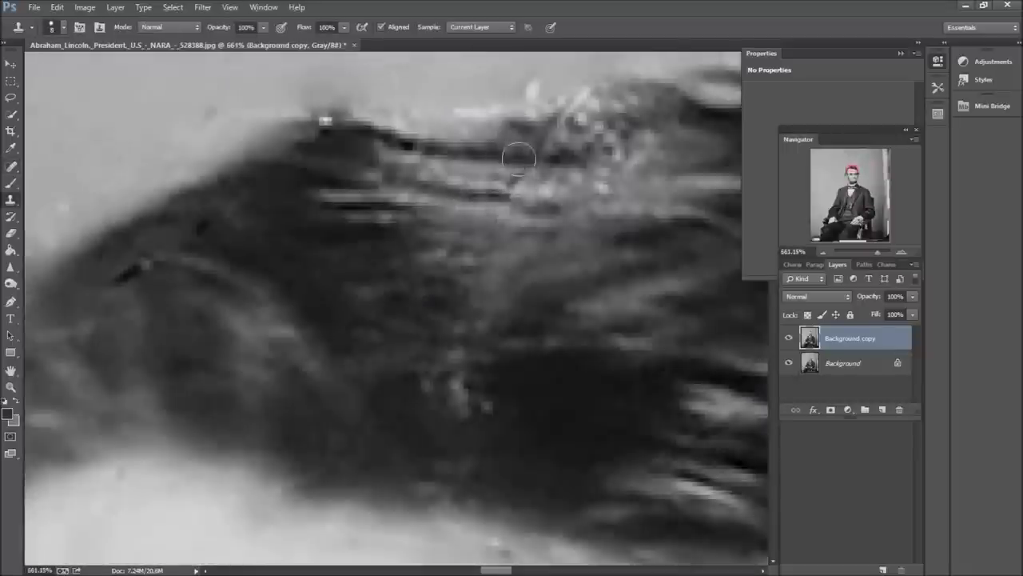
pyautogui.scroll(-1, 668, 251)
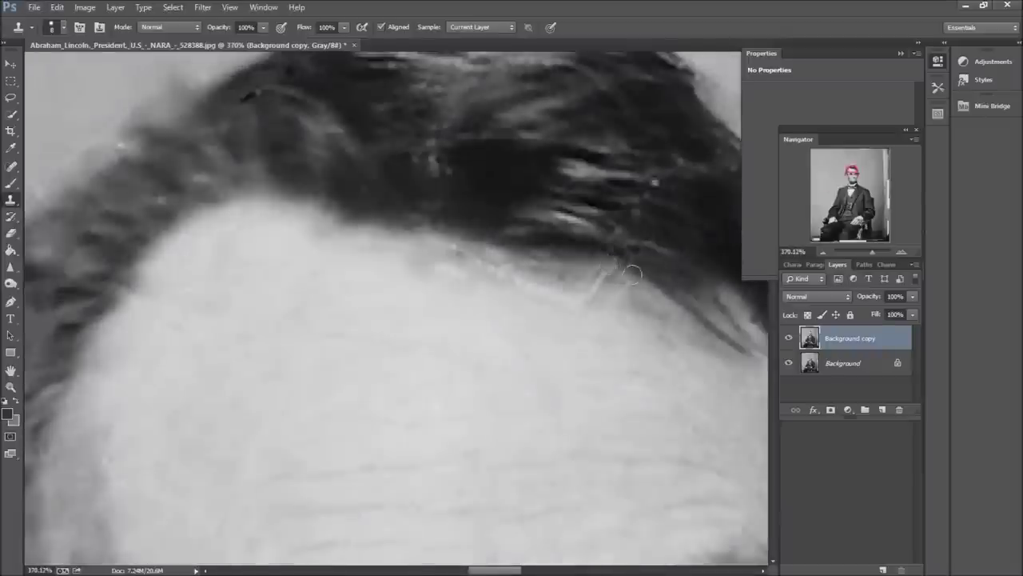
pyautogui.scroll(-1, 559, 308)
pyautogui.press('j')
pyautogui.scroll(-3, 592, 331)
pyautogui.moveTo(660, 308); pyautogui.dragTo(643, 342)
pyautogui.moveTo(615, 83); pyautogui.dragTo(566, 100)
pyautogui.moveTo(569, 161); pyautogui.dragTo(564, 178)
pyautogui.moveTo(509, 206); pyautogui.dragTo(462, 193)
# Step: With a larger healing brush, heal the background specks left of the figure
pyautogui.scroll(-3, 456, 196)
pyautogui.scroll(1, 369, 302)
pyautogui.press(']')
pyautogui.press(']')
pyautogui.press(']')
pyautogui.moveTo(163, 120); pyautogui.dragTo(141, 129)
# Step: Clone grey background over the damaged top-right corner with the Clone Stamp
pyautogui.click(11, 199)
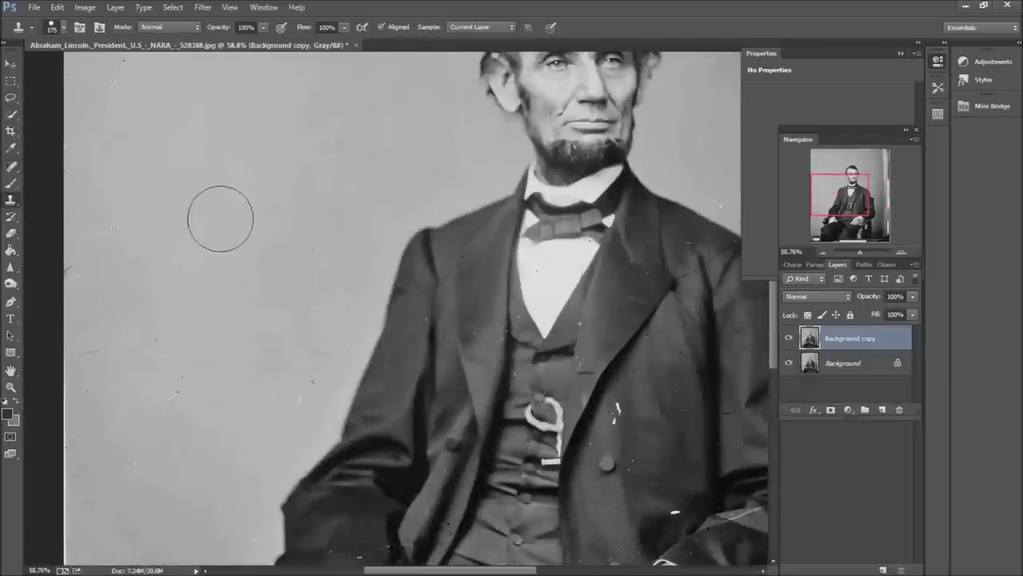
pyautogui.scroll(-2, 272, 152)
pyautogui.click(562, 67)
# Step: Duplicate the retouched layer as Background copy 2 and pick the Clone Stamp
pyautogui.press('j')
pyautogui.hotkey('ctrl', 'alt', 'j')
pyautogui.press('Return')
pyautogui.press('s')
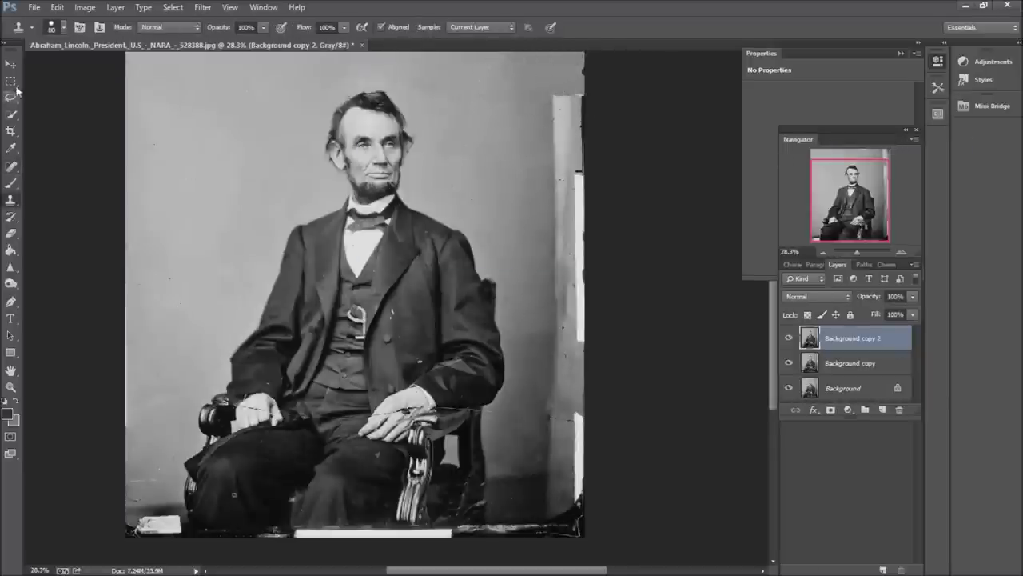
pyautogui.click(11, 130)
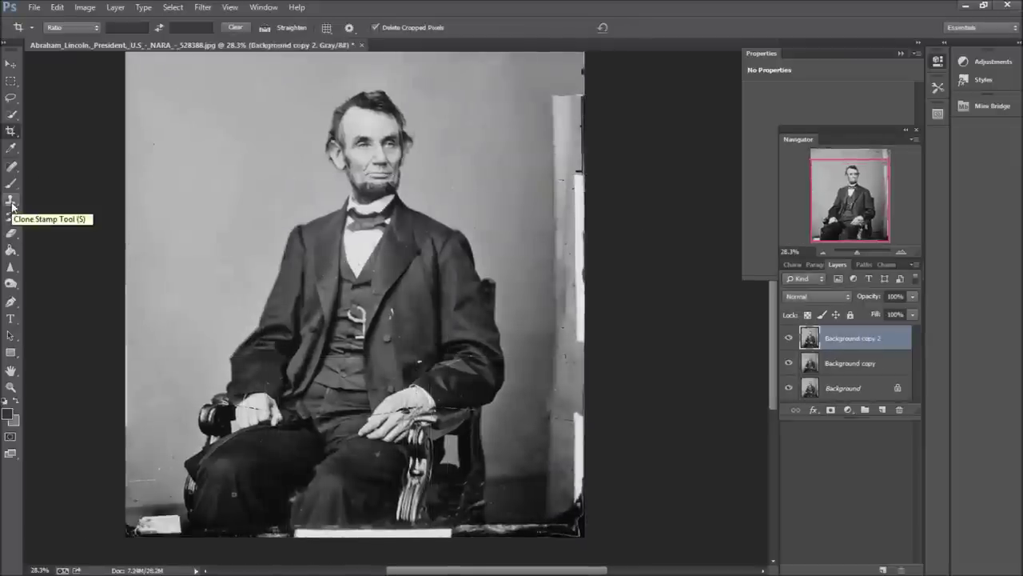
pyautogui.click(11, 203)
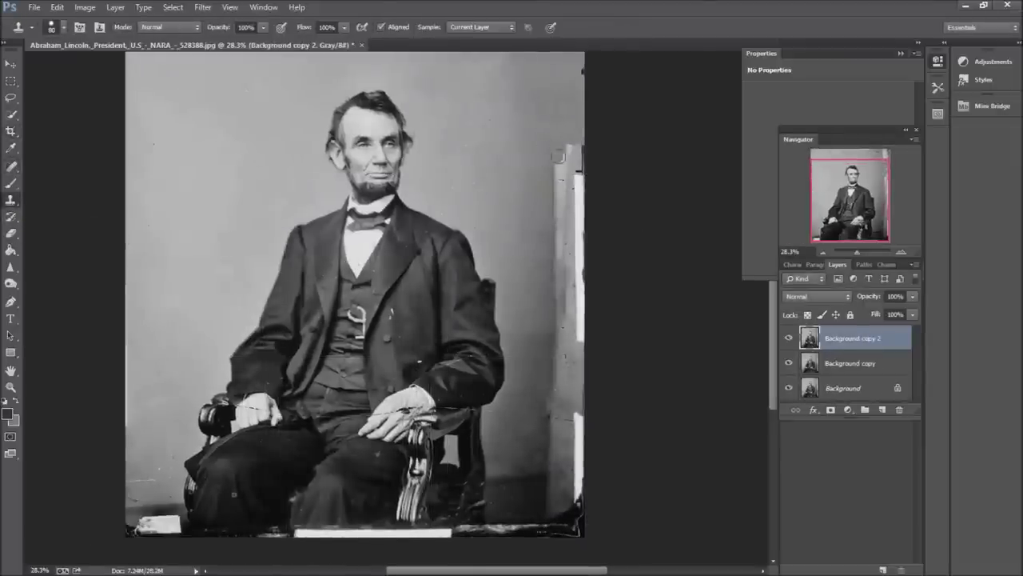
# Step: Spot-heal the dark smudges and damage along the photo's right edge
pyautogui.press('j')
pyautogui.moveTo(556, 176); pyautogui.dragTo(561, 264)
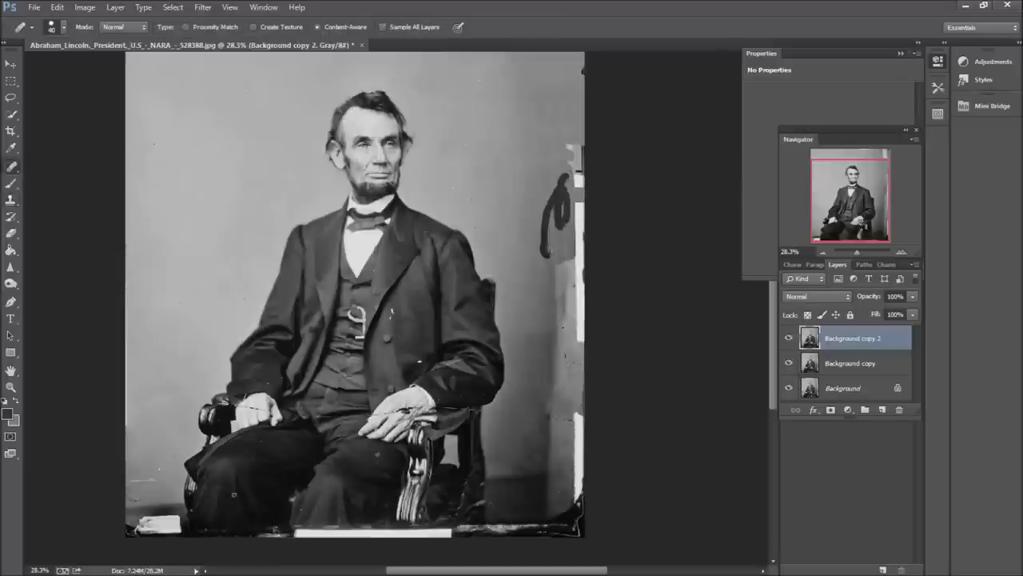
pyautogui.press('s')
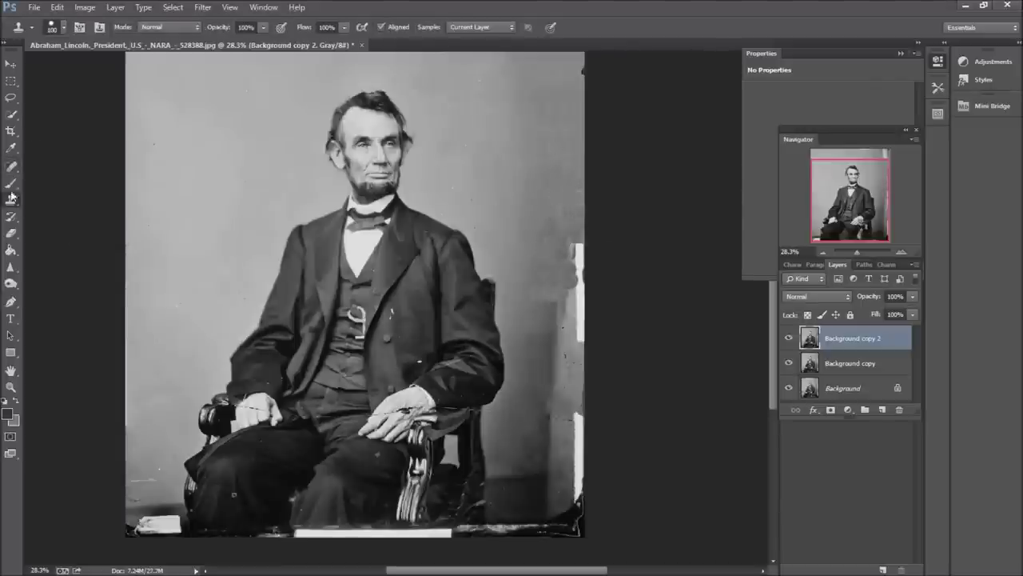
pyautogui.press('j')
pyautogui.moveTo(560, 88)
pyautogui.mouseDown()
pyautogui.moveTo(622, 138)
pyautogui.moveTo(649, 144)
pyautogui.mouseUp()
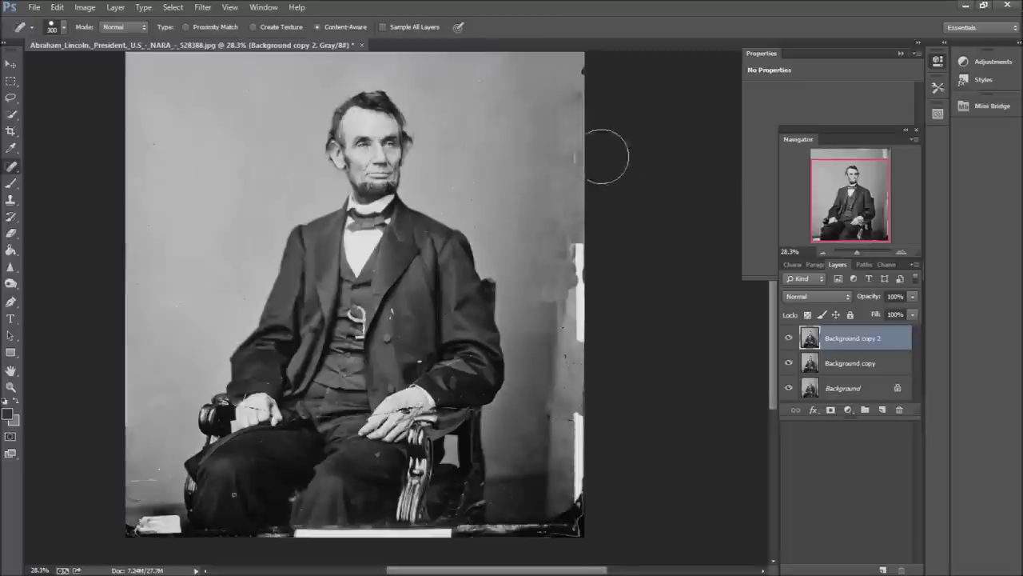
pyautogui.press('s')
pyautogui.scroll(3, 554, 297)
pyautogui.scroll(1, 555, 297)
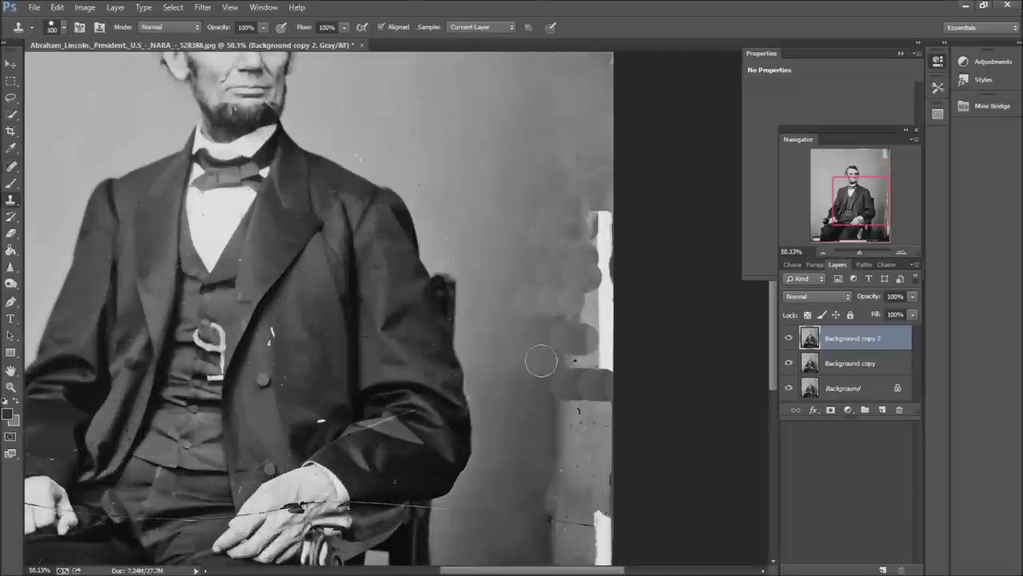
# Step: Clone grey background over the bright right-edge strip and the lower-right white patch
pyautogui.moveTo(583, 362)
pyautogui.mouseDown()
pyautogui.moveTo(548, 334)
pyautogui.moveTo(607, 272)
pyautogui.moveTo(611, 160)
pyautogui.moveTo(601, 324)
pyautogui.mouseUp()
pyautogui.scroll(-3, 601, 324)
pyautogui.scroll(1, 574, 484)
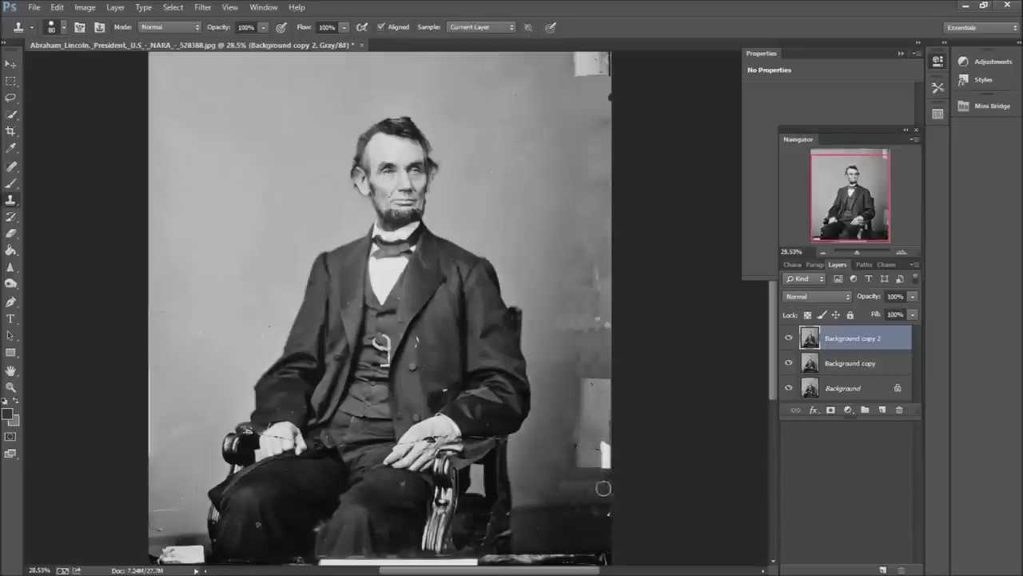
pyautogui.moveTo(582, 461); pyautogui.dragTo(596, 449)
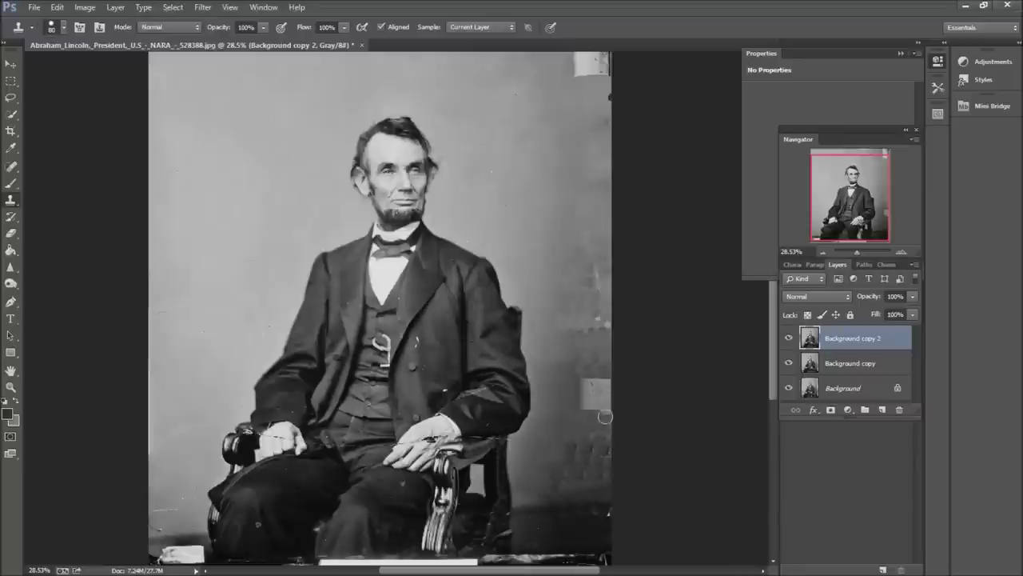
# Step: Heal the remaining damage along the lower and upper right edge, then fit the photo on screen
pyautogui.click(9, 168)
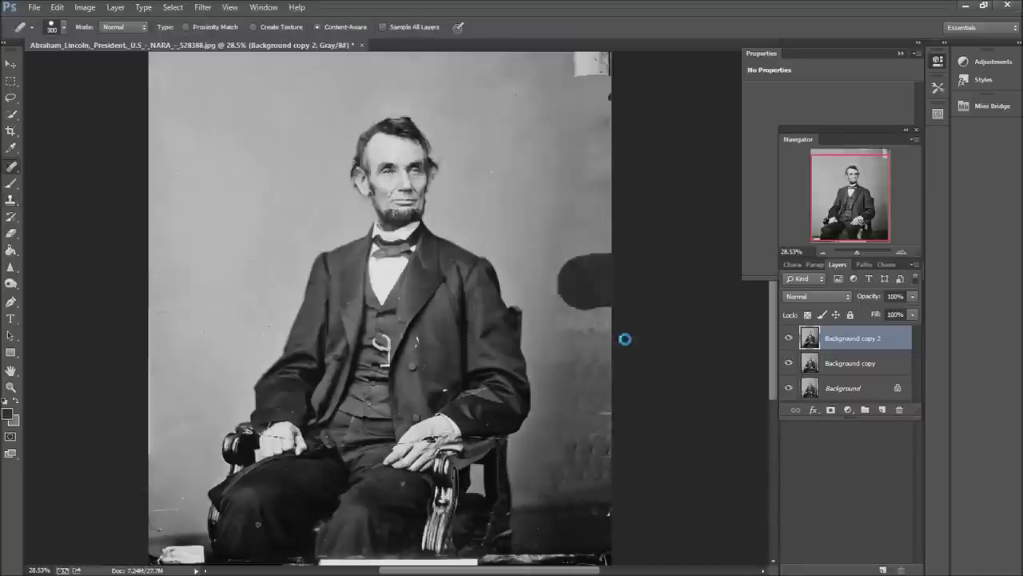
pyautogui.moveTo(639, 512)
pyautogui.mouseDown()
pyautogui.moveTo(621, 429)
pyautogui.moveTo(582, 376)
pyautogui.mouseUp()
pyautogui.moveTo(580, 200); pyautogui.dragTo(576, 144)
pyautogui.moveTo(559, 456)
pyautogui.mouseDown()
pyautogui.moveTo(588, 452)
pyautogui.moveTo(589, 461)
pyautogui.mouseUp()
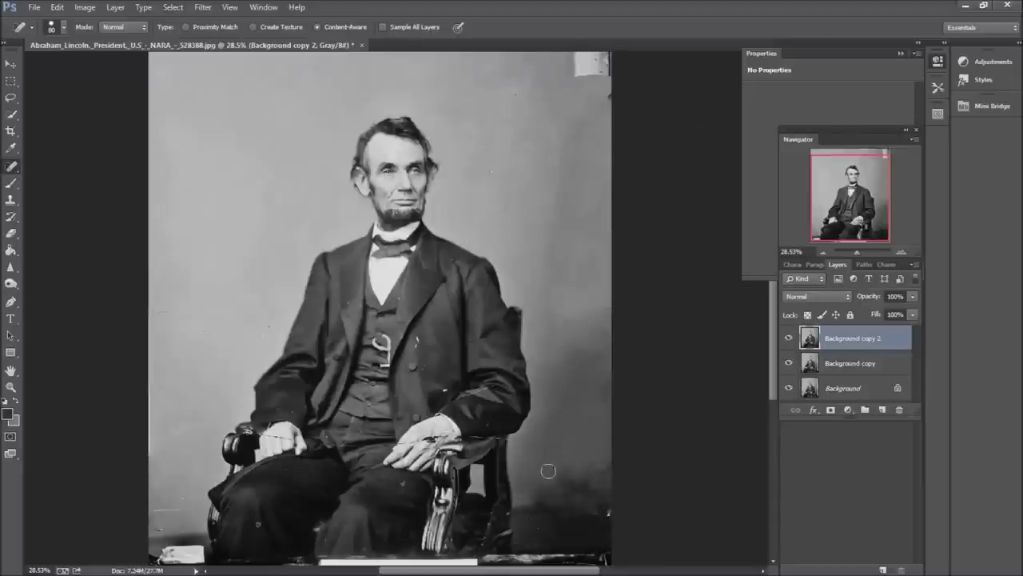
pyautogui.press('s')
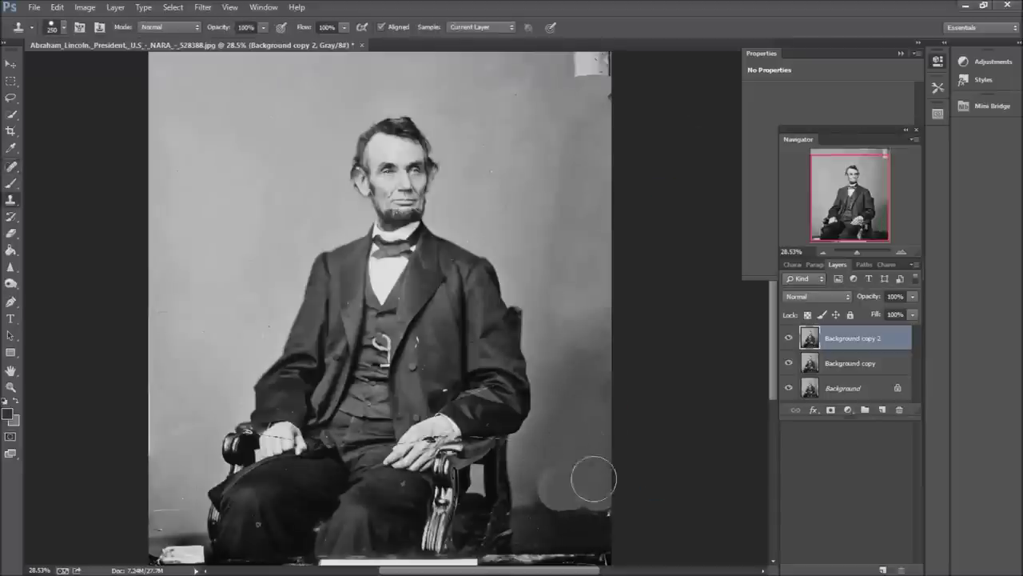
pyautogui.press('j')
pyautogui.hotkey('ctrl', '0')
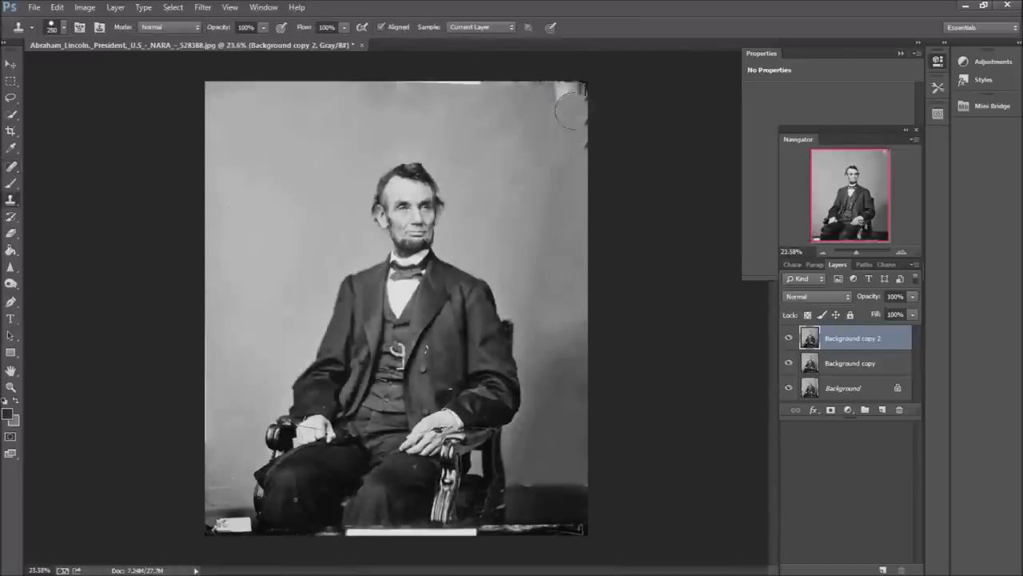
pyautogui.press('s')
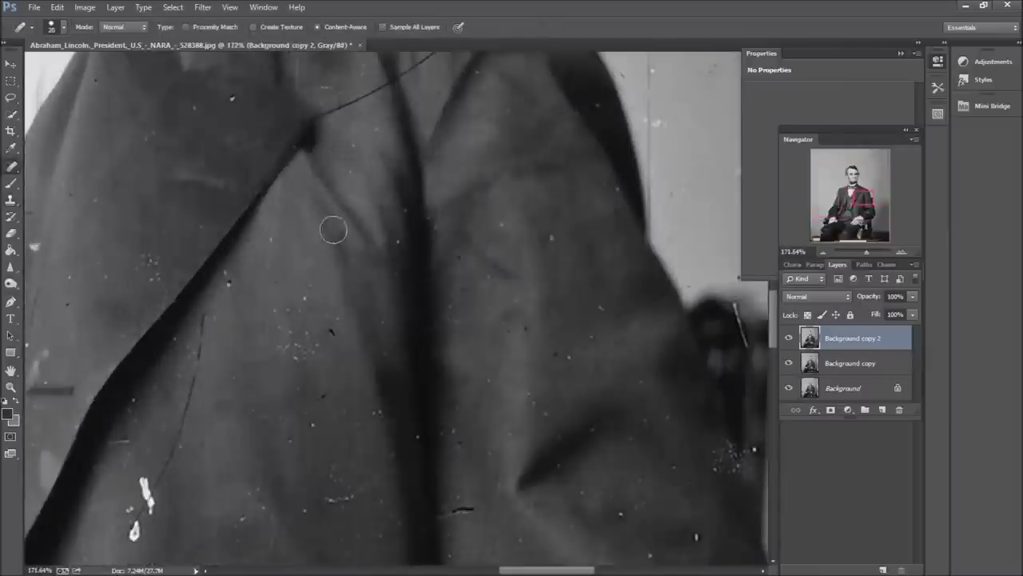
# Step: Spot-heal the diagonal hairline scratch, jacket specks, lapel scratch and the dark speck on the vest
pyautogui.moveTo(208, 309); pyautogui.dragTo(144, 484)
pyautogui.moveTo(144, 480); pyautogui.dragTo(132, 533)
pyautogui.moveTo(304, 385); pyautogui.dragTo(291, 447)
pyautogui.moveTo(308, 276); pyautogui.dragTo(329, 323)
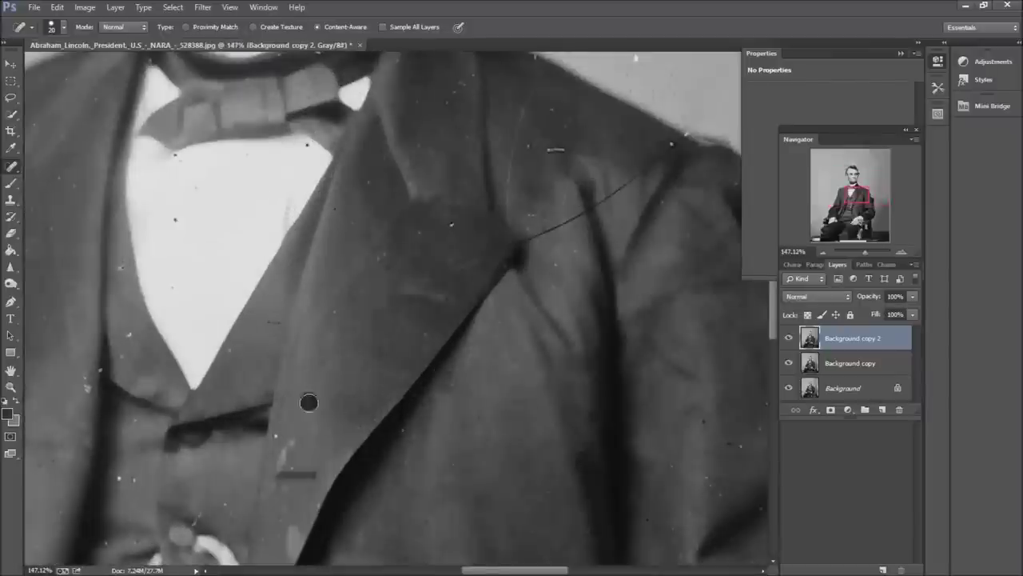
pyautogui.click(124, 274)
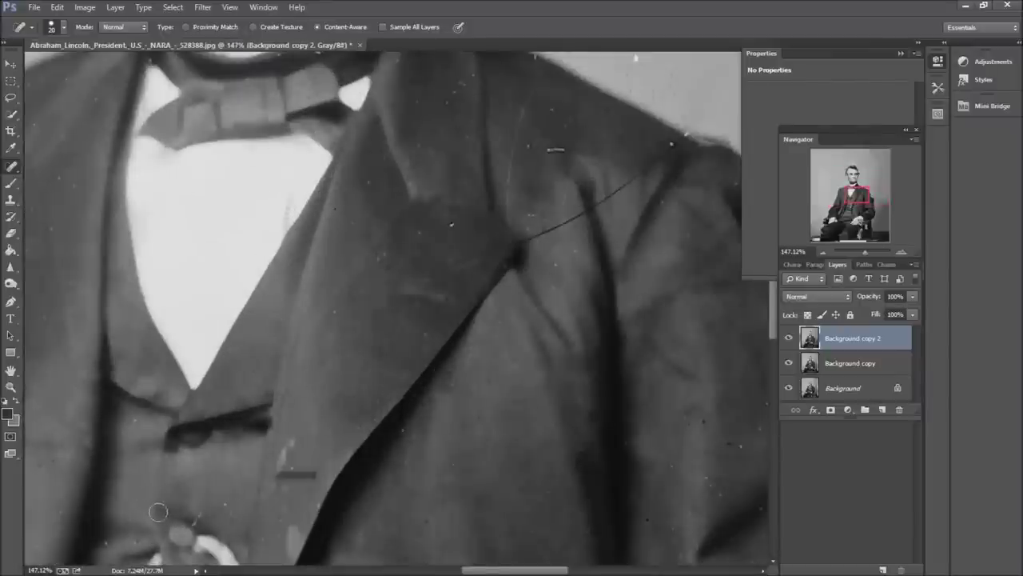
# Step: Clone away the pale scratch across the sleeve fold by the chair arm
pyautogui.scroll(-1, 282, 497)
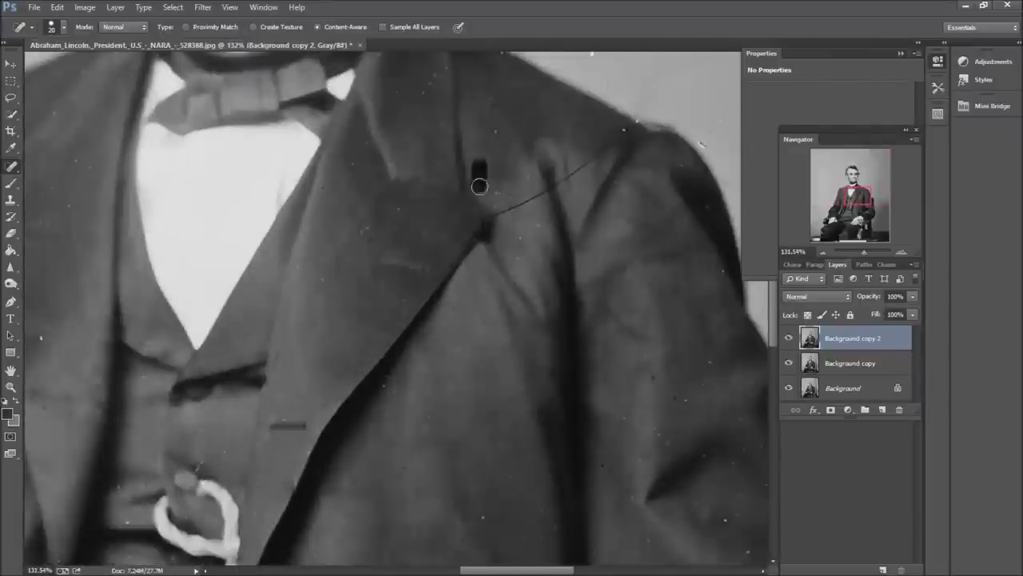
pyautogui.press('s')
pyautogui.scroll(1, 537, 238)
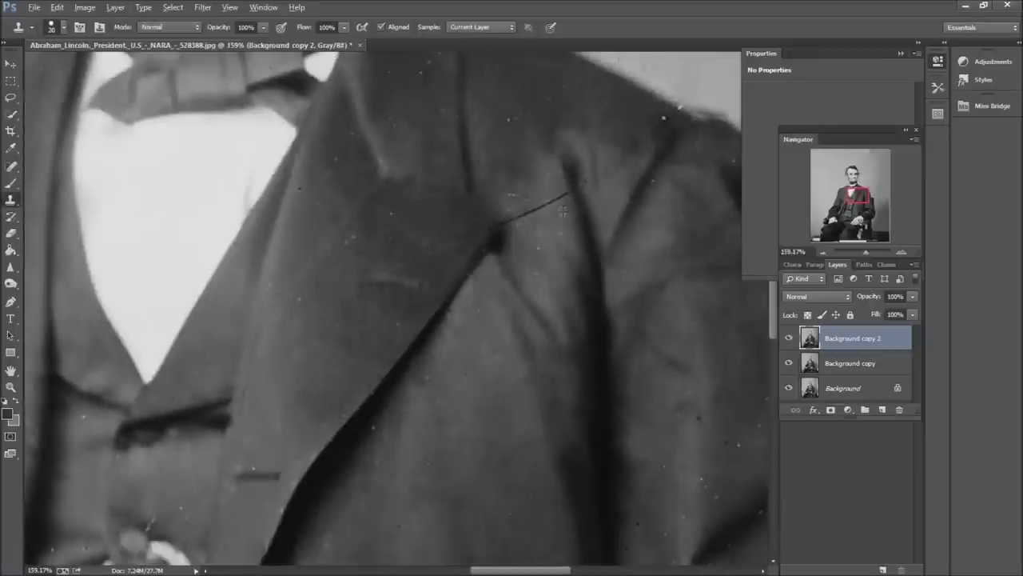
pyautogui.click(10, 167)
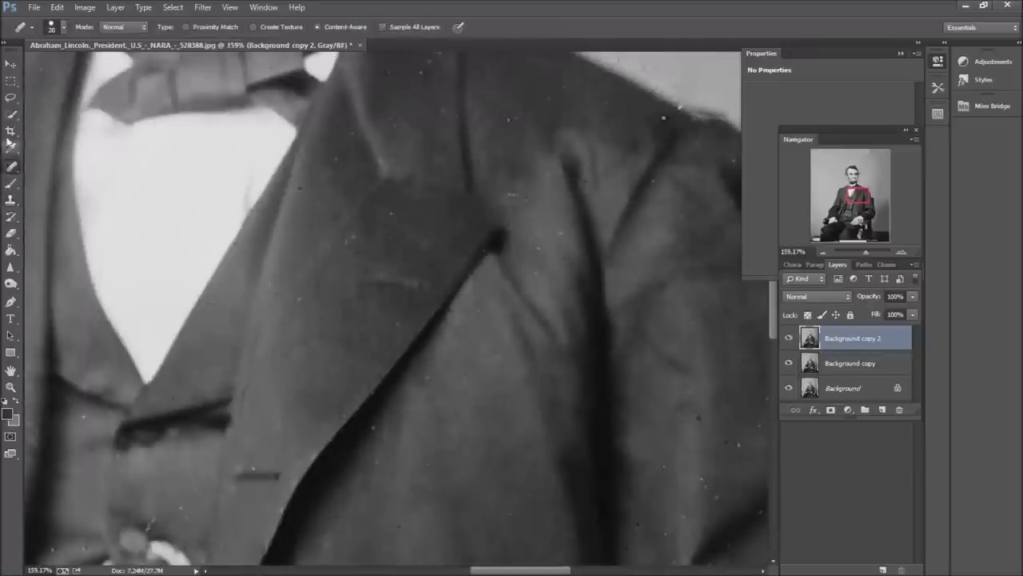
pyautogui.press('s')
pyautogui.press('j')
pyautogui.scroll(-1, 320, 200)
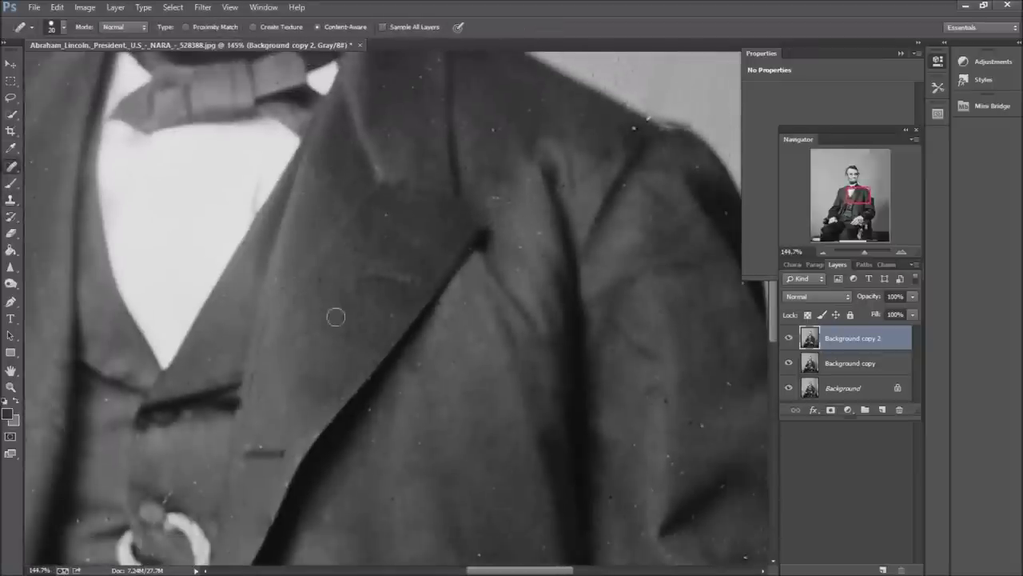
pyautogui.scroll(-3, 622, 151)
pyautogui.scroll(-2, 720, 180)
pyautogui.scroll(5, 719, 200)
pyautogui.scroll(-1, 505, 463)
pyautogui.press('s')
pyautogui.scroll(2, 653, 520)
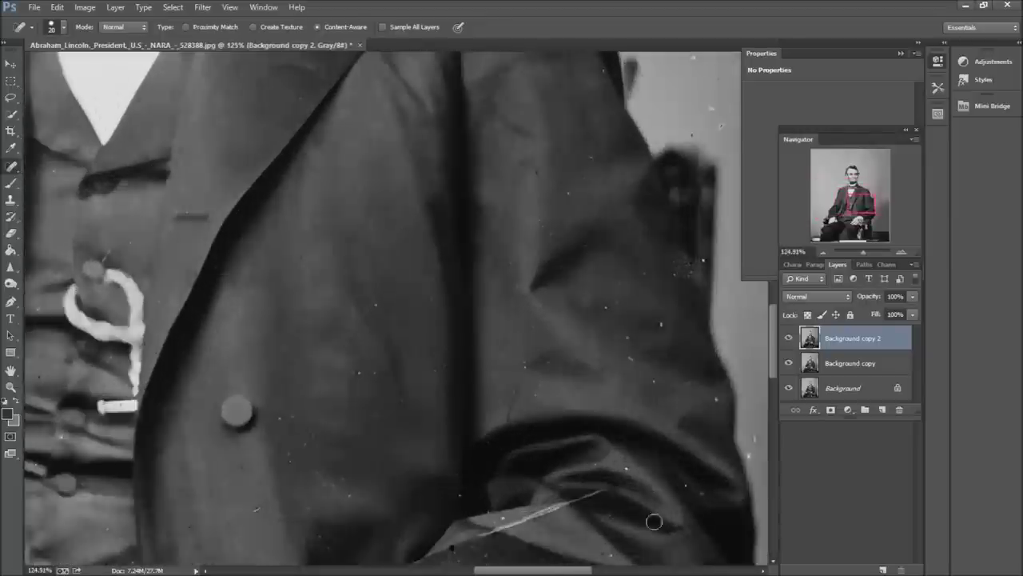
pyautogui.scroll(3, 603, 489)
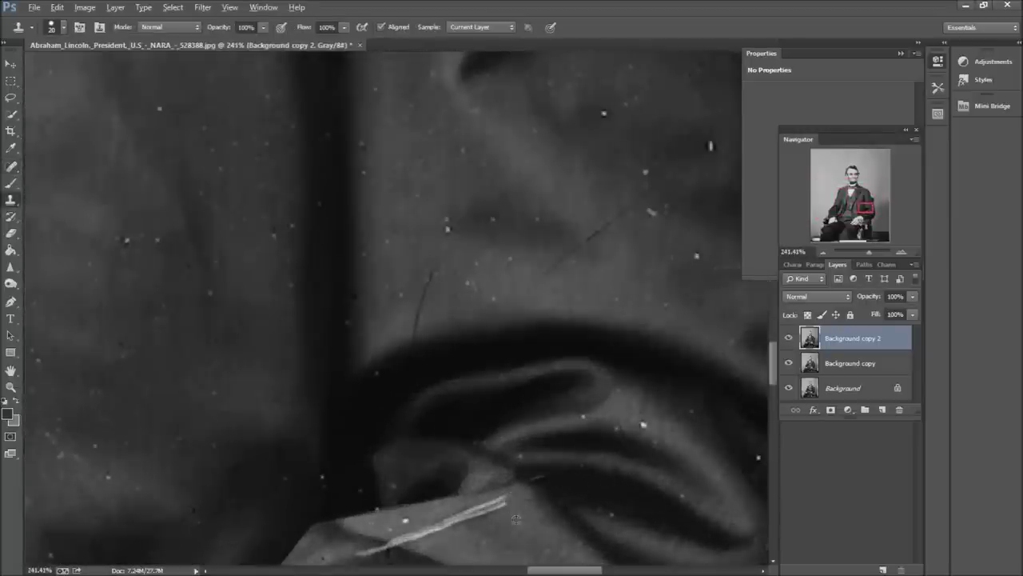
pyautogui.scroll(1, 480, 550)
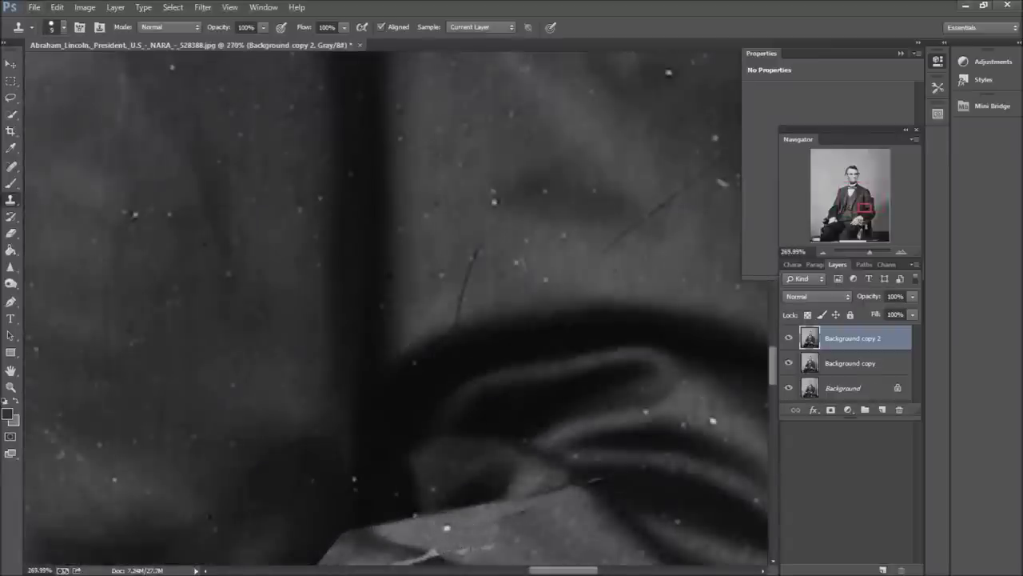
pyautogui.scroll(-2, 480, 550)
pyautogui.scroll(4, 458, 340)
pyautogui.scroll(-6, 410, 360)
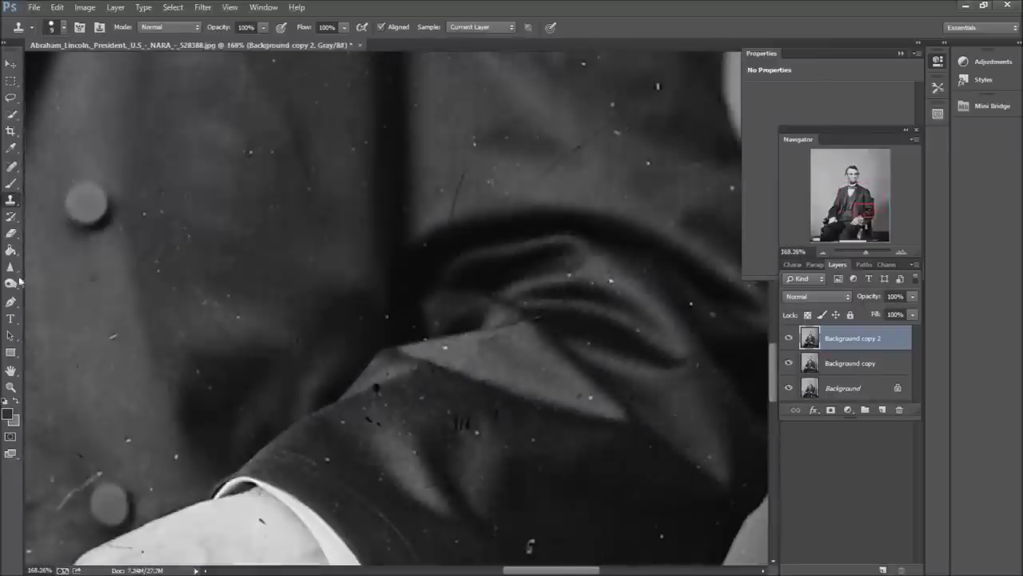
pyautogui.press('j')
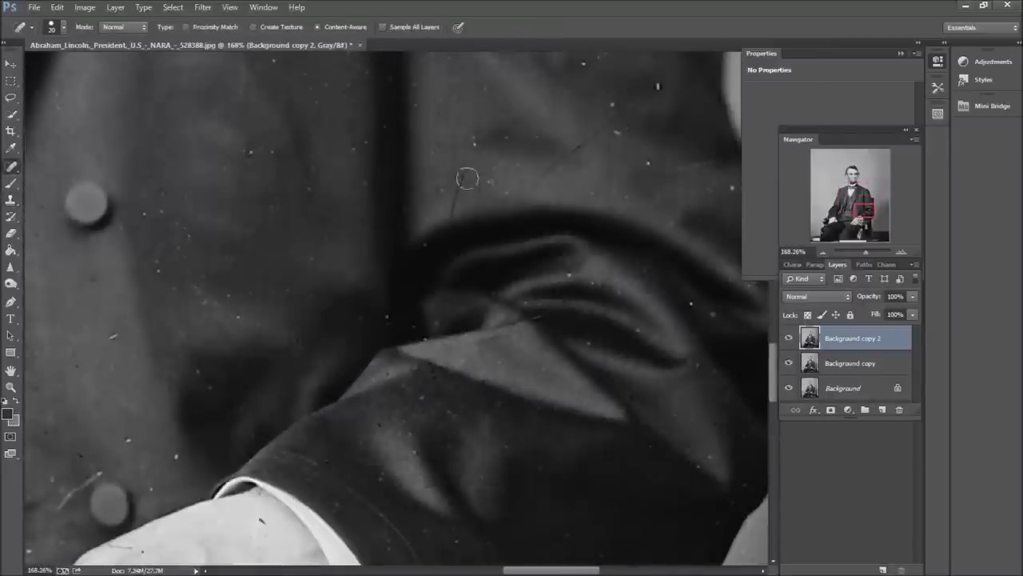
pyautogui.scroll(-2, 480, 360)
# Step: With the Clone Stamp, paint clean skin over the black smudge on the back of the hand
pyautogui.scroll(3, 393, 415)
pyautogui.scroll(1, 393, 414)
pyautogui.press('s')
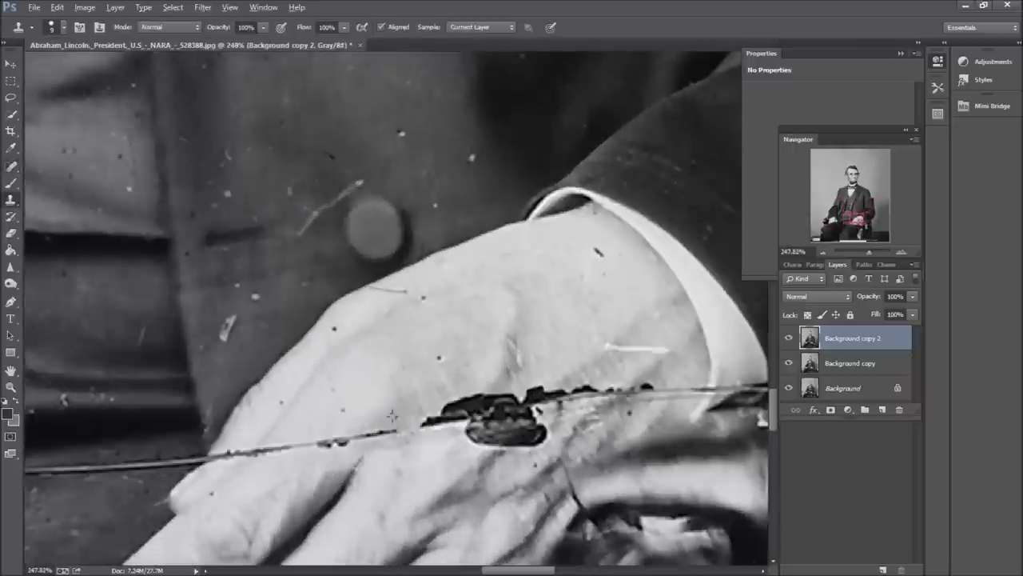
pyautogui.scroll(1, 256, 448)
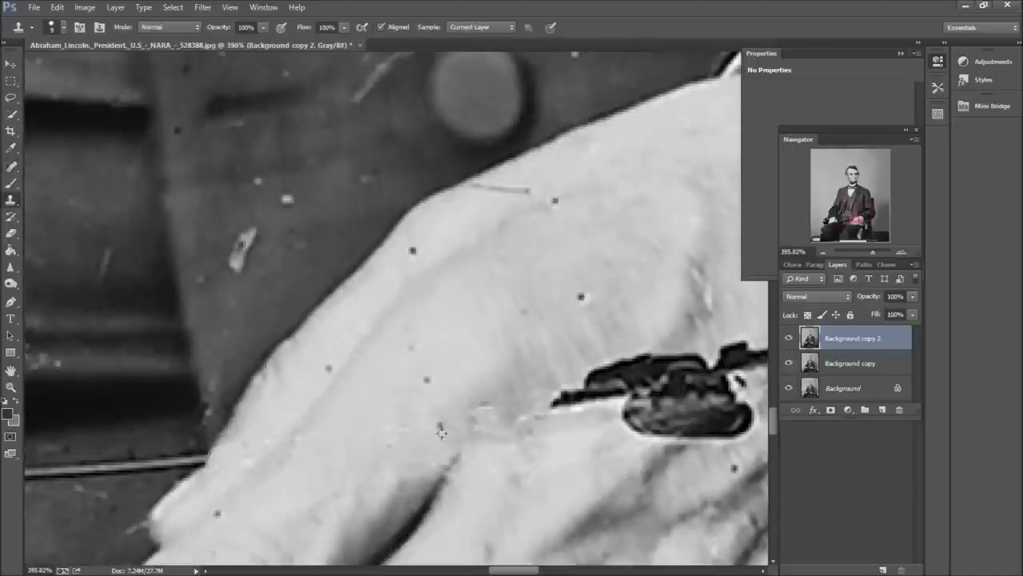
pyautogui.scroll(2, 480, 420)
pyautogui.press('j')
pyautogui.press('s')
pyautogui.scroll(-1, 559, 431)
pyautogui.moveTo(544, 416); pyautogui.dragTo(576, 440)
pyautogui.moveTo(511, 436)
pyautogui.mouseDown()
pyautogui.moveTo(688, 376)
pyautogui.moveTo(720, 456)
pyautogui.moveTo(699, 464)
pyautogui.mouseUp()
# Step: Finish covering the remaining black smudge on the hand with cloned skin
pyautogui.scroll(-2, 687, 460)
pyautogui.scroll(1, 559, 416)
pyautogui.moveTo(520, 412); pyautogui.dragTo(576, 456)
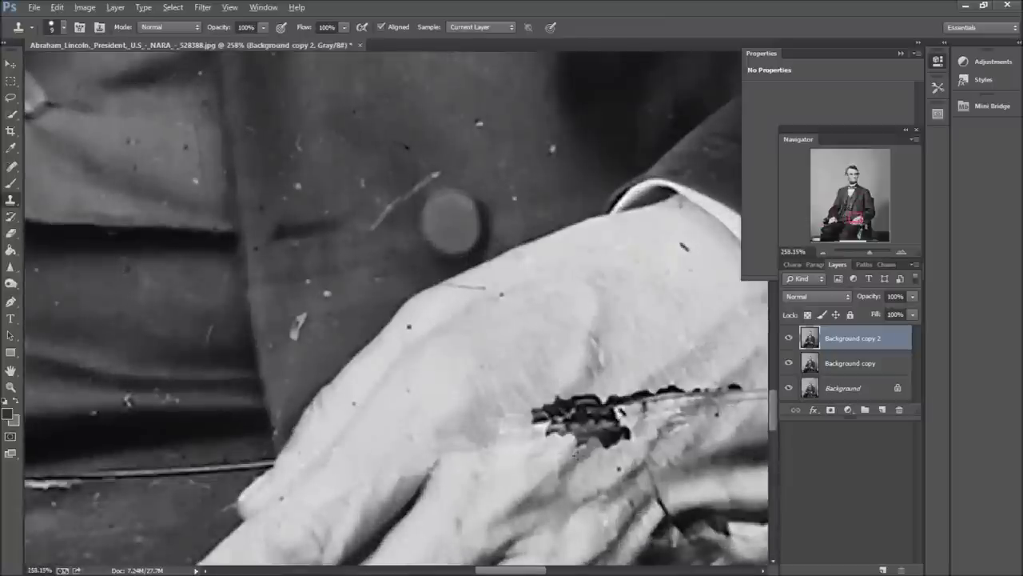
pyautogui.moveTo(600, 416); pyautogui.dragTo(616, 472)
pyautogui.scroll(-1, 612, 393)
pyautogui.scroll(5, 612, 392)
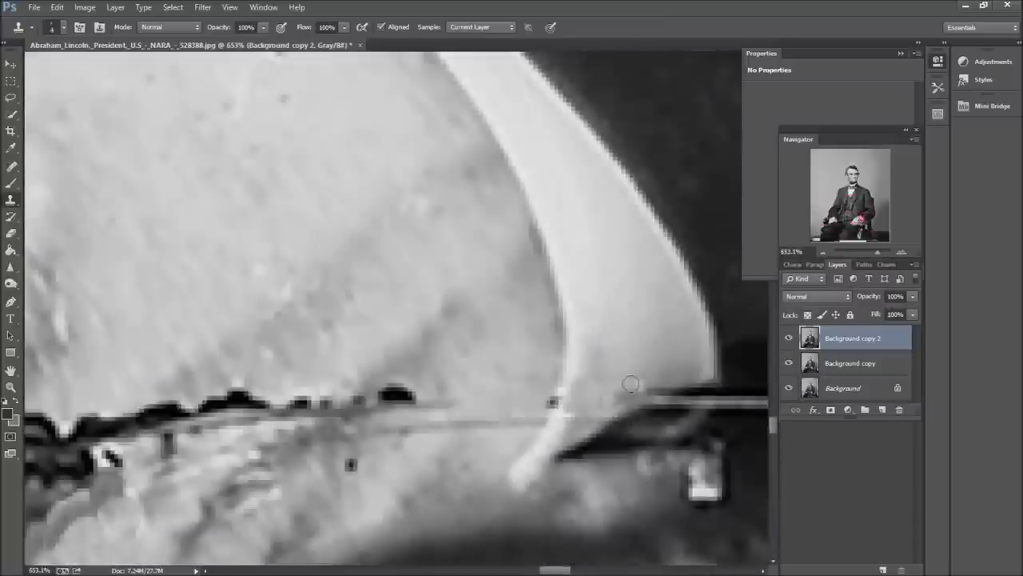
pyautogui.scroll(-1, 610, 398)
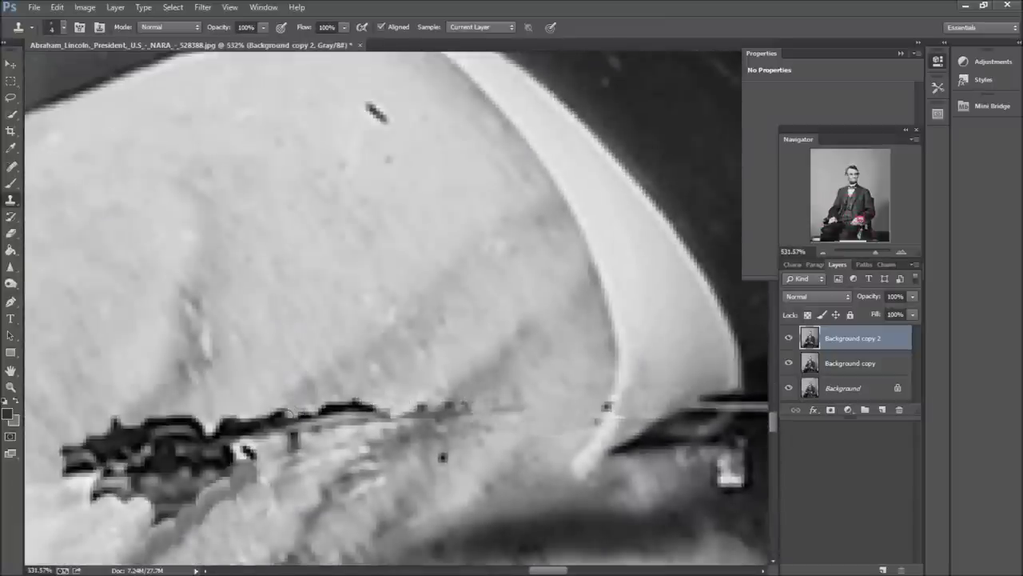
pyautogui.scroll(-8, 308, 398)
pyautogui.scroll(7, 595, 327)
# Step: Clone light texture over the dark smudges across and near the shirt cuff
pyautogui.moveTo(531, 284); pyautogui.dragTo(640, 256)
pyautogui.moveTo(576, 264)
pyautogui.mouseDown()
pyautogui.moveTo(679, 248)
pyautogui.moveTo(608, 271)
pyautogui.moveTo(556, 307)
pyautogui.mouseUp()
pyautogui.scroll(-3, 556, 307)
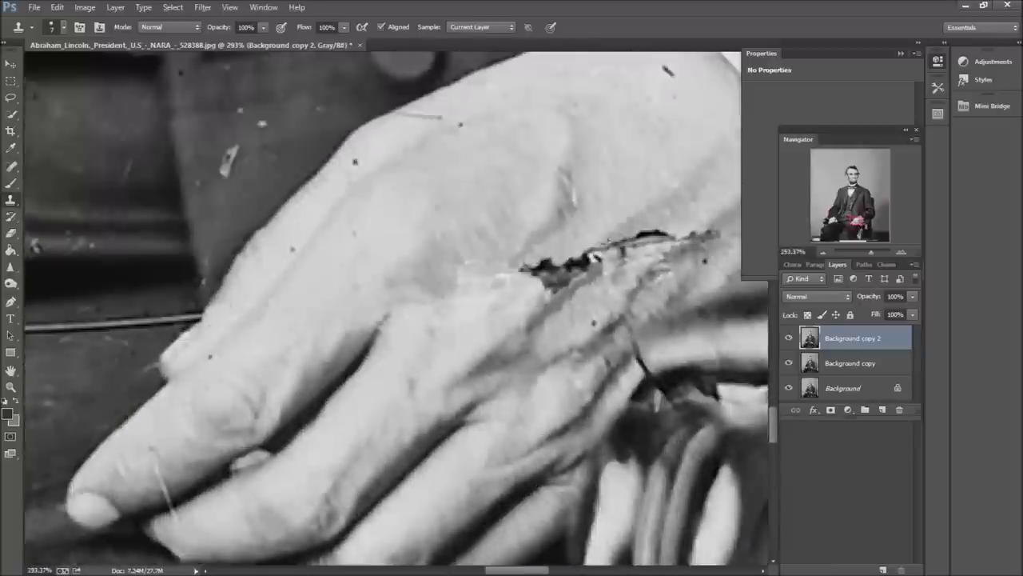
pyautogui.scroll(4, 486, 251)
pyautogui.moveTo(486, 251)
pyautogui.mouseDown()
pyautogui.moveTo(463, 276)
pyautogui.moveTo(569, 260)
pyautogui.mouseUp()
pyautogui.scroll(-2, 569, 260)
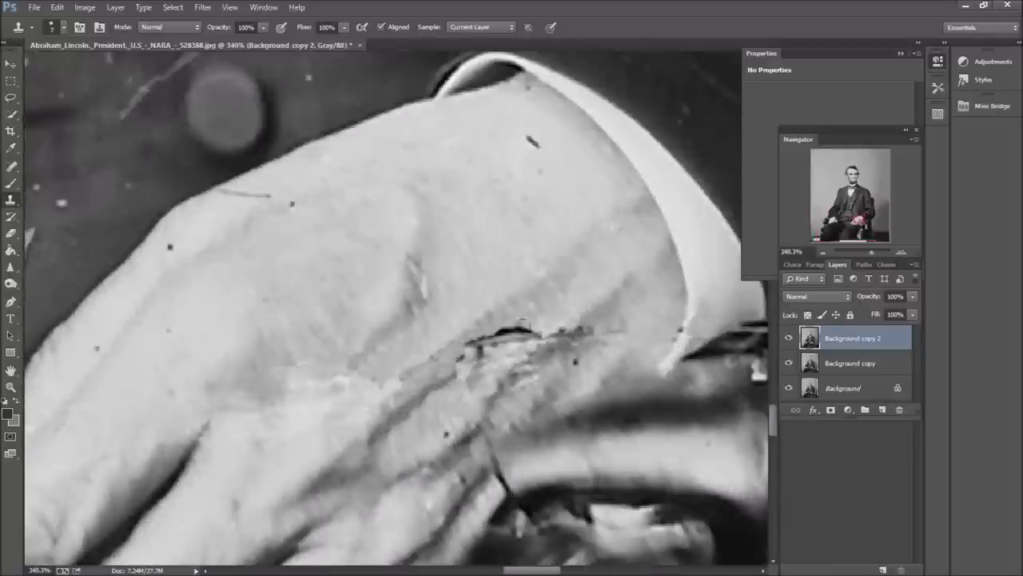
pyautogui.scroll(-1, 495, 326)
pyautogui.scroll(-1, 504, 344)
# Step: Try spot-healing a spot on the hand, dismiss the warning, and return to the Clone Stamp
pyautogui.press('j')
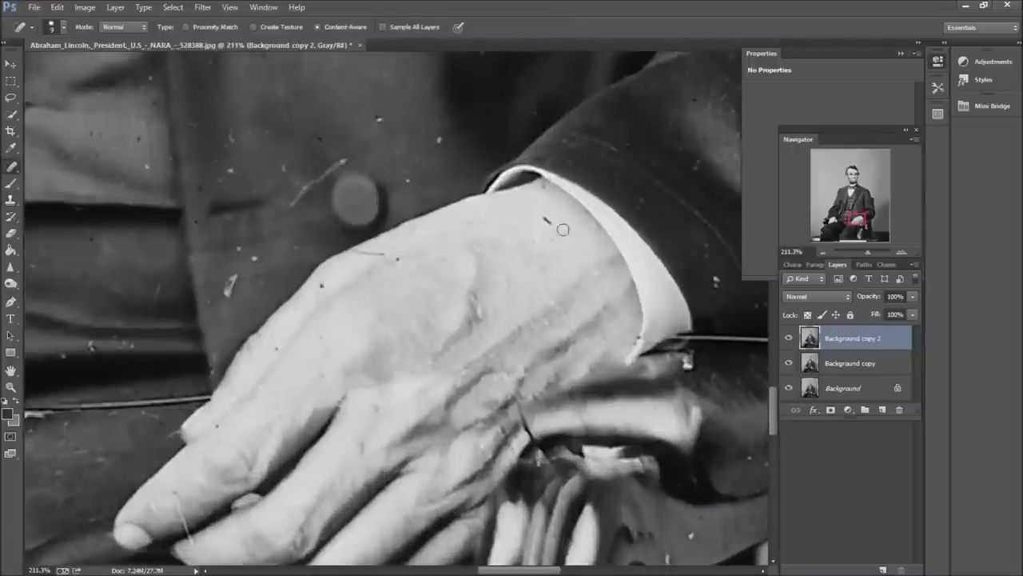
pyautogui.scroll(2, 252, 359)
pyautogui.keyDown('alt'); pyautogui.click(251, 359); pyautogui.keyUp('alt')
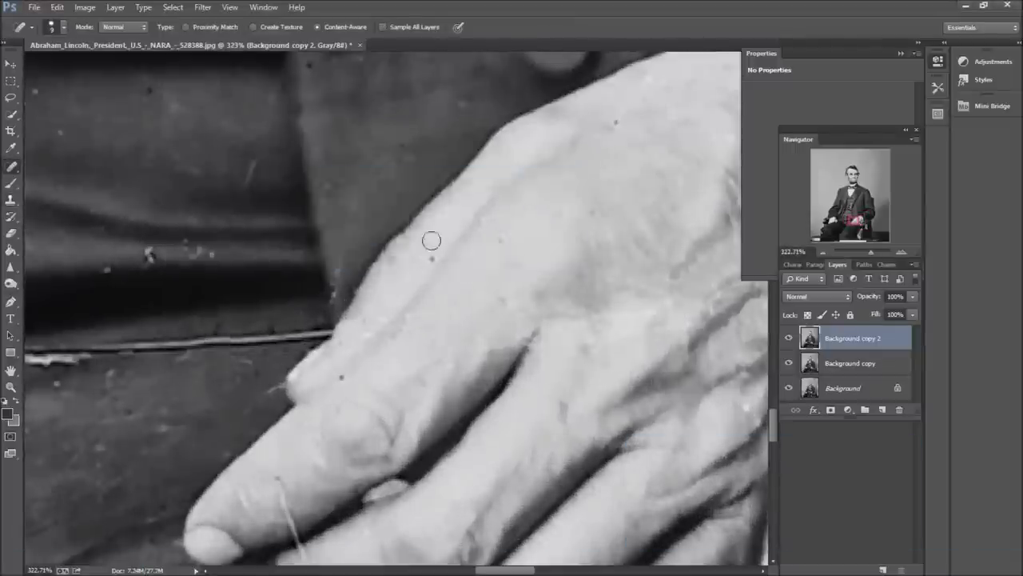
pyautogui.click(423, 238)
pyautogui.press('s')
pyautogui.scroll(-2, 184, 388)
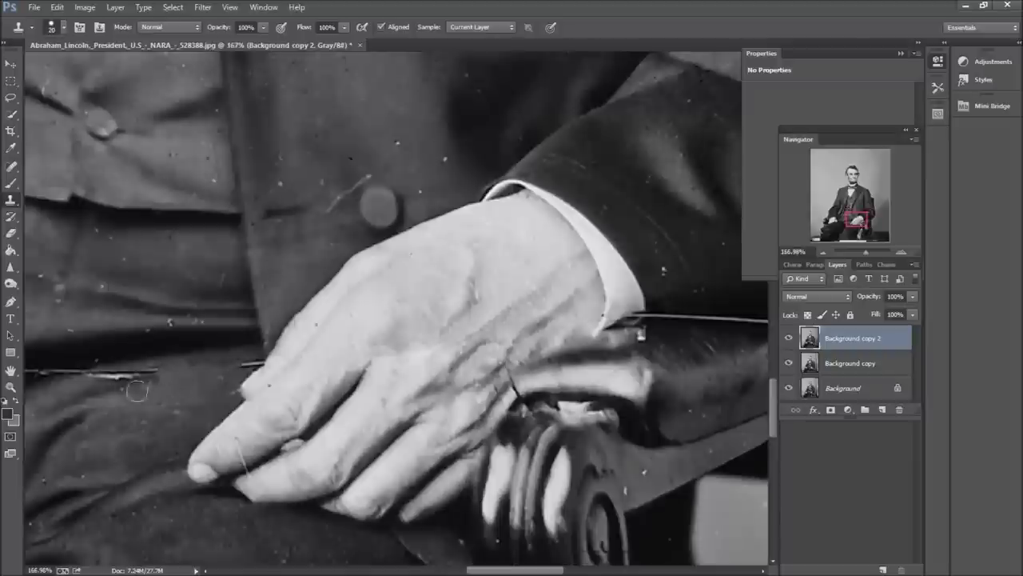
# Step: Clone over the white scratch line beside the cuff
pyautogui.scroll(2, 50, 235)
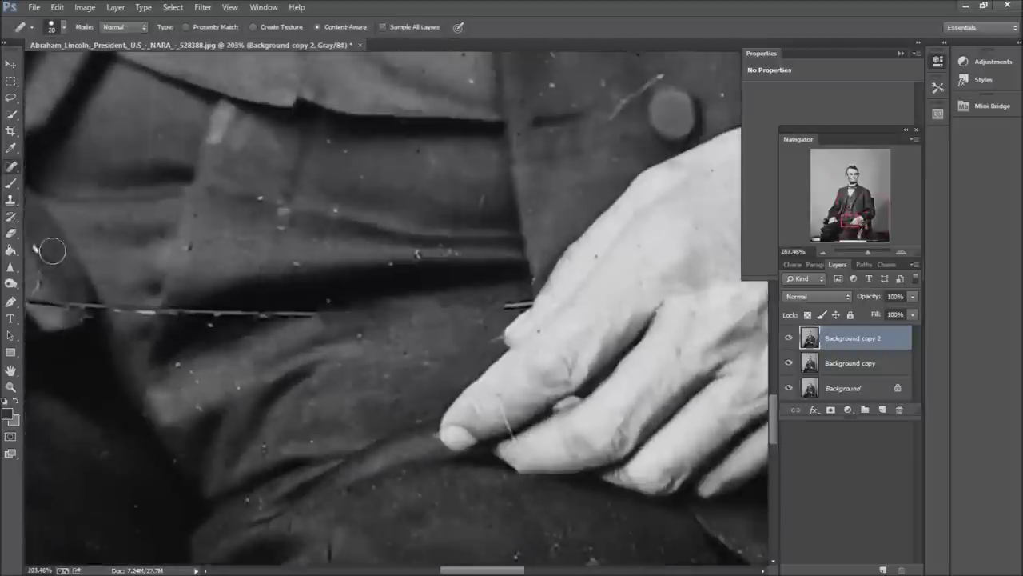
pyautogui.scroll(2, 270, 314)
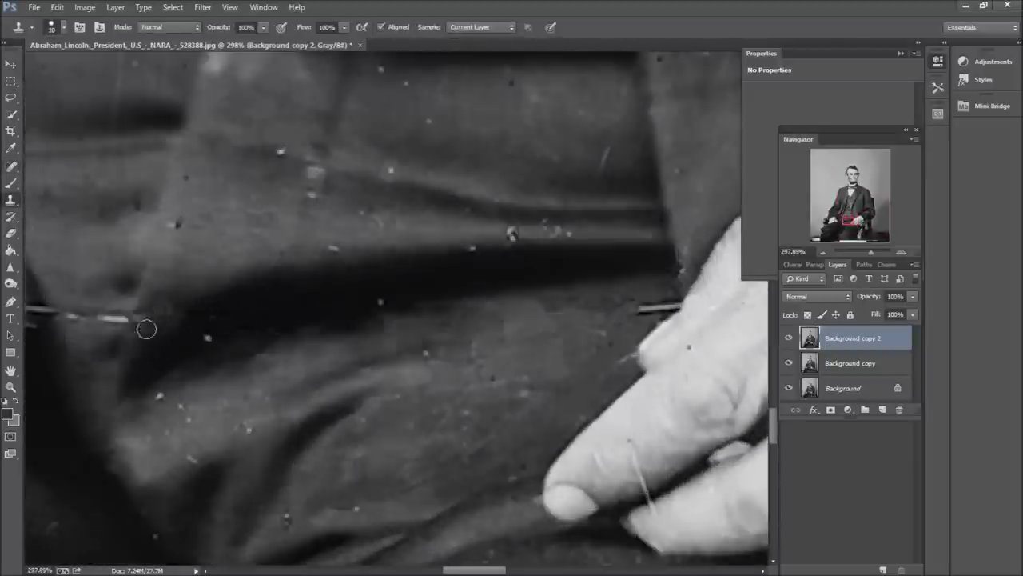
pyautogui.scroll(-2, 142, 327)
pyautogui.scroll(3, 558, 304)
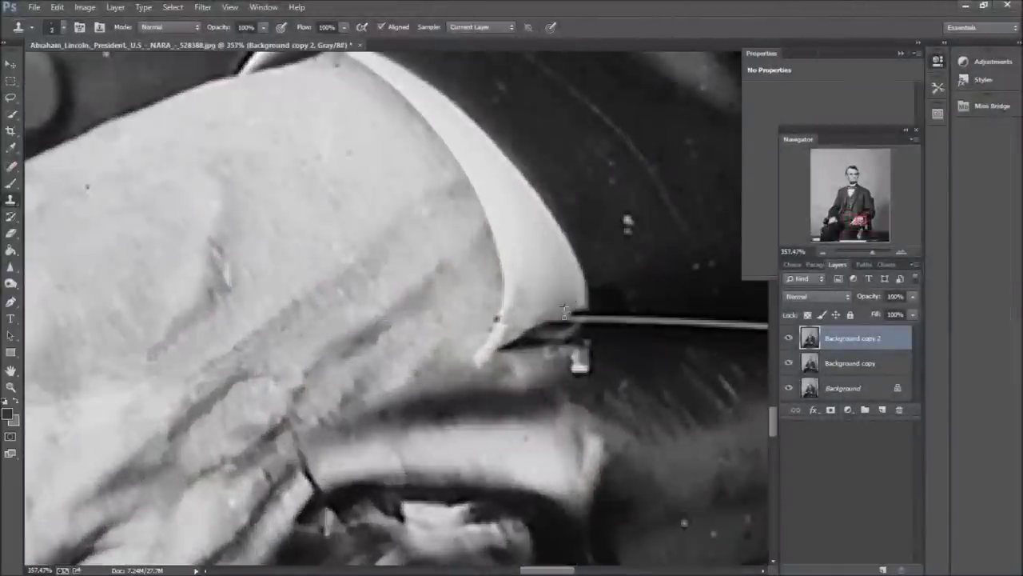
pyautogui.scroll(-2, 576, 314)
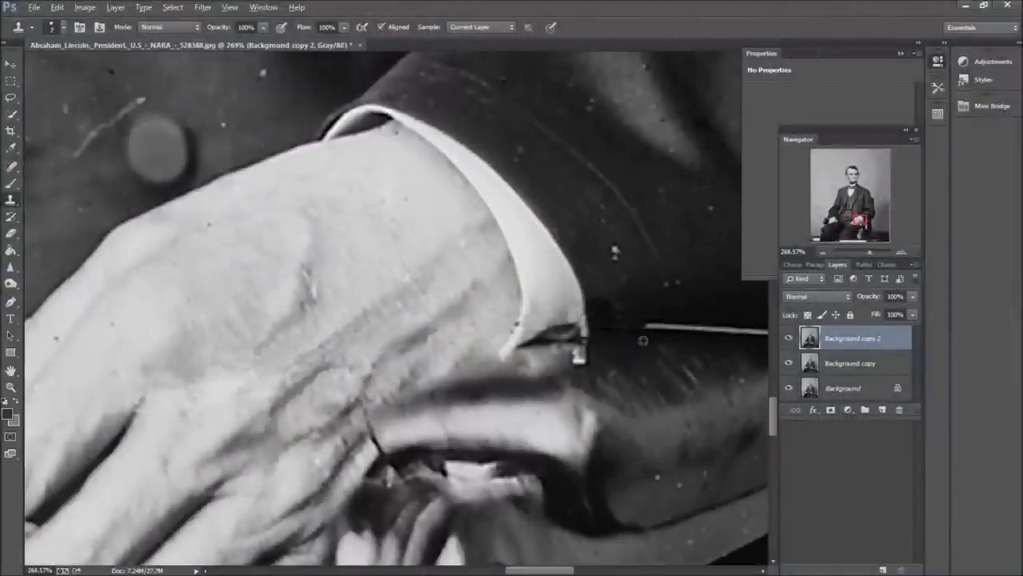
pyautogui.scroll(-5, 642, 340)
pyautogui.scroll(5, 557, 327)
pyautogui.moveTo(557, 327); pyautogui.dragTo(644, 308)
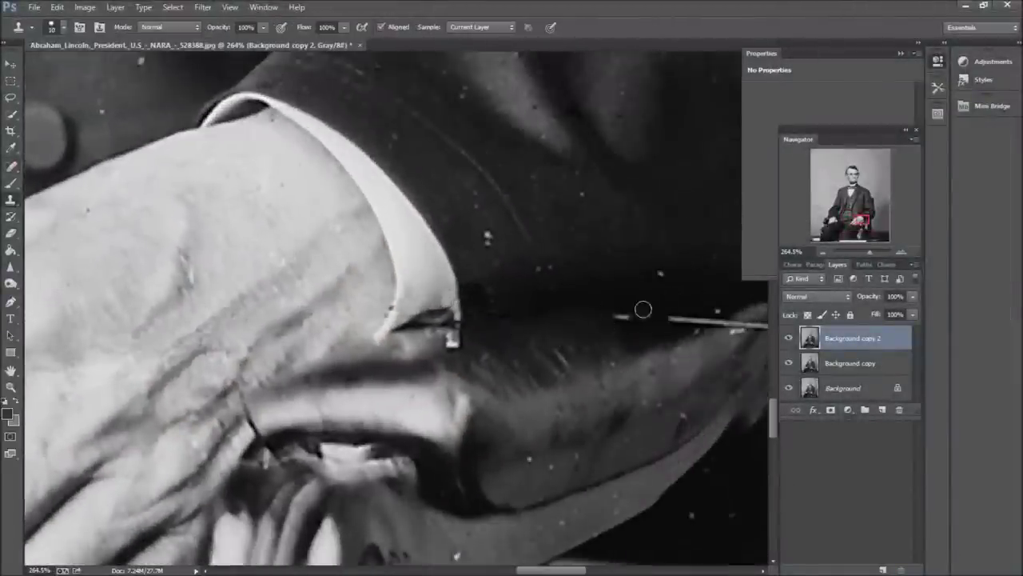
# Step: Heal away the white scratch running across the dark coat with the Spot Healing Brush
pyautogui.scroll(-3, 663, 309)
pyautogui.scroll(3, 243, 290)
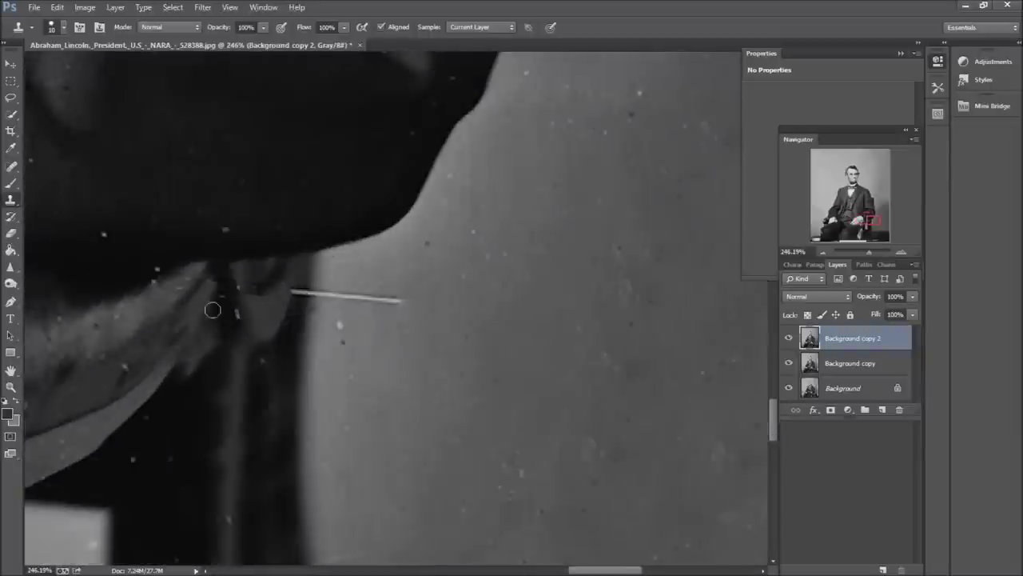
pyautogui.press('j')
pyautogui.moveTo(408, 300); pyautogui.dragTo(343, 296)
pyautogui.scroll(-2, 383, 400)
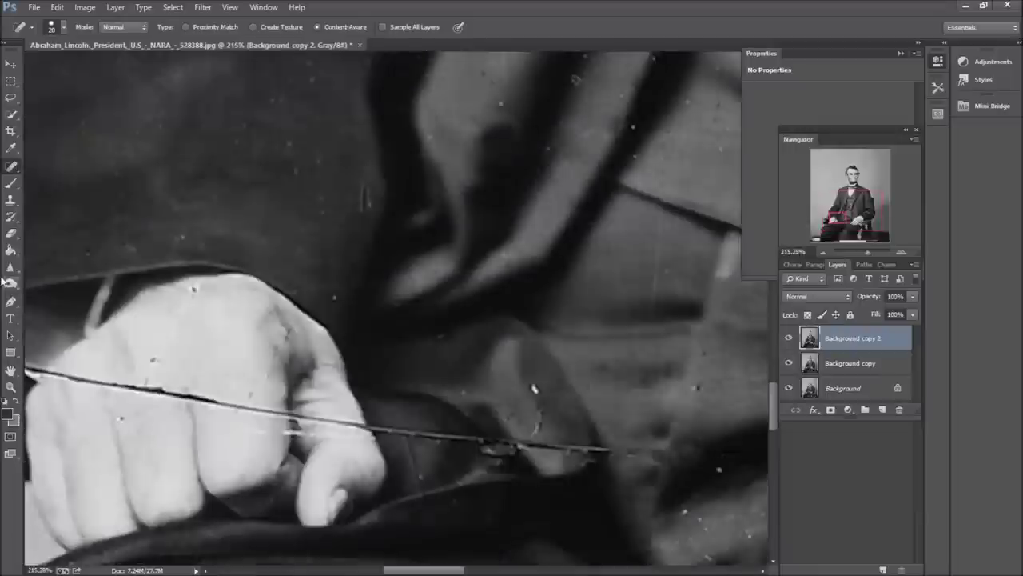
# Step: With the Clone Stamp active, zoom in on Lincoln's left hand resting on the chair arm
pyautogui.press('s')
pyautogui.scroll(2, 273, 434)
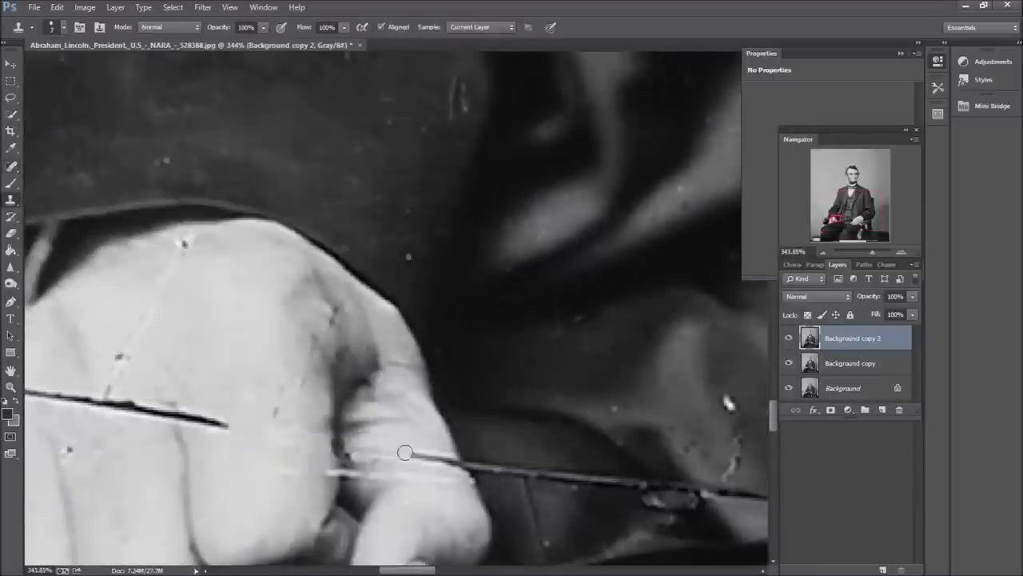
pyautogui.scroll(2, 484, 482)
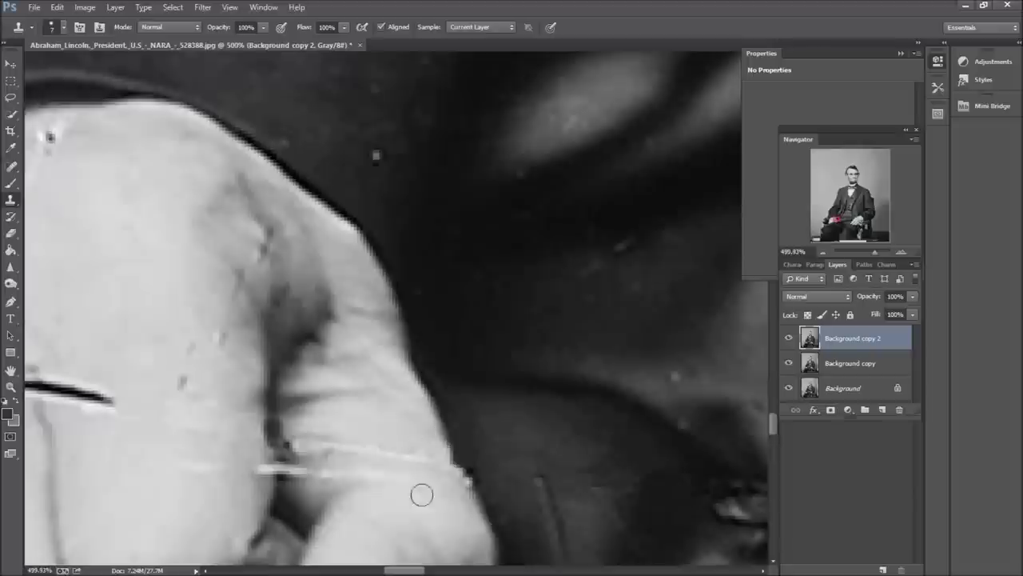
pyautogui.scroll(-1, 161, 409)
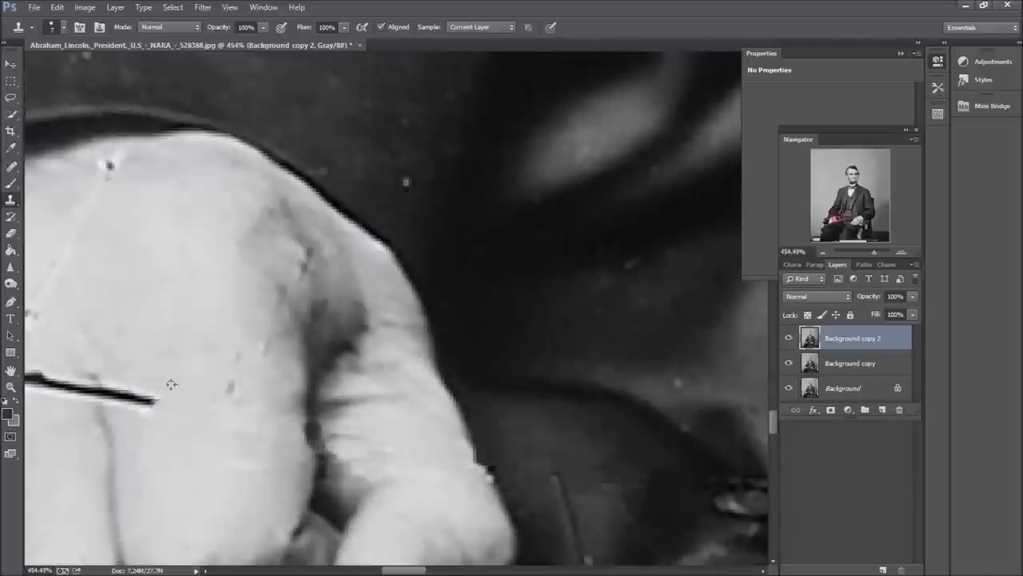
pyautogui.scroll(1, 69, 418)
pyautogui.scroll(1, 192, 339)
pyautogui.scroll(-1, 226, 347)
pyautogui.scroll(-1, 126, 331)
pyautogui.scroll(-1, 137, 320)
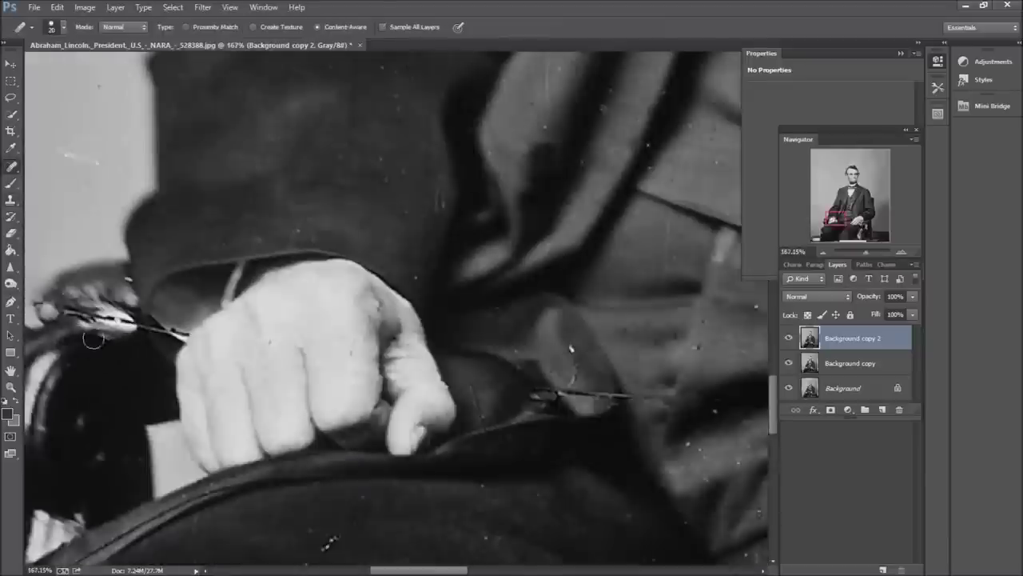
pyautogui.scroll(-1, 136, 358)
pyautogui.scroll(2, 80, 325)
pyautogui.scroll(-1, 100, 384)
pyautogui.scroll(2, 80, 354)
pyautogui.scroll(-2, 78, 331)
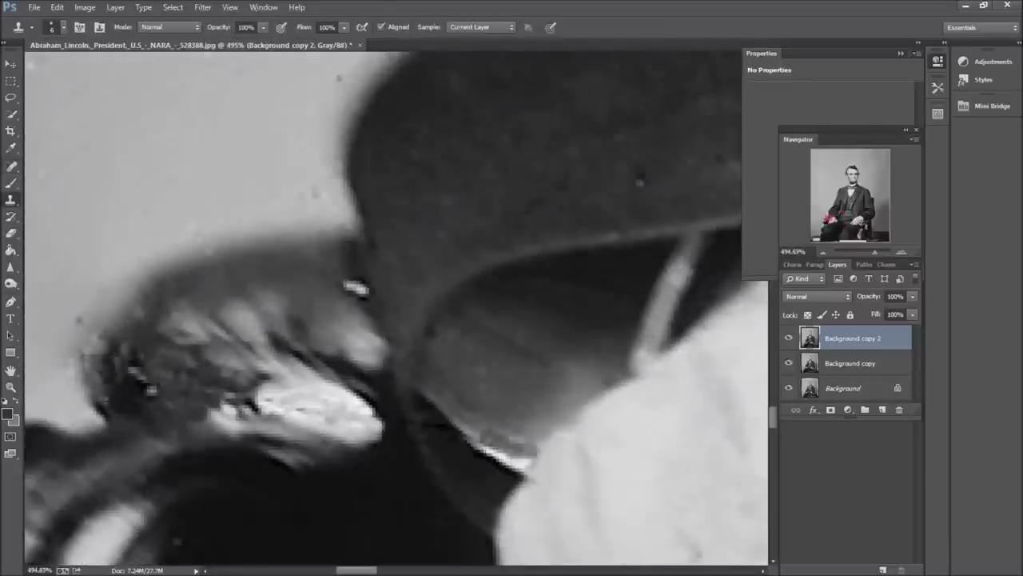
pyautogui.scroll(-3, 103, 366)
pyautogui.scroll(2, 318, 453)
pyautogui.scroll(2, 320, 464)
pyautogui.scroll(1, 112, 442)
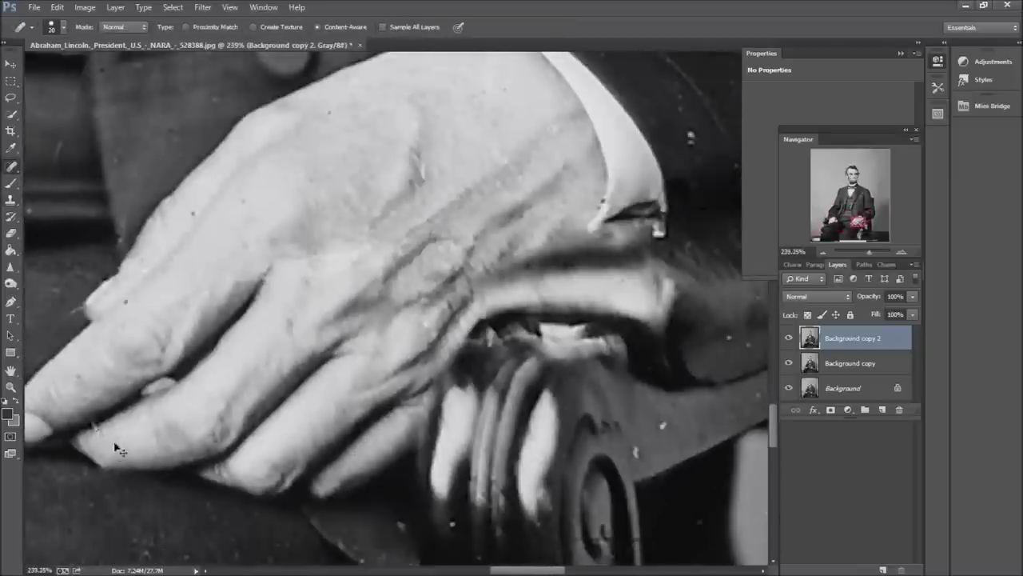
pyautogui.scroll(1, 84, 442)
pyautogui.scroll(-3, 84, 442)
# Step: Switch to the Spot Healing Brush and inspect the hand for small spots
pyautogui.press('j')
pyautogui.scroll(2, 176, 448)
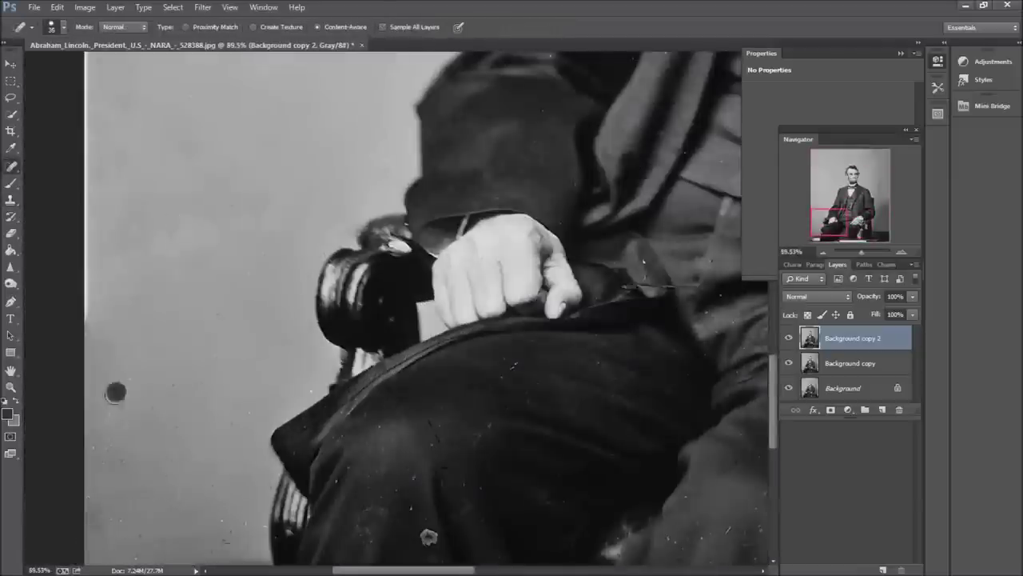
pyautogui.scroll(-3, 500, 303)
pyautogui.scroll(-2, 501, 303)
# Step: Duplicate to Background copy 3, then clone and heal out the bottom-right and lower-left floor shadows
pyautogui.press('s')
pyautogui.hotkey('ctrl', 'j')
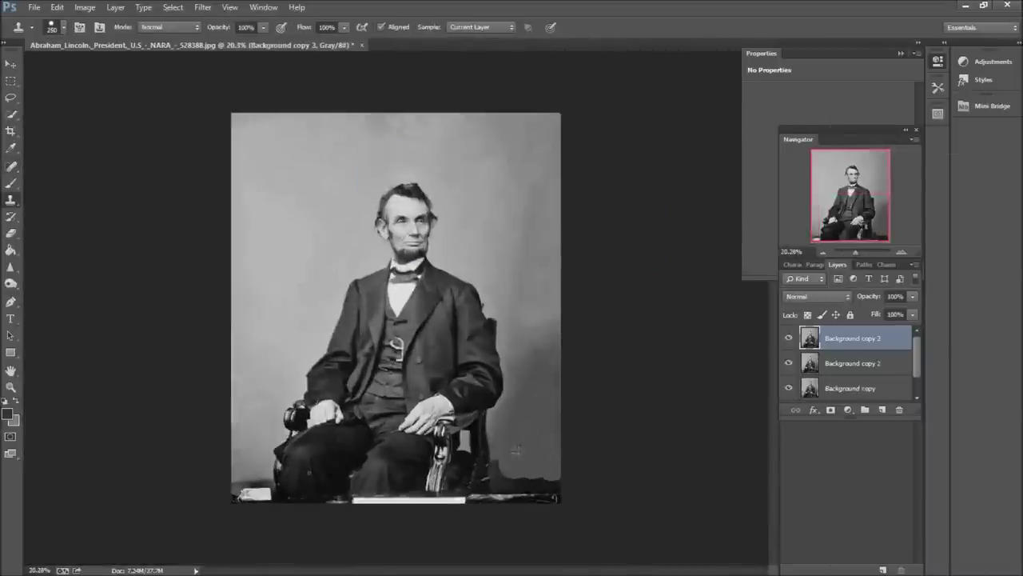
pyautogui.moveTo(536, 480); pyautogui.dragTo(503, 469)
pyautogui.scroll(2, 379, 437)
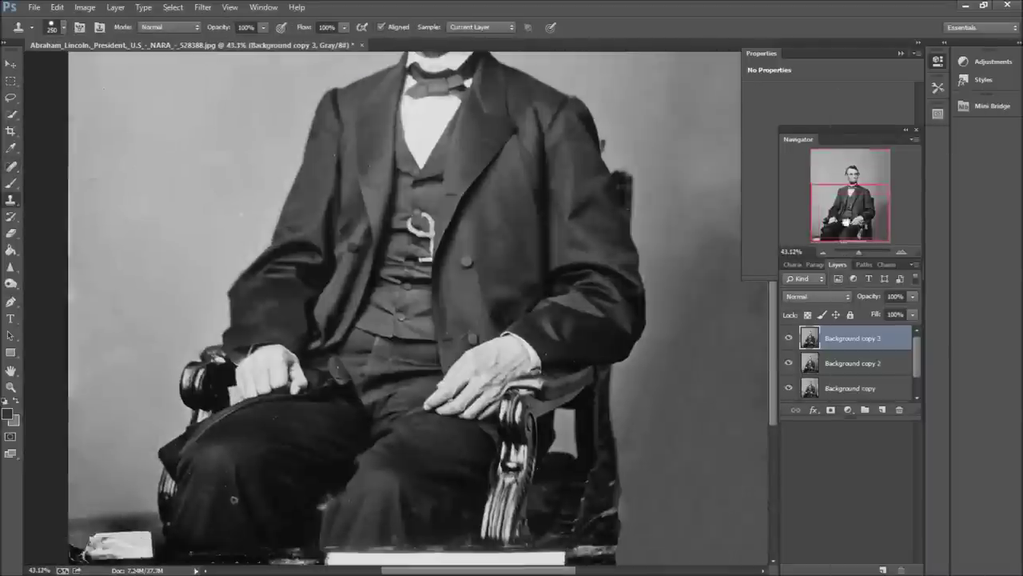
pyautogui.moveTo(106, 480); pyautogui.dragTo(112, 535)
pyautogui.press('j')
pyautogui.scroll(-1, 84, 469)
pyautogui.moveTo(84, 496)
pyautogui.mouseDown()
pyautogui.moveTo(116, 479)
pyautogui.moveTo(120, 511)
pyautogui.moveTo(124, 488)
pyautogui.mouseUp()
# Step: Zoom around Lincoln's hand and trouser leg to locate dust specks
pyautogui.press('s')
pyautogui.press('j')
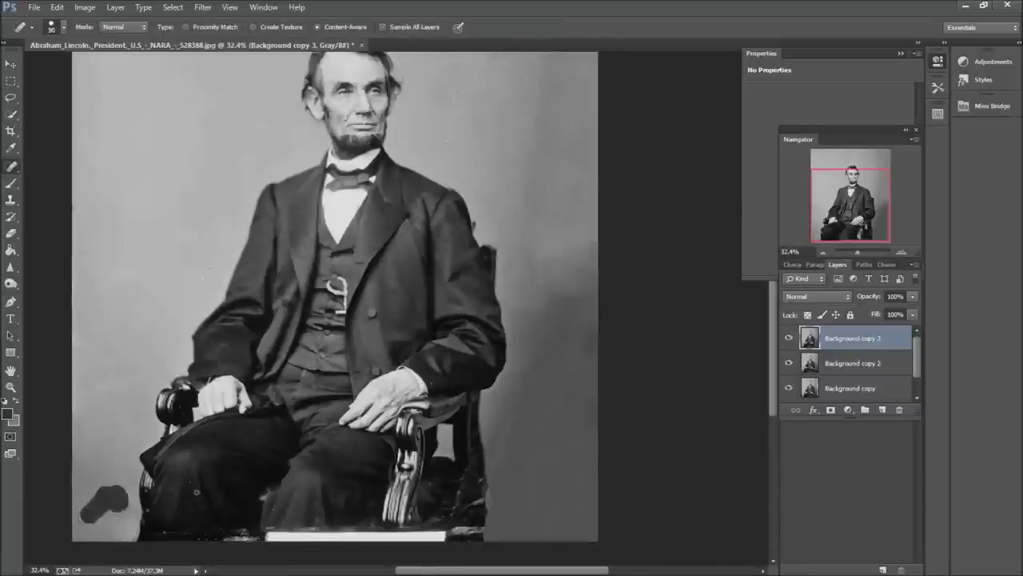
pyautogui.scroll(-1, 104, 504)
pyautogui.scroll(4, 320, 512)
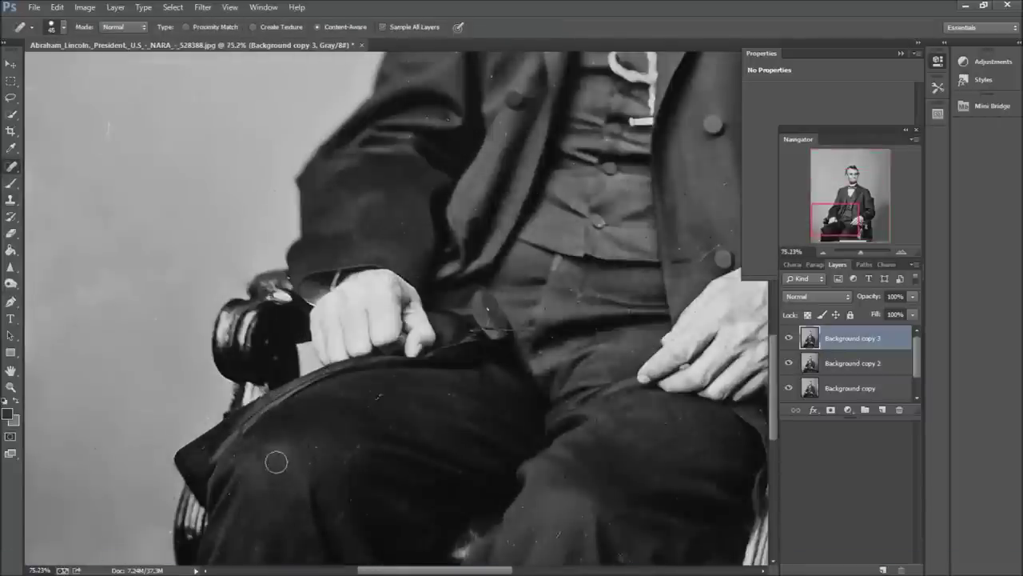
pyautogui.scroll(3, 492, 327)
# Step: Heal a dust speck near the cuff with the Content-Aware Spot Healing Brush
pyautogui.press('s')
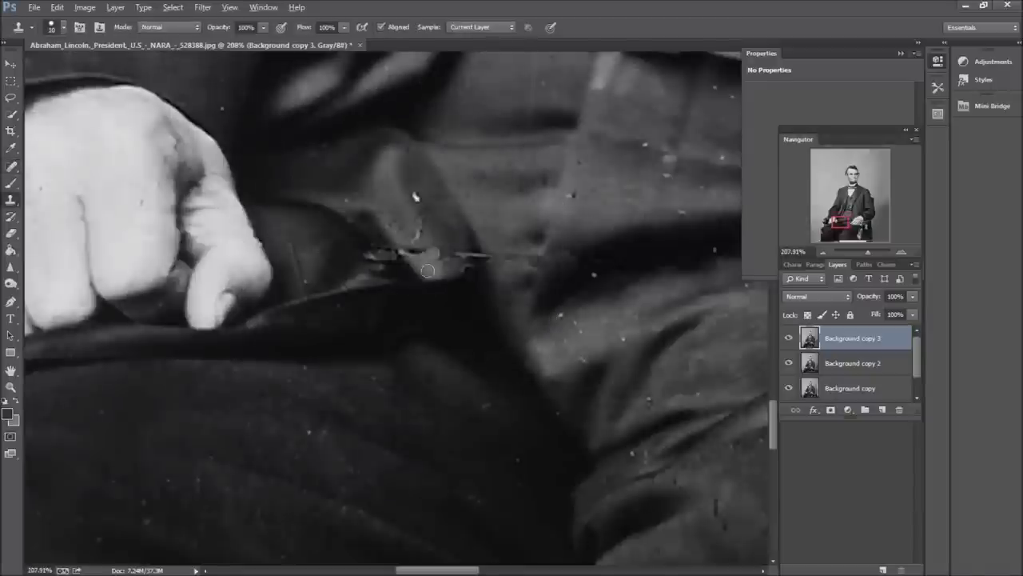
pyautogui.press('j')
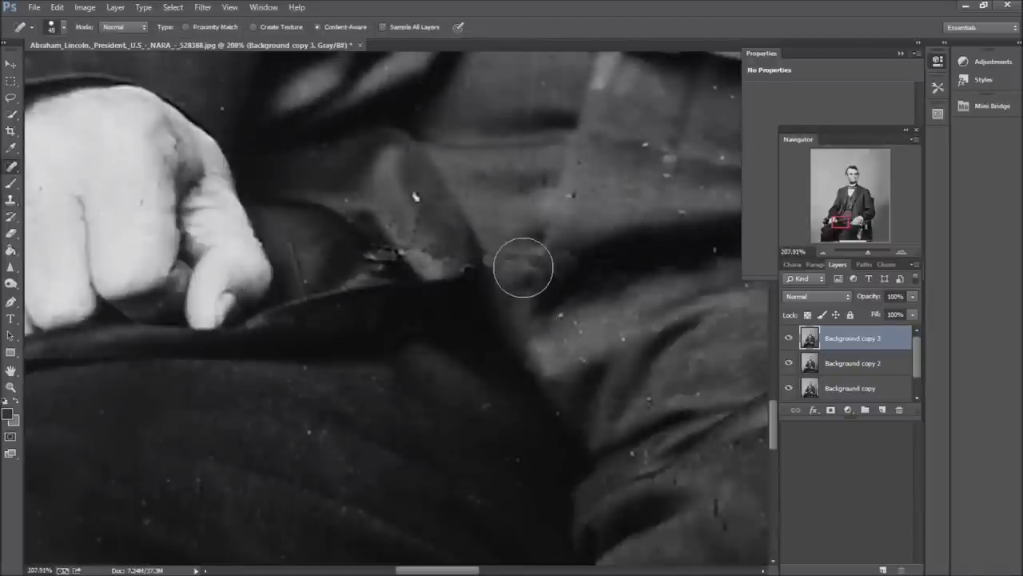
pyautogui.moveTo(432, 254); pyautogui.dragTo(375, 260)
pyautogui.scroll(-3, 437, 321)
pyautogui.scroll(2, 421, 388)
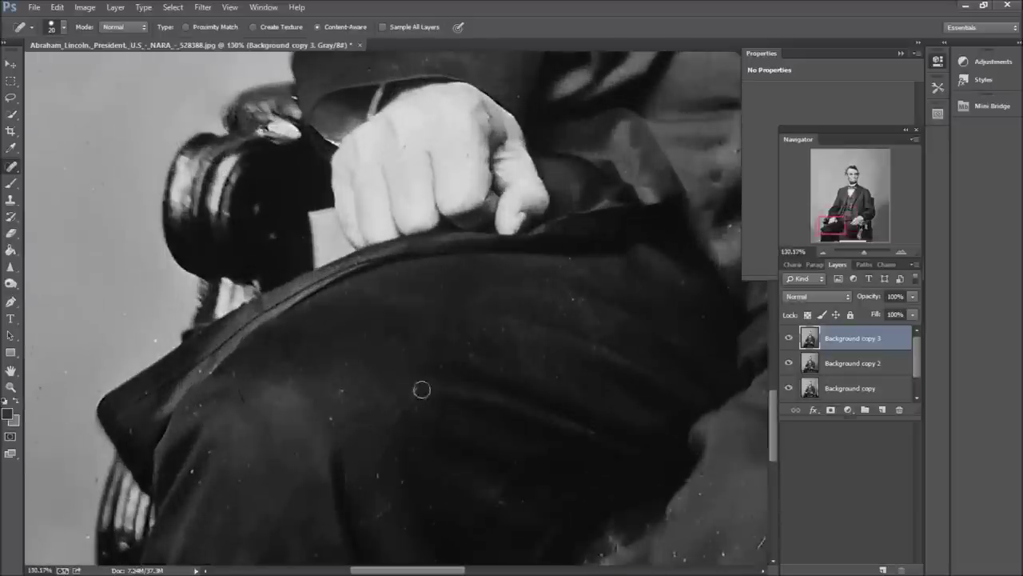
pyautogui.scroll(-4, 399, 483)
pyautogui.scroll(5, 389, 239)
pyautogui.scroll(-4, 389, 238)
pyautogui.scroll(3, 343, 160)
pyautogui.scroll(-4, 371, 177)
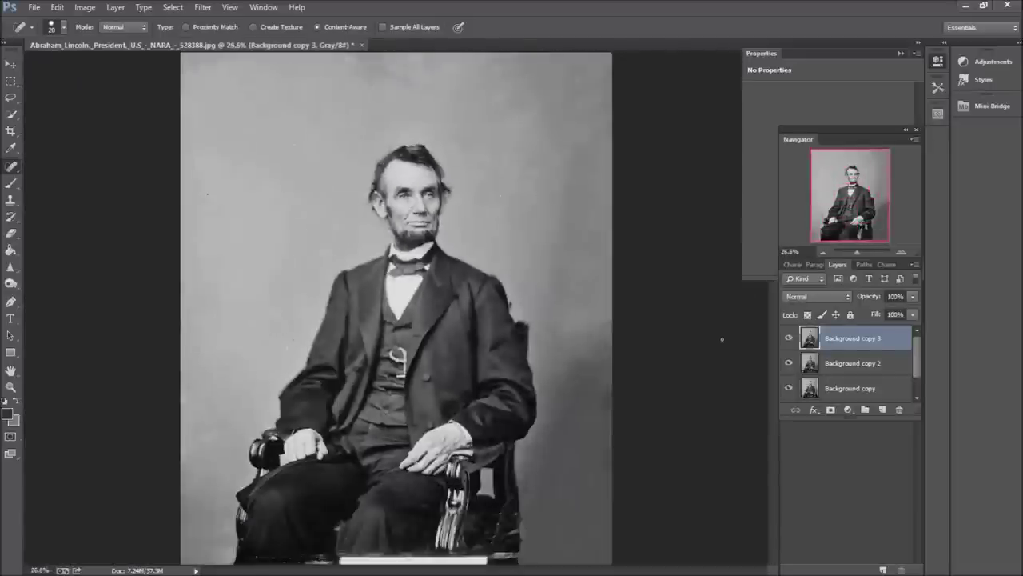
# Step: Clone chair-leg and dark trouser texture over the white bottom strip with a 150 brush
pyautogui.scroll(3, 519, 491)
pyautogui.press('s')
pyautogui.moveTo(228, 519); pyautogui.dragTo(214, 552)
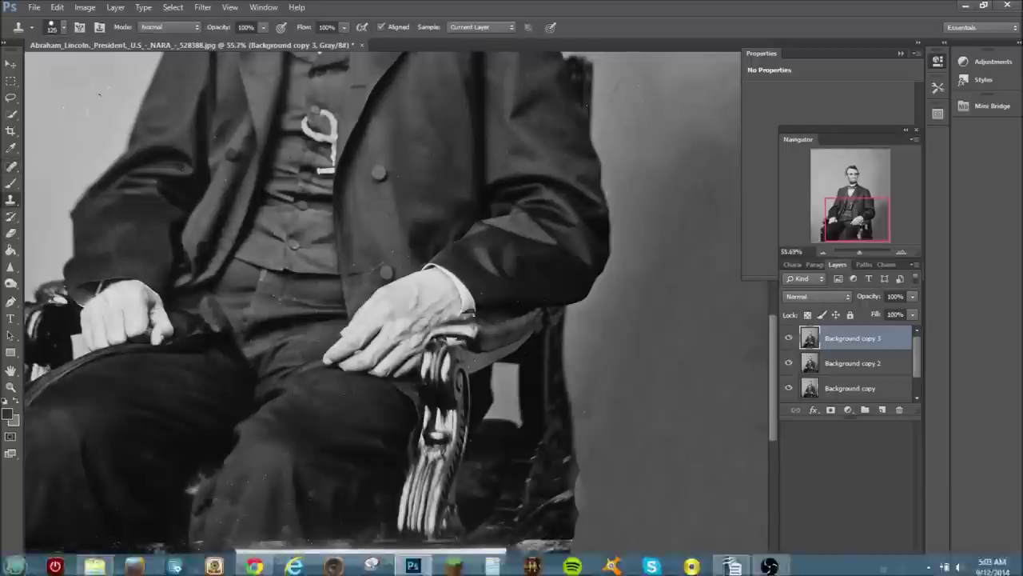
pyautogui.moveTo(412, 534); pyautogui.dragTo(452, 547)
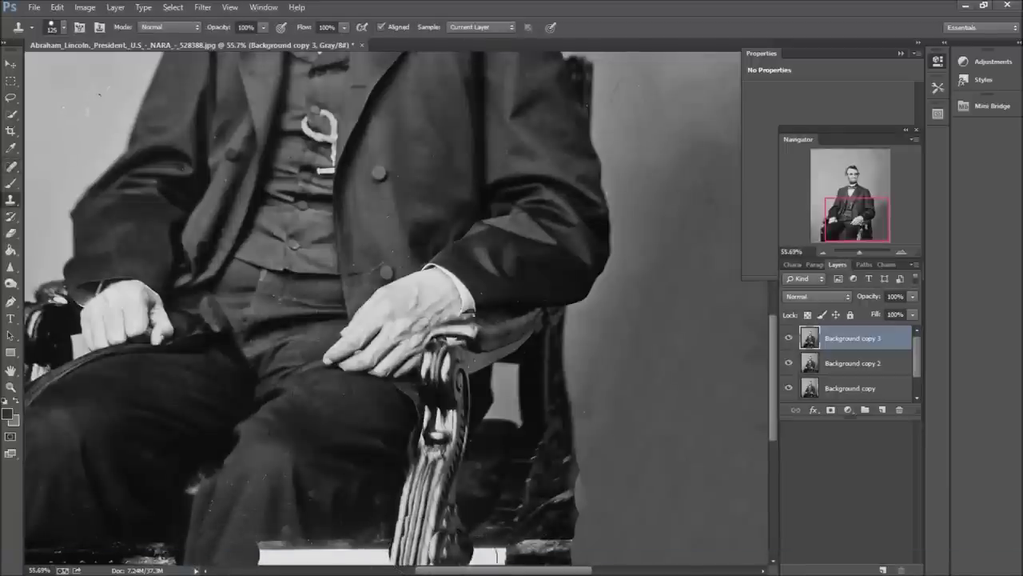
pyautogui.scroll(-3, 504, 534)
pyautogui.scroll(5, 414, 506)
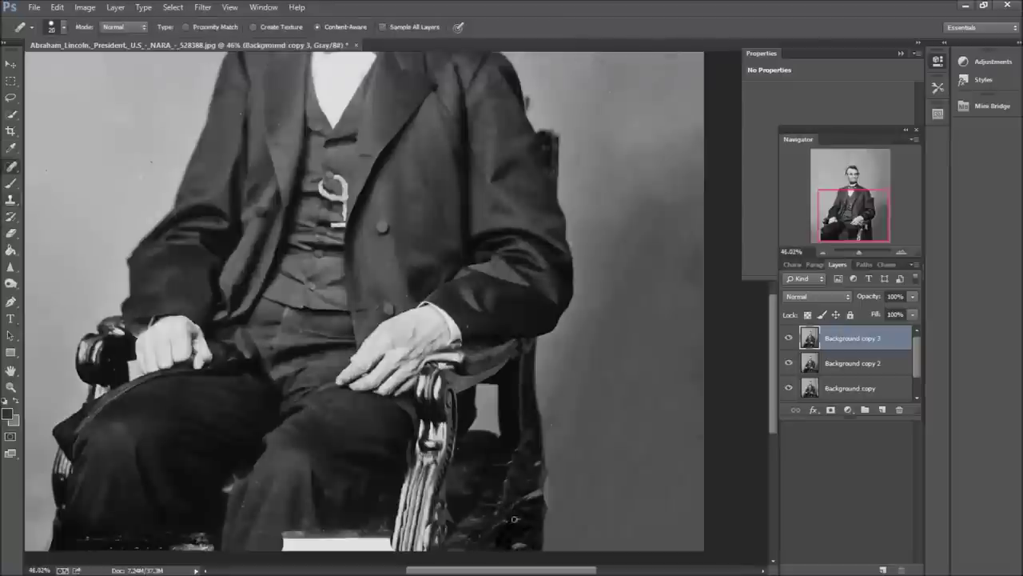
pyautogui.press(']')
pyautogui.press(']')
pyautogui.press(']')
pyautogui.press('[')
pyautogui.press('[')
pyautogui.press('[')
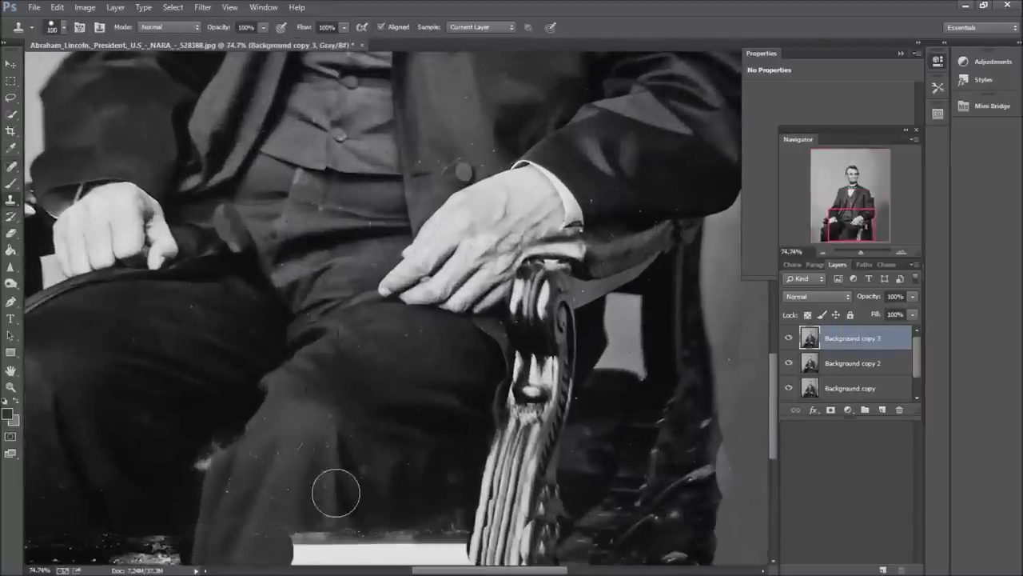
pyautogui.moveTo(395, 539); pyautogui.dragTo(440, 542)
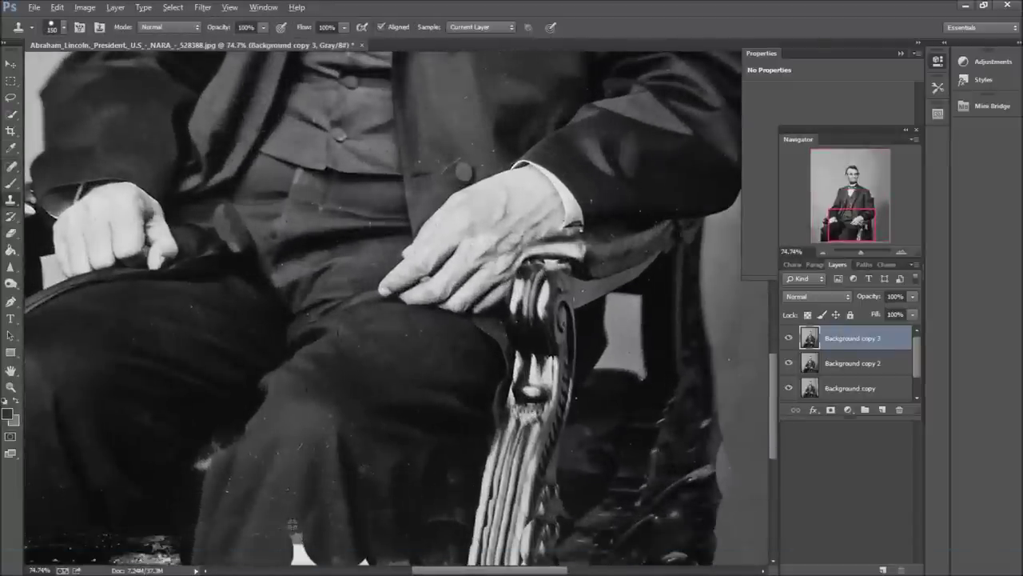
pyautogui.press('j')
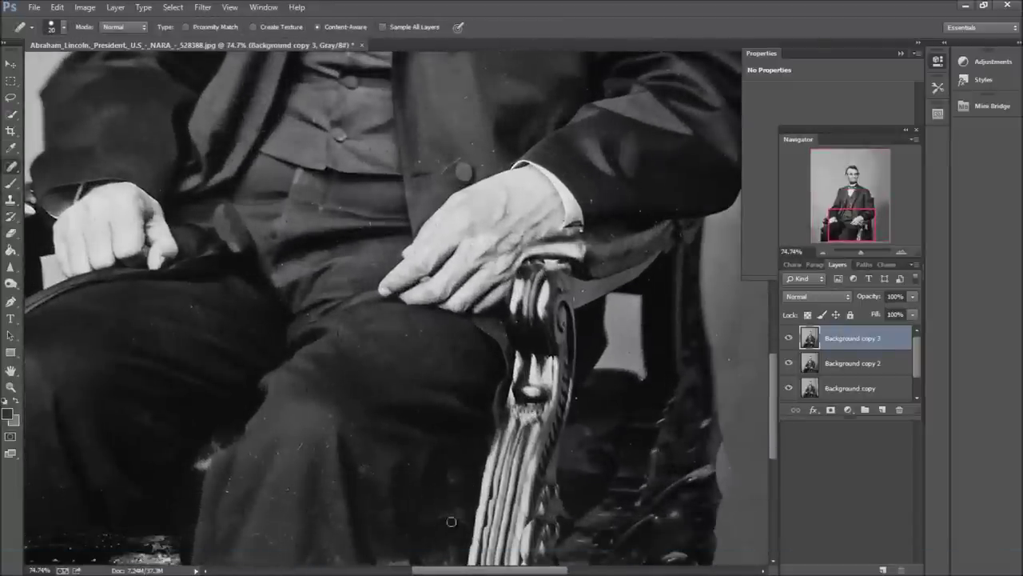
pyautogui.scroll(-5, 451, 555)
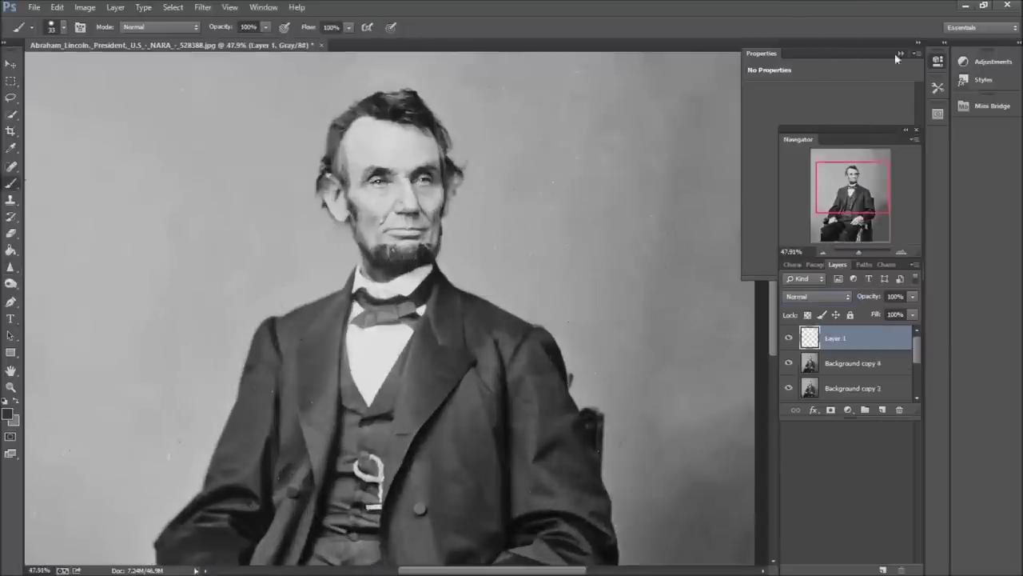
# Step: Convert the image to RGB Color mode
pyautogui.click(899, 54)
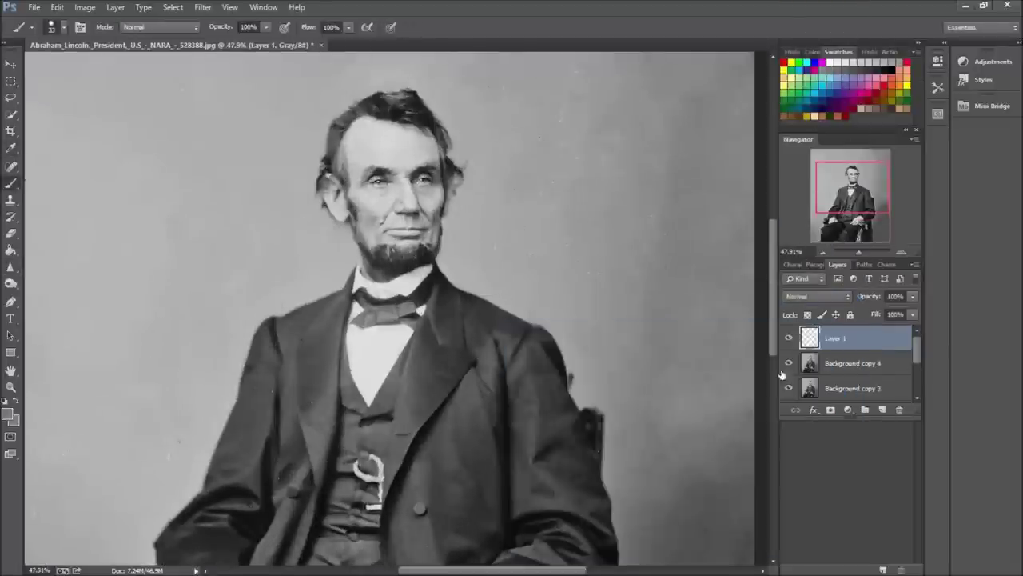
pyautogui.click(57, 7)
pyautogui.click(233, 23)
pyautogui.click(466, 231)
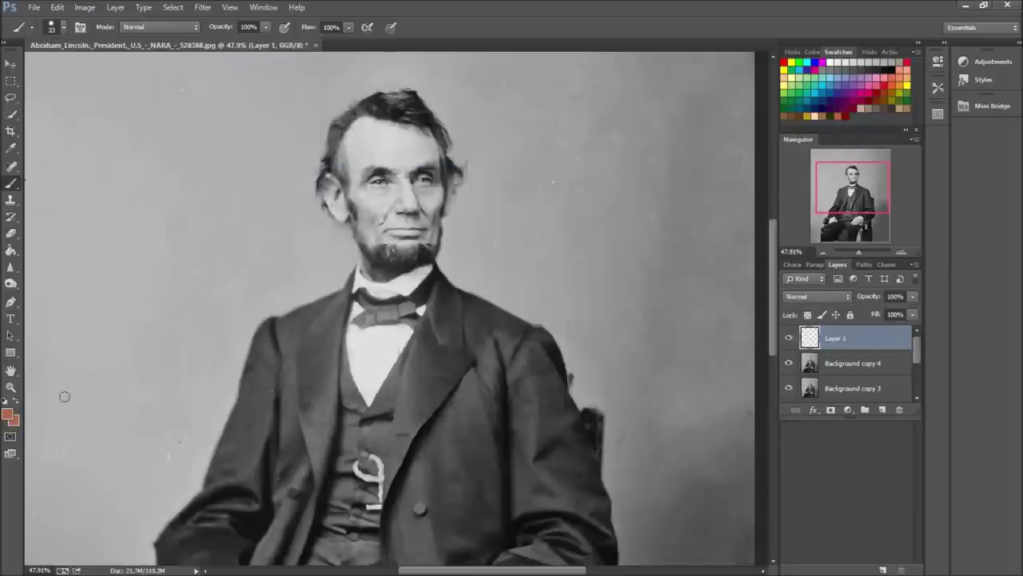
# Step: Paint skin colour over Lincoln's face on the Color layer and reduce its saturation
pyautogui.moveTo(351, 163); pyautogui.dragTo(369, 153)
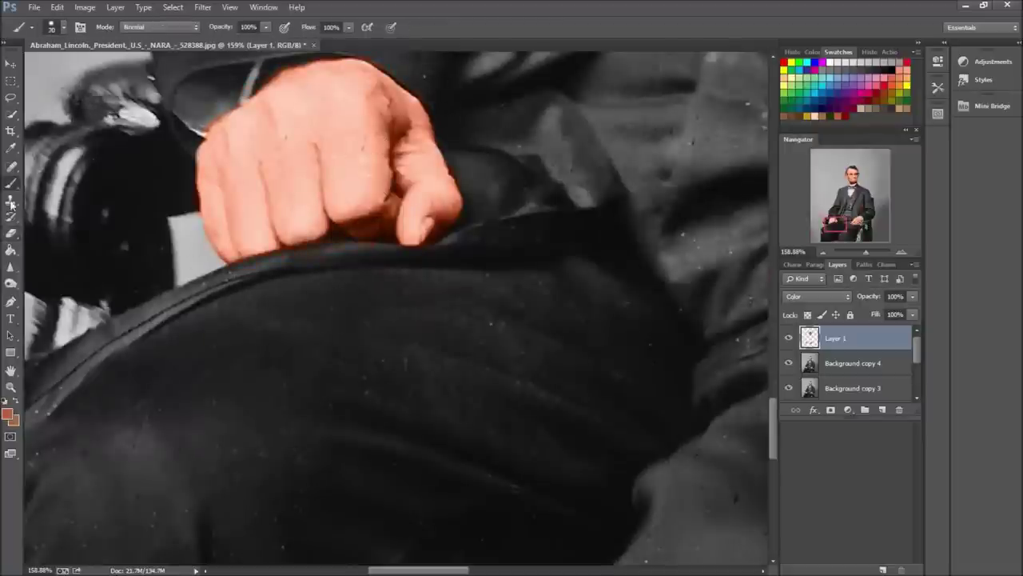
pyautogui.scroll(3, 367, 256)
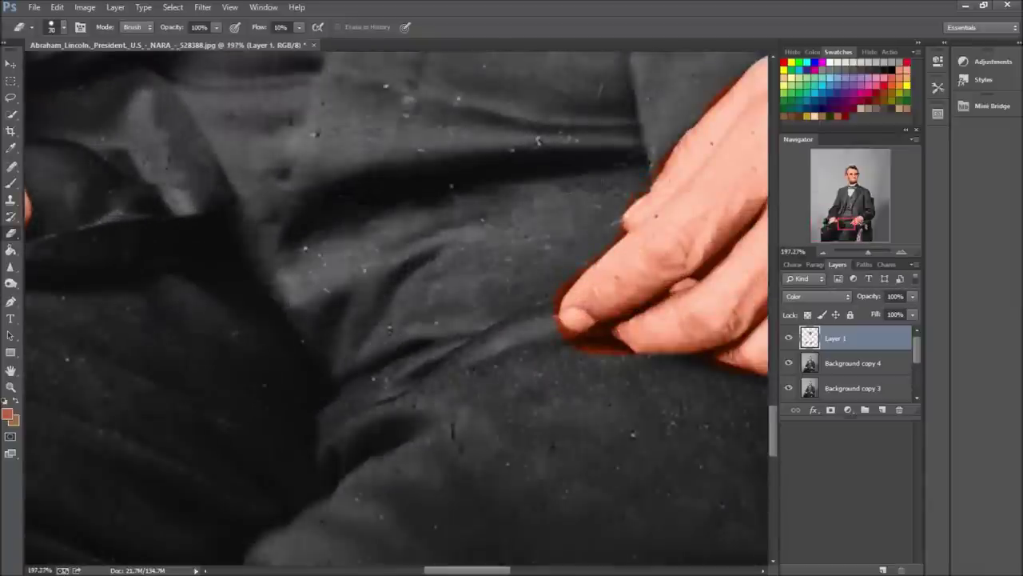
pyautogui.press('F5')
pyautogui.press('F5')
pyautogui.scroll(1, 607, 297)
pyautogui.scroll(1, 608, 297)
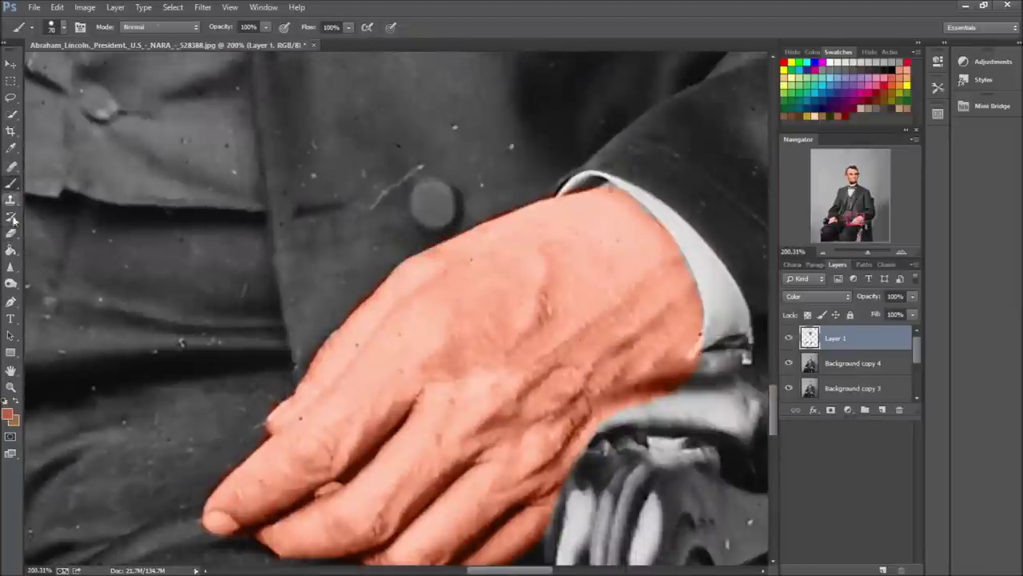
pyautogui.scroll(1, 403, 222)
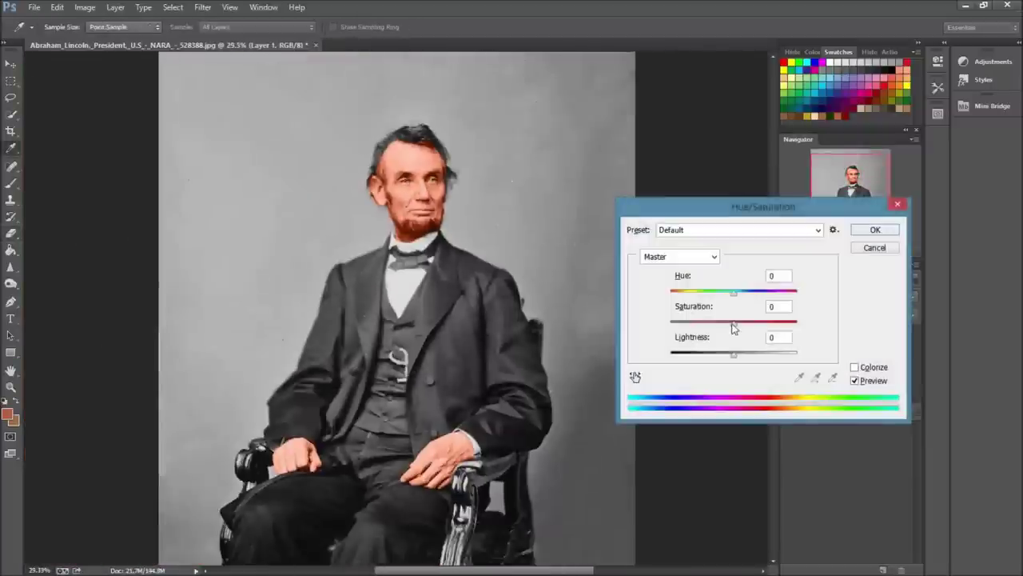
pyautogui.moveTo(731, 322); pyautogui.dragTo(709, 322)
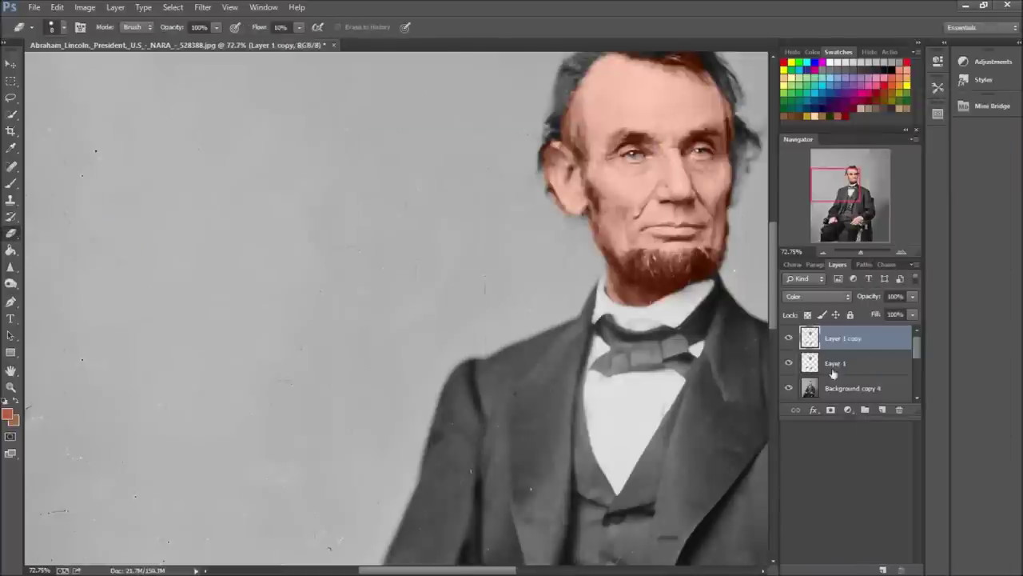
# Step: Heal a dust spot near Lincoln's eye on the retouch layer
pyautogui.click(833, 364)
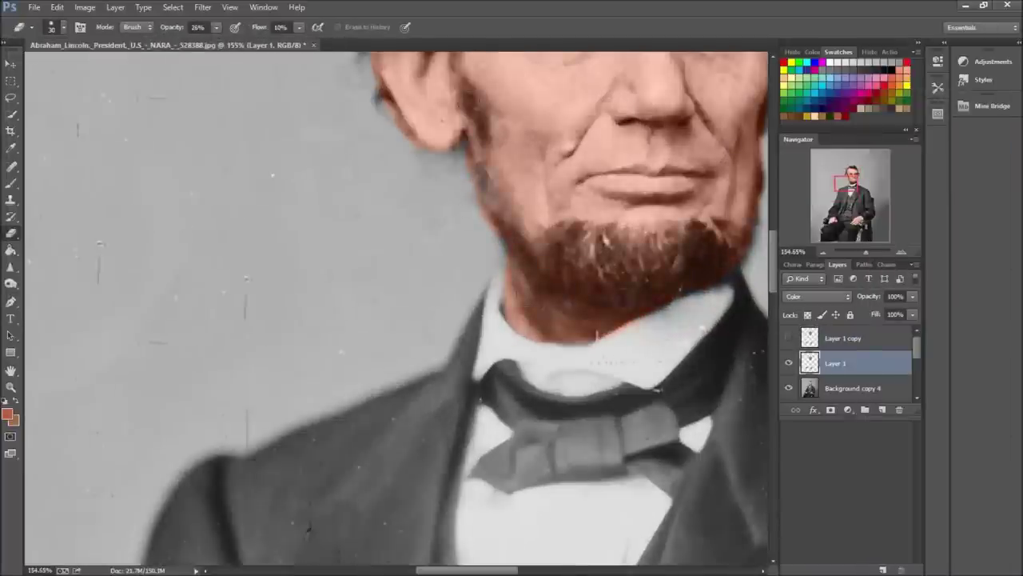
pyautogui.scroll(2, 384, 240)
pyautogui.scroll(3, 378, 176)
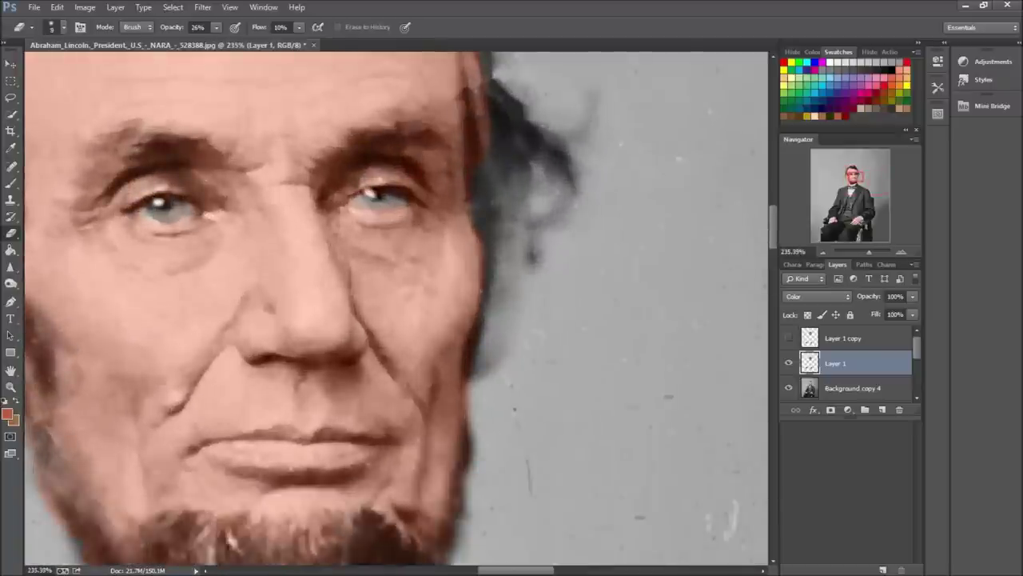
pyautogui.scroll(3, 285, 182)
pyautogui.click(852, 387)
pyautogui.press('j')
pyautogui.click(373, 227)
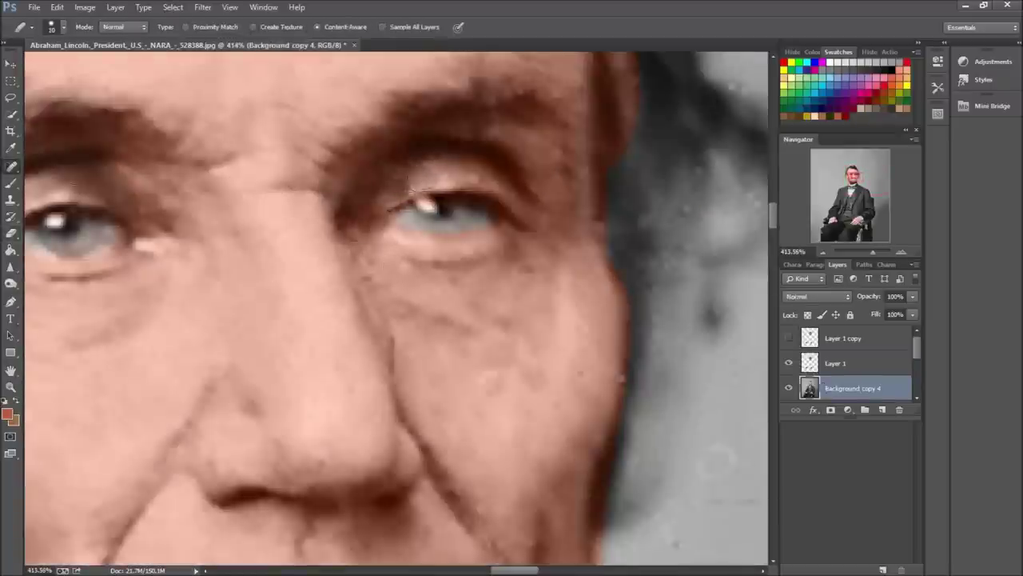
pyautogui.scroll(-3, 415, 182)
pyautogui.scroll(3, 322, 283)
# Step: Erase stray skin colour around the eyes on the colour layer at 40% eraser strength
pyautogui.press('e')
pyautogui.hotkey('alt', ']')
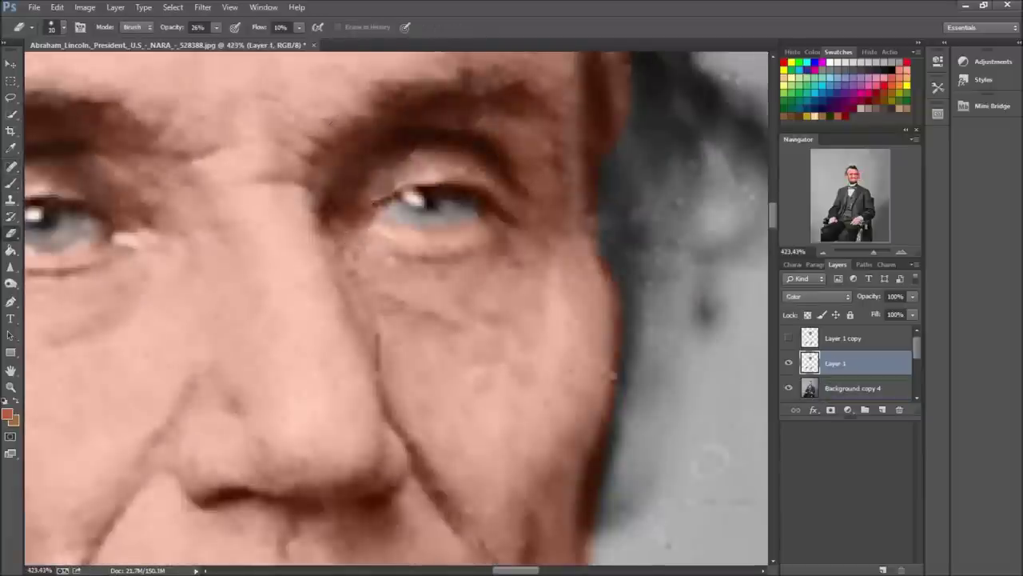
pyautogui.press('4')
pyautogui.scroll(-1, 400, 311)
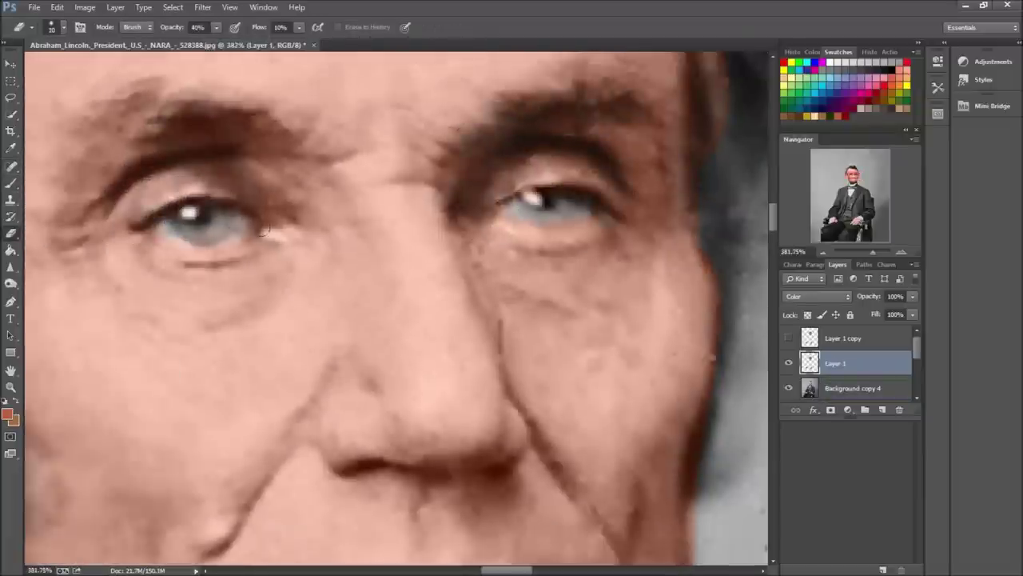
pyautogui.scroll(-3, 320, 303)
pyautogui.scroll(2, 320, 400)
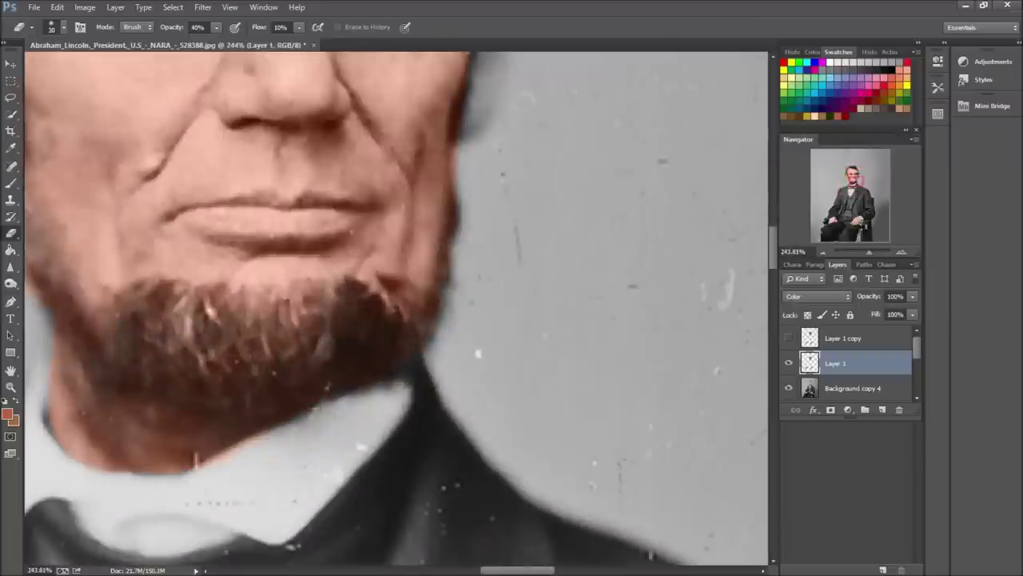
pyautogui.scroll(-4, 189, 335)
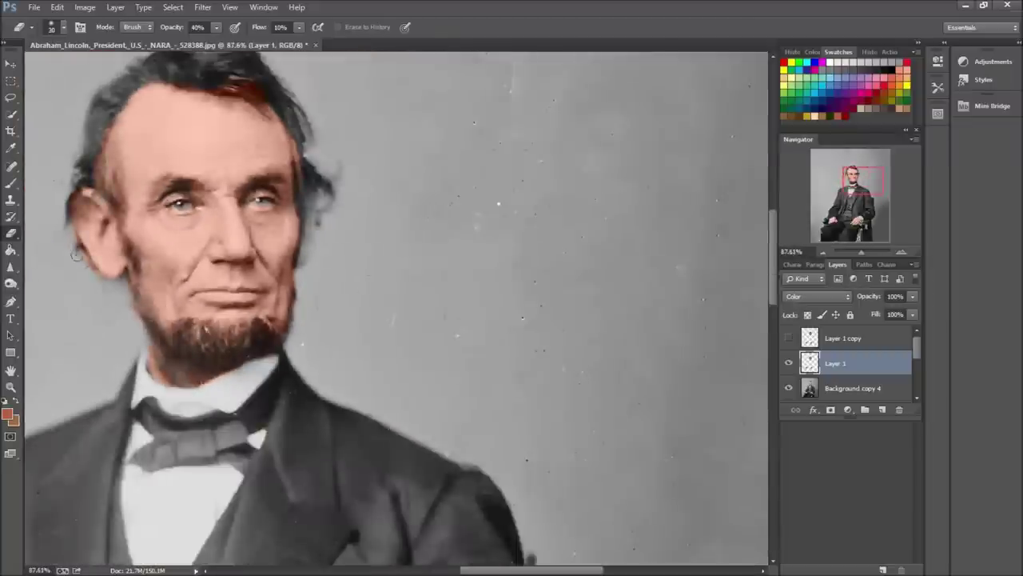
pyautogui.scroll(3, 243, 54)
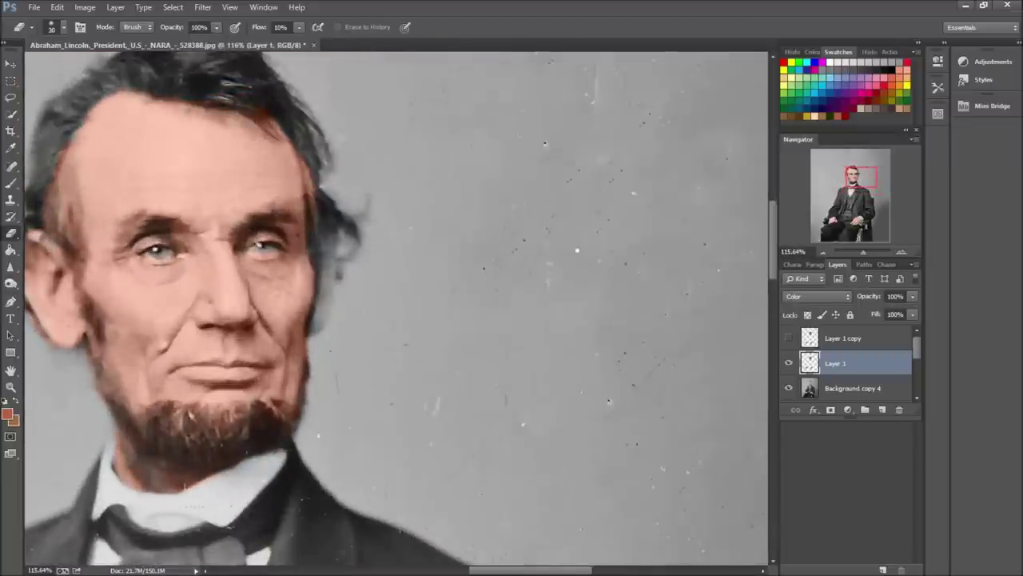
pyautogui.scroll(-3, 336, 271)
pyautogui.scroll(3, 335, 271)
# Step: Set the eraser to size 15 and lower its opacity to 27%
pyautogui.click(56, 26)
pyautogui.click(240, 26)
pyautogui.moveTo(216, 27); pyautogui.dragTo(207, 39)
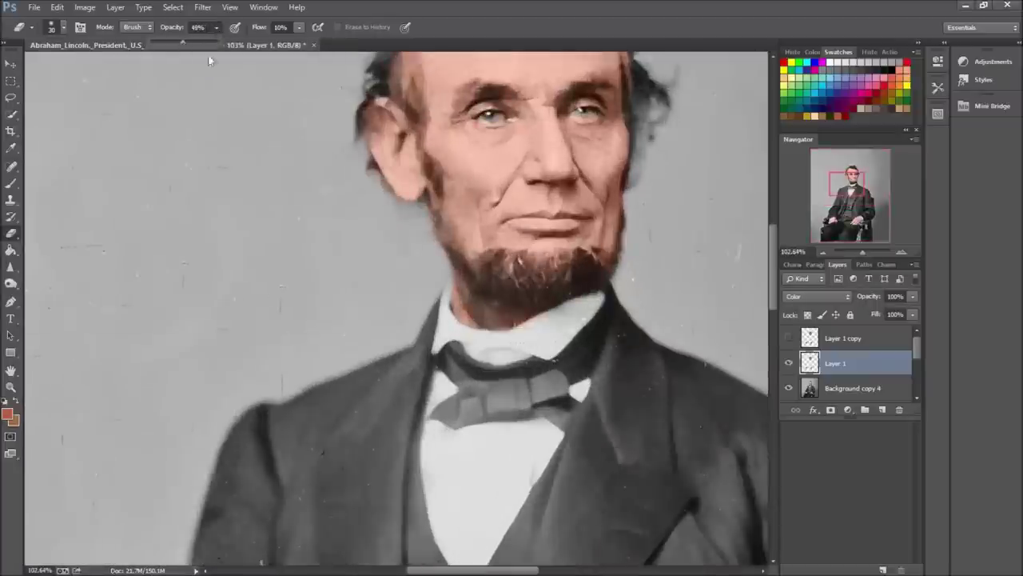
pyautogui.scroll(-3, 480, 160)
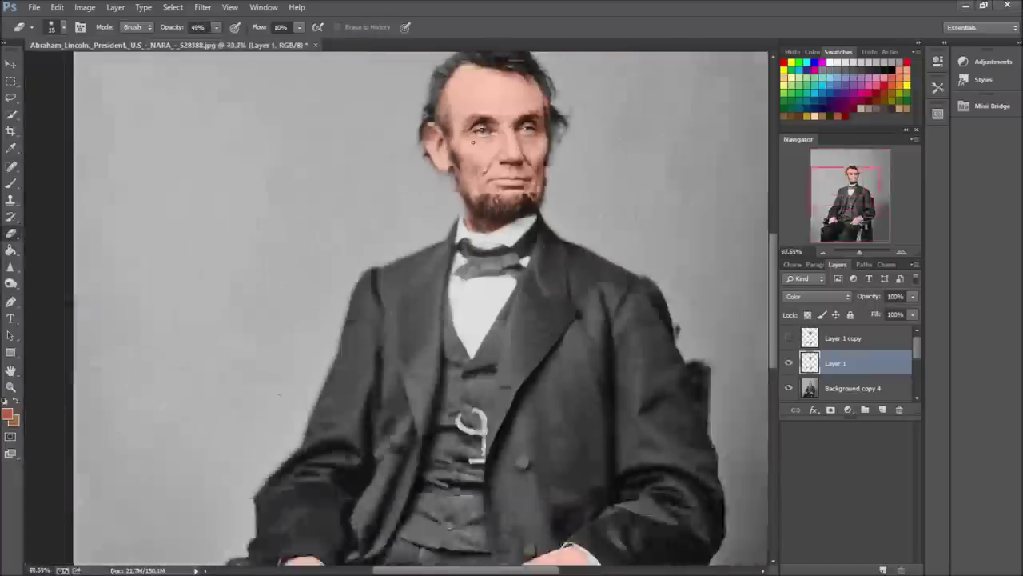
pyautogui.scroll(1, 480, 160)
pyautogui.moveTo(216, 26); pyautogui.dragTo(202, 40)
pyautogui.scroll(2, 480, 160)
# Step: Toggle the colour layer off and on to compare against the original
pyautogui.click(789, 363)
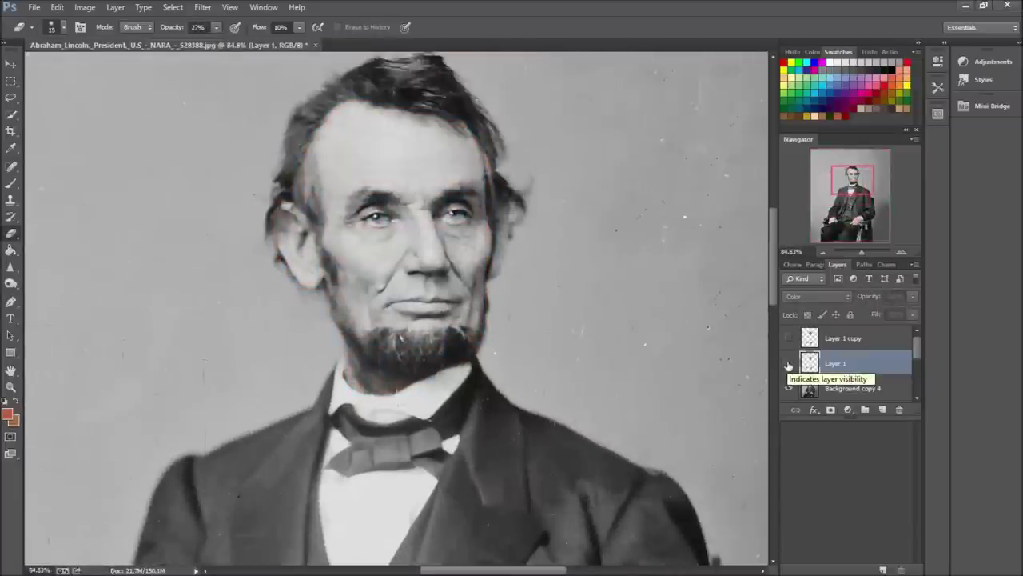
pyautogui.click(789, 363)
pyautogui.scroll(2, 480, 160)
pyautogui.scroll(-2, 415, 168)
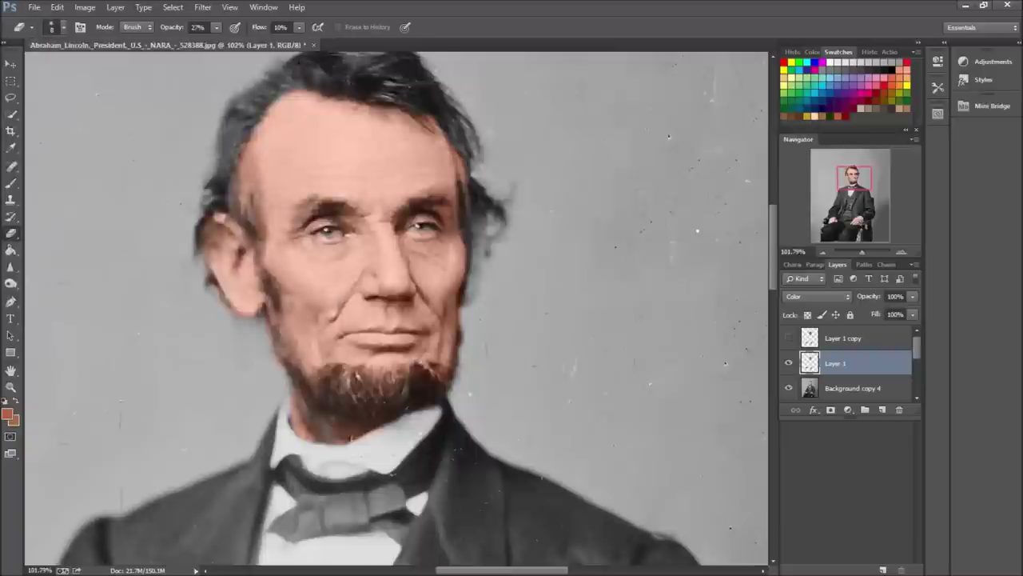
pyautogui.scroll(4, 352, 291)
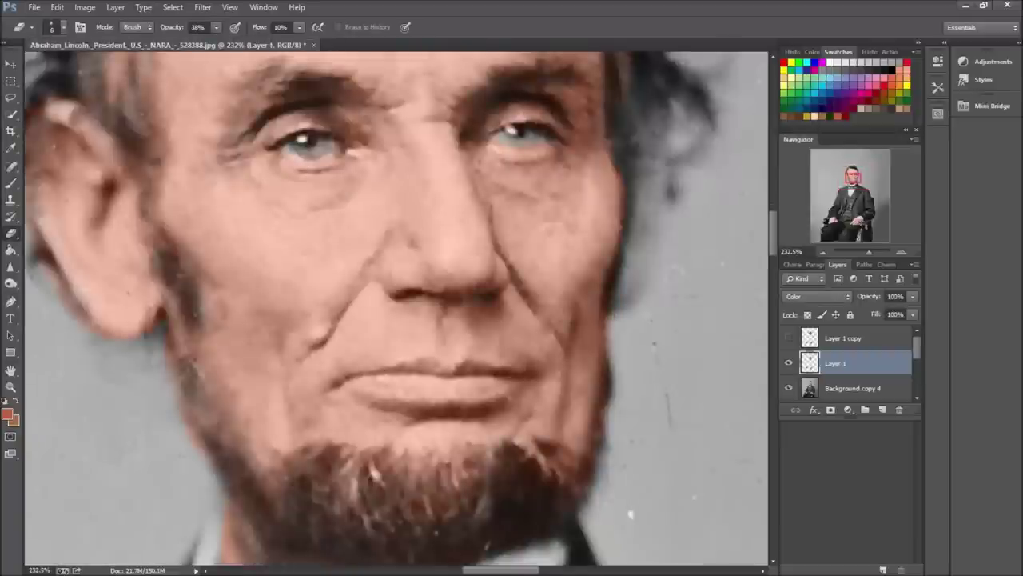
pyautogui.scroll(-2, 54, 280)
# Step: Enlarge the eraser to size 30 at 31% opacity and keep cleaning colour around the eyes
pyautogui.click(64, 27)
pyautogui.press('Return')
pyautogui.scroll(5, 120, 212)
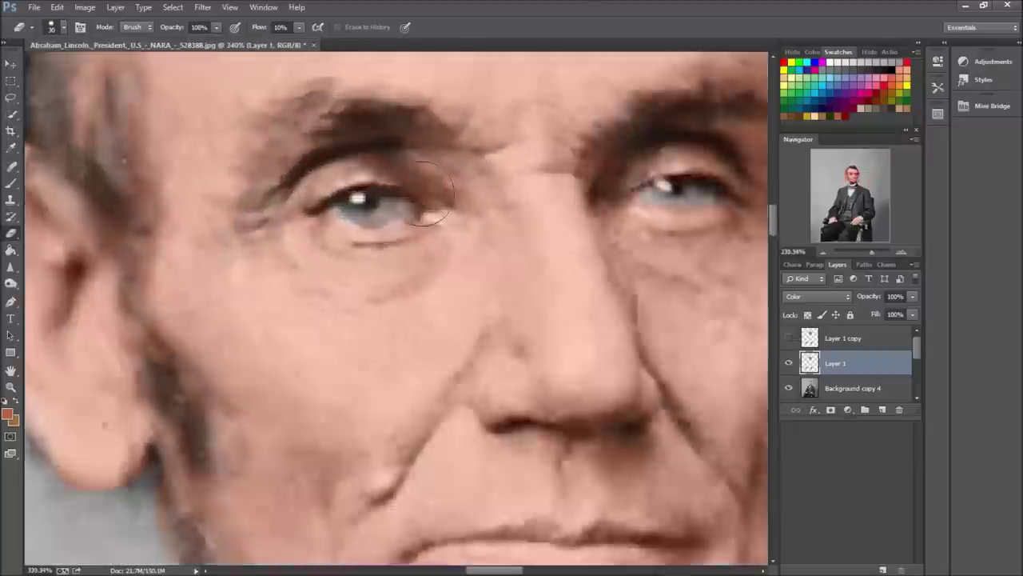
pyautogui.scroll(1, 119, 212)
pyautogui.scroll(-1, 396, 308)
pyautogui.press(']')
pyautogui.press(']')
pyautogui.press(']')
pyautogui.press('3')
pyautogui.press('1')
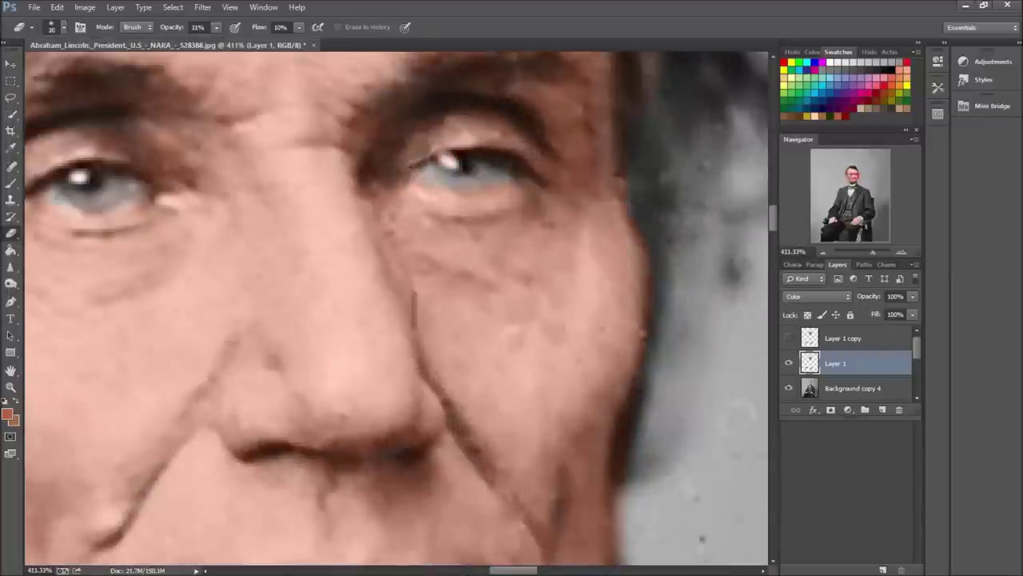
pyautogui.scroll(-10, 612, 147)
pyautogui.scroll(-3, 516, 508)
pyautogui.scroll(4, 516, 508)
pyautogui.scroll(-6, 516, 507)
pyautogui.scroll(9, 515, 508)
# Step: Clone-stamp and spot-heal dust specks around the beard and collar on Background copy 4
pyautogui.hotkey('alt', '[')
pyautogui.press('s')
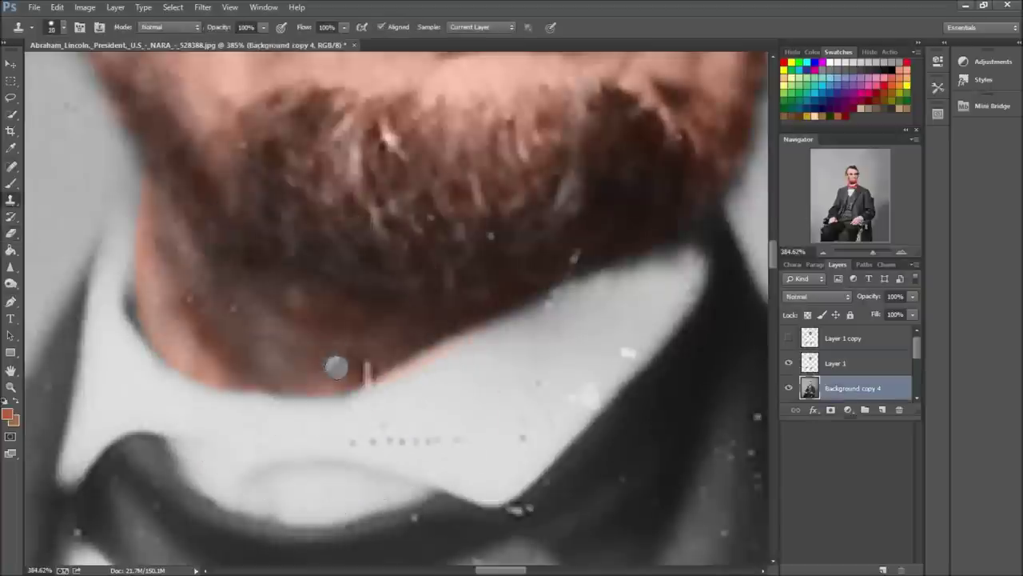
pyautogui.scroll(-2, 329, 268)
pyautogui.press('j')
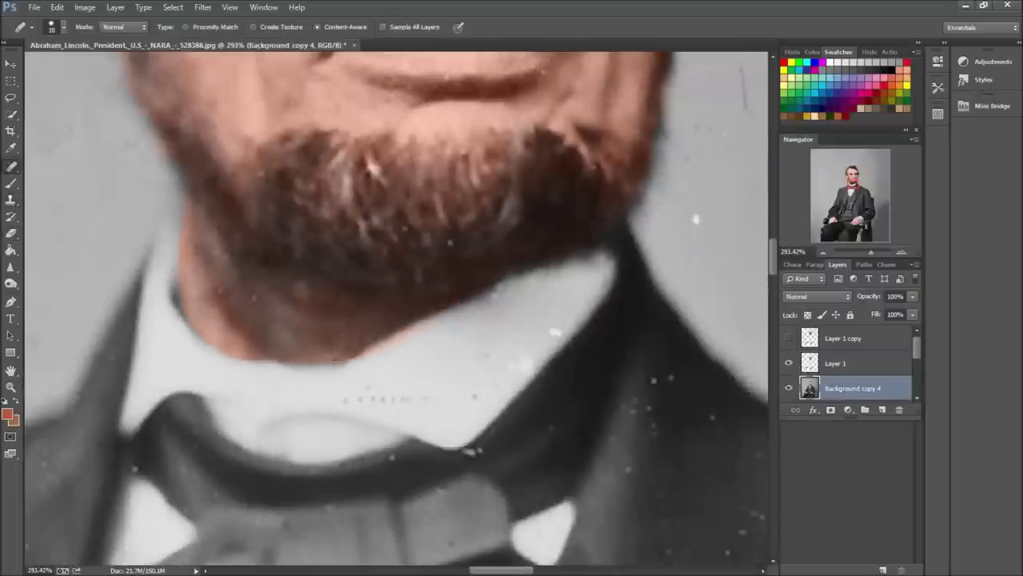
pyautogui.scroll(-4, 384, 319)
# Step: Paint Lincoln's beard brown on Layer 1
pyautogui.hotkey('alt', ']')
pyautogui.press('b')
pyautogui.scroll(2, 384, 320)
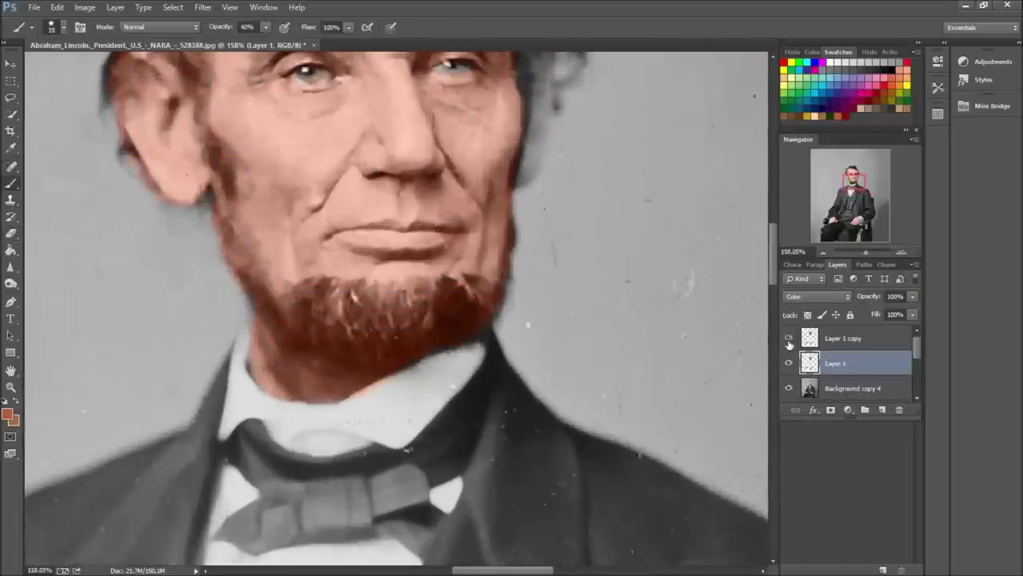
pyautogui.scroll(-3, 384, 320)
pyautogui.scroll(-2, 384, 319)
pyautogui.scroll(3, 160, 197)
# Step: Add a new empty Layer 2 above Layer 1 for hair toning
pyautogui.hotkey('ctrl', 'shift', 'n')
pyautogui.press('Return')
pyautogui.scroll(2, 452, 451)
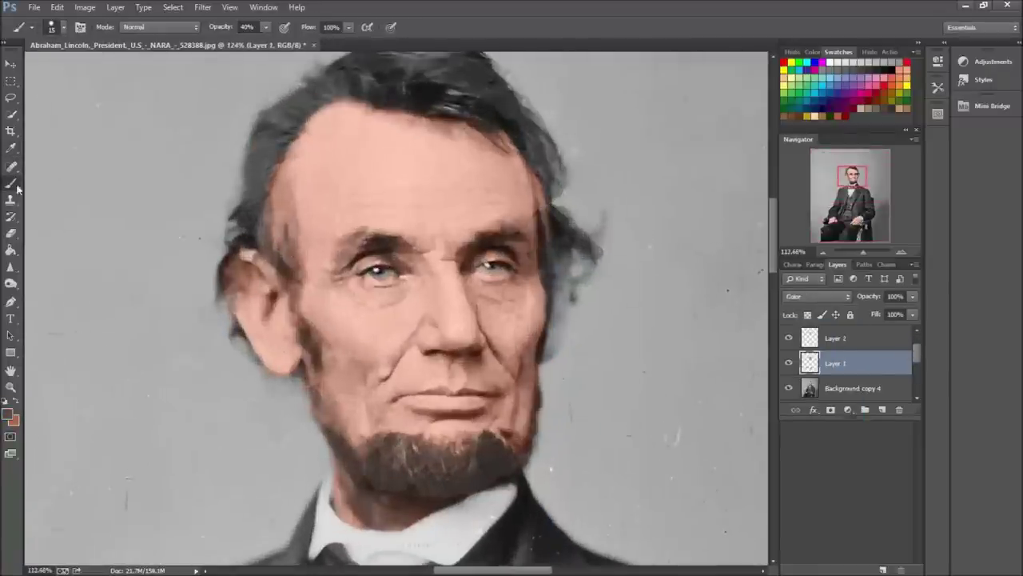
# Step: Select the new Layer 2 and pick a blend mode for it
pyautogui.click(817, 295)
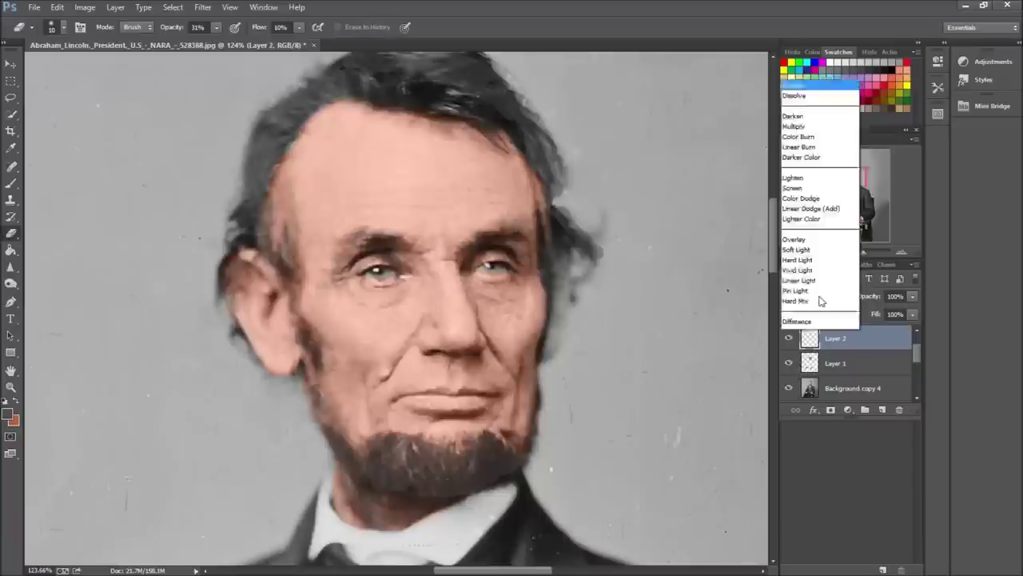
pyautogui.click(836, 338)
pyautogui.click(817, 296)
pyautogui.click(808, 296)
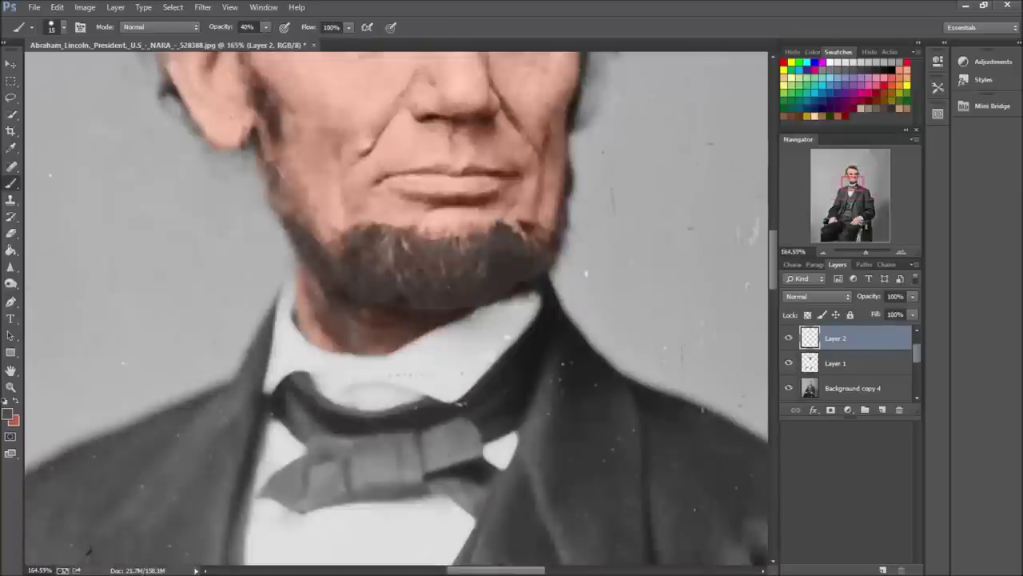
# Step: Brush grey across the beard and top of the hair, then blend Layer 2 as Soft Light
pyautogui.moveTo(380, 236); pyautogui.dragTo(444, 252)
pyautogui.moveTo(351, 256)
pyautogui.mouseDown()
pyautogui.moveTo(456, 296)
pyautogui.moveTo(344, 240)
pyautogui.moveTo(448, 316)
pyautogui.mouseUp()
pyautogui.moveTo(463, 239); pyautogui.dragTo(560, 256)
pyautogui.scroll(-3, 799, 181)
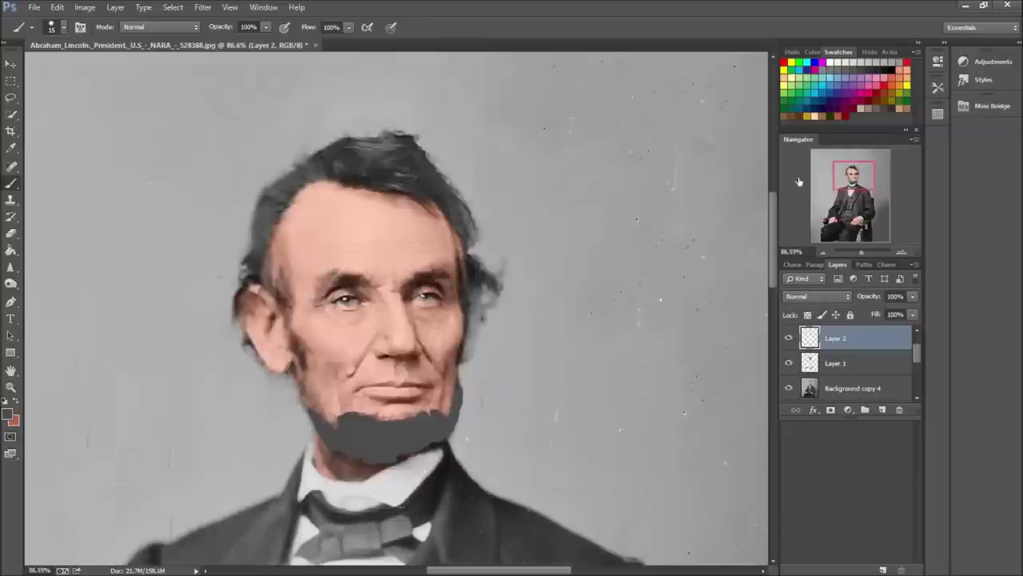
pyautogui.moveTo(315, 172); pyautogui.dragTo(440, 196)
pyautogui.click(817, 296)
pyautogui.click(808, 168)
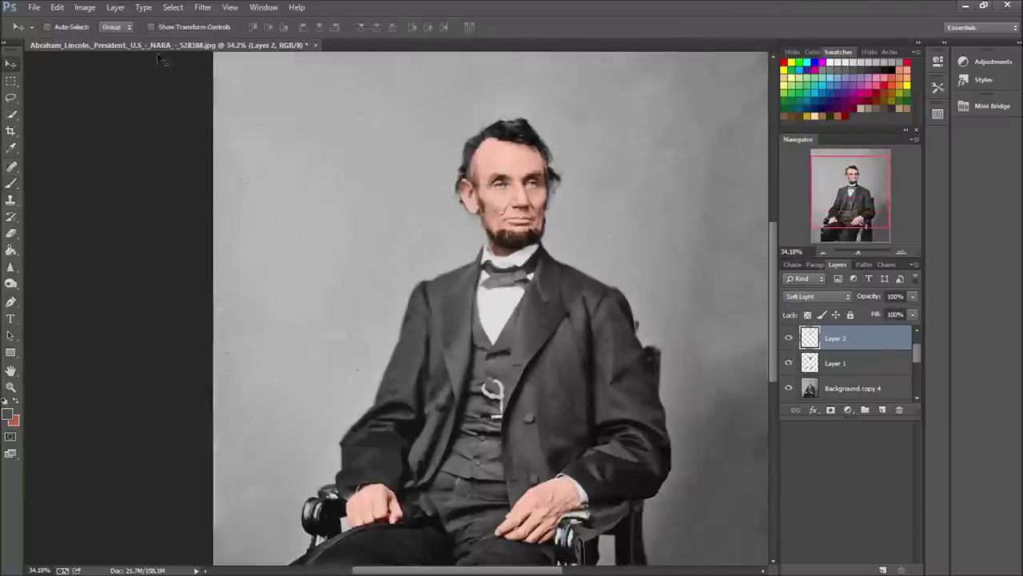
# Step: Save the portrait as President.psd and check the brush size and hardness
pyautogui.hotkey('ctrl', 'shift', 's')
pyautogui.write('Presde')
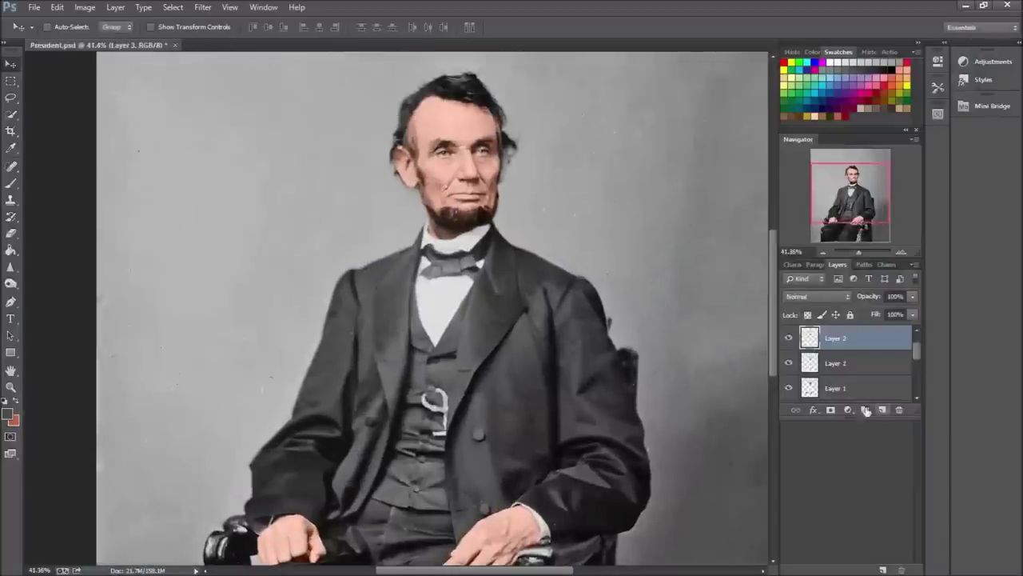
pyautogui.click(10, 184)
pyautogui.rightClick(498, 292)
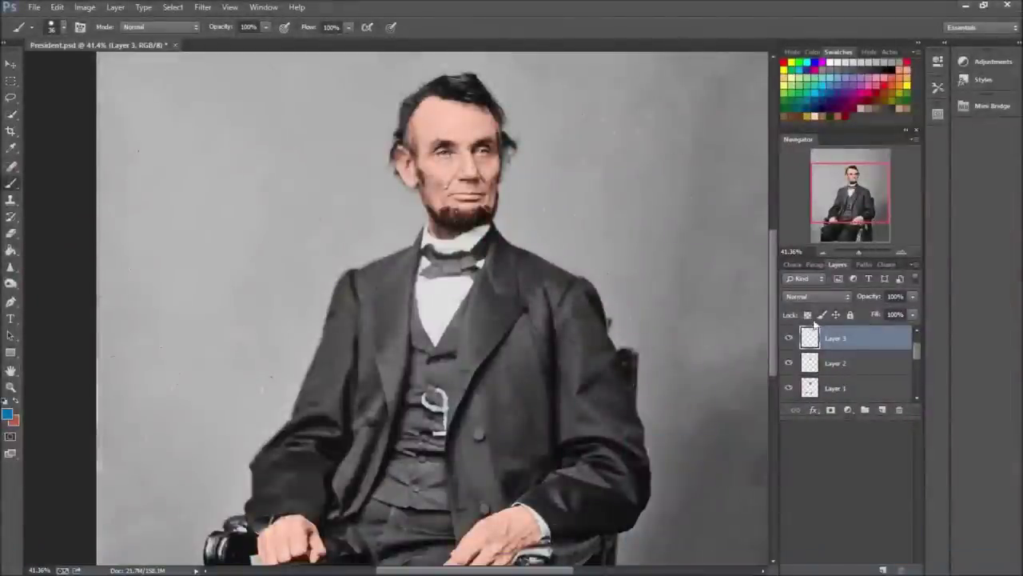
# Step: Quick-select Lincoln's jacket outline on the photo layer, zoomed out to fit the whole figure
pyautogui.click(818, 296)
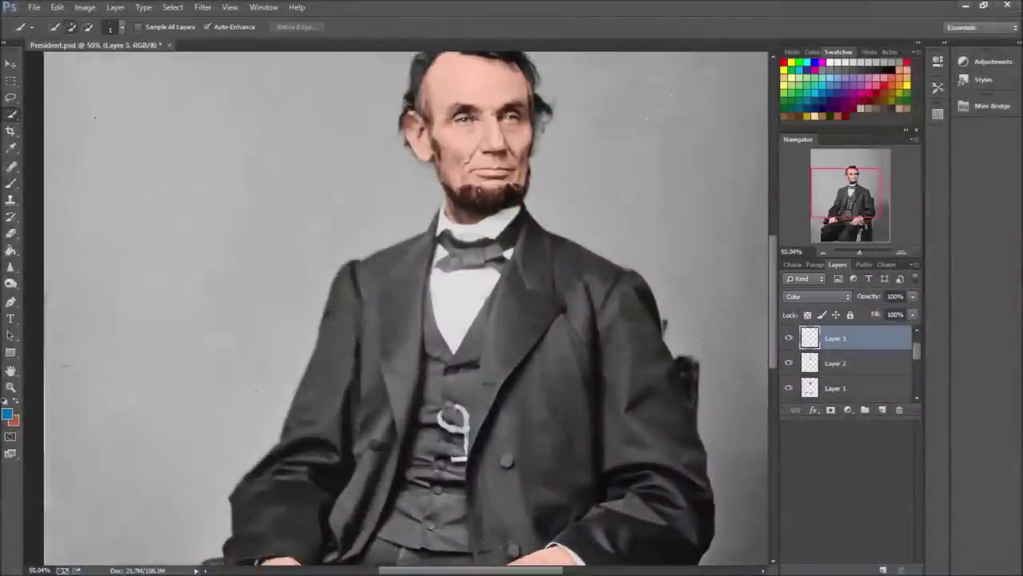
pyautogui.click(848, 388)
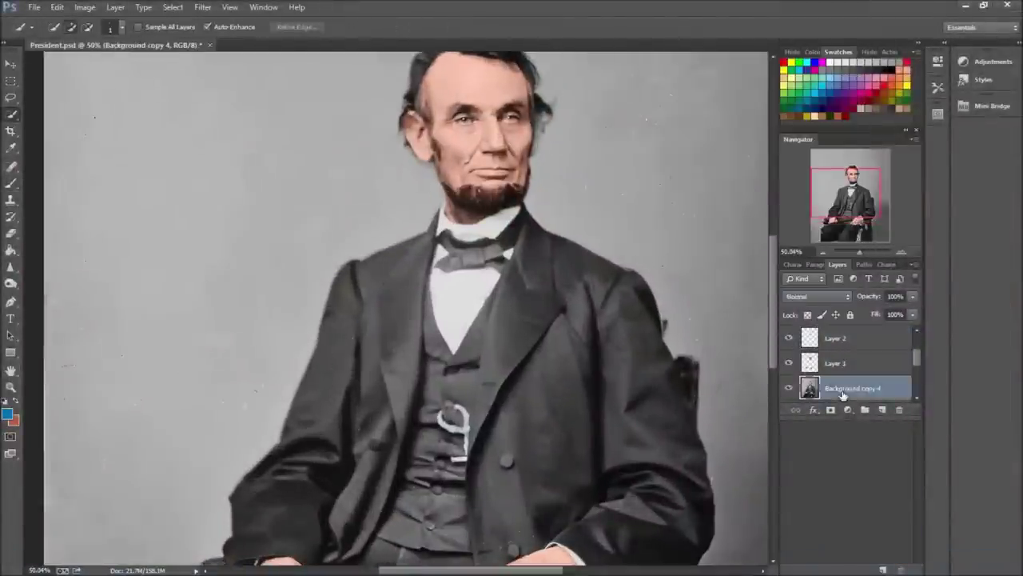
pyautogui.moveTo(448, 447); pyautogui.dragTo(560, 320)
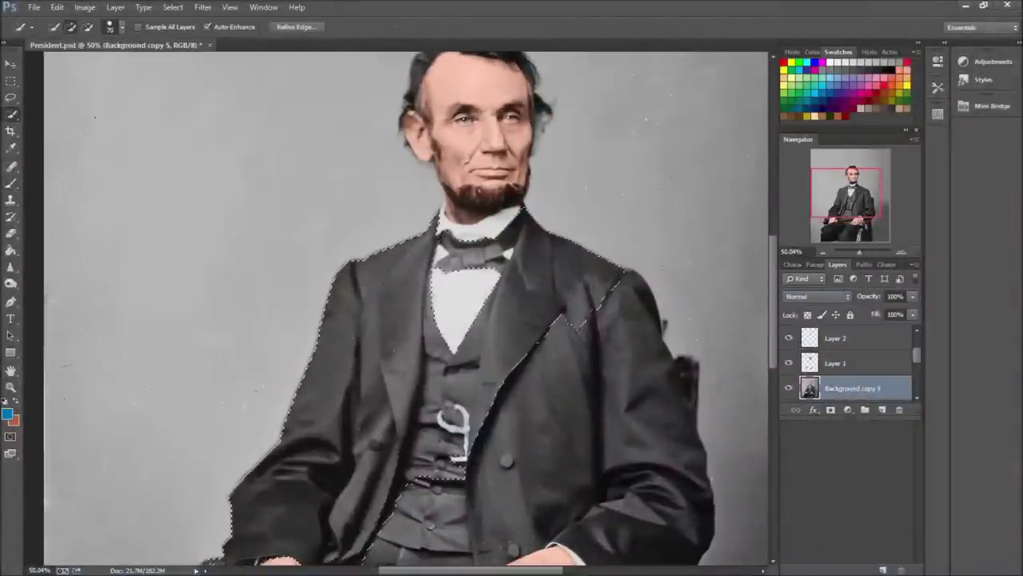
pyautogui.scroll(3, 610, 358)
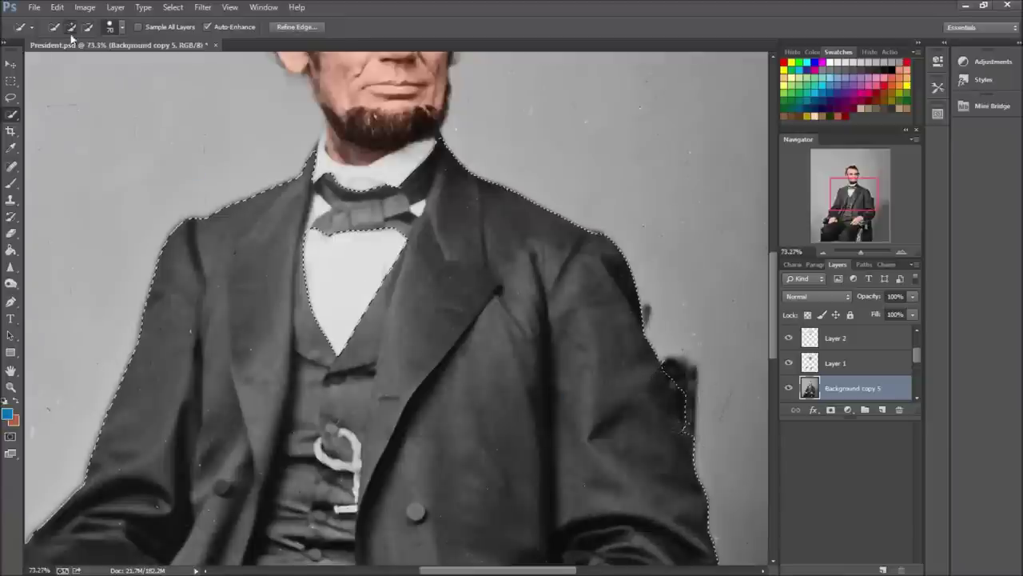
pyautogui.scroll(-5, 396, 311)
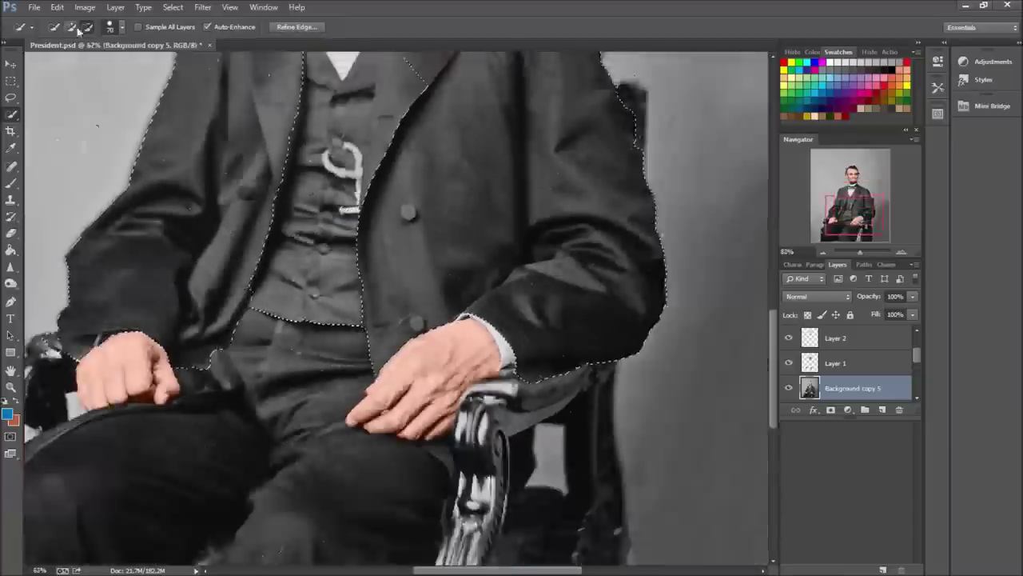
pyautogui.scroll(5, 396, 312)
pyautogui.scroll(-3, 395, 312)
pyautogui.scroll(3, 448, 359)
pyautogui.scroll(-4, 448, 394)
pyautogui.scroll(-5, 133, 101)
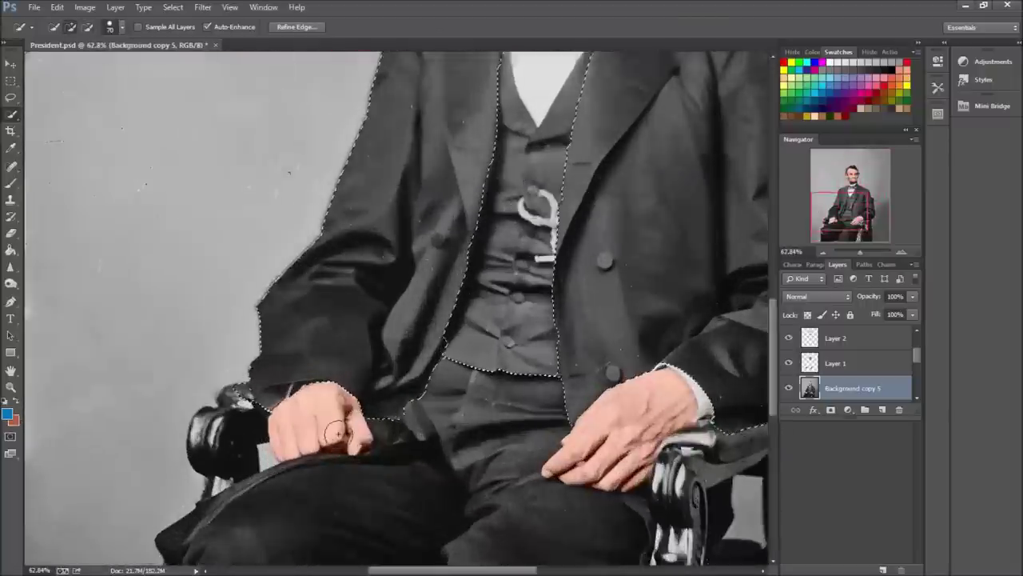
pyautogui.scroll(2, 236, 100)
pyautogui.hotkey('ctrl', '-')
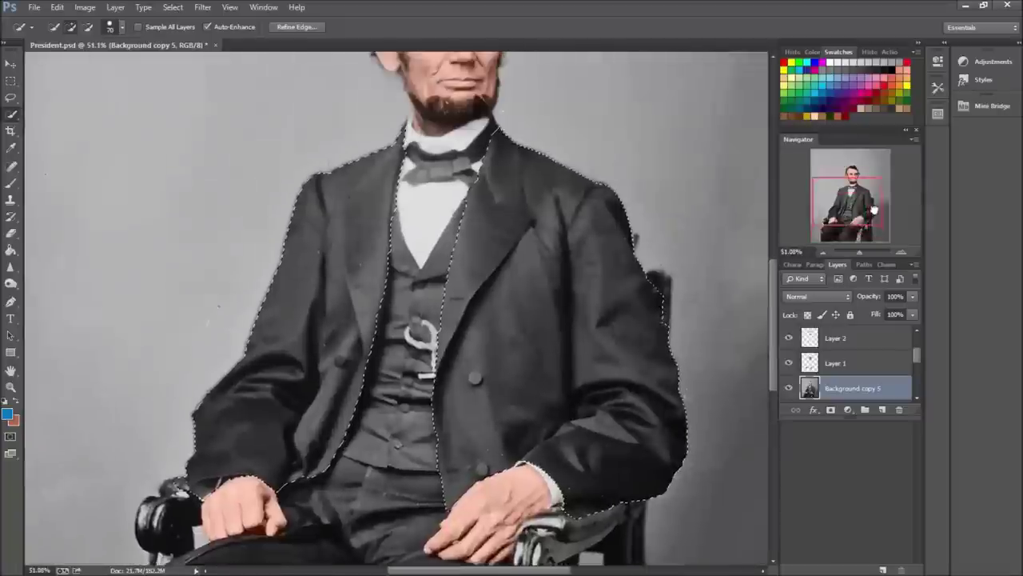
pyautogui.hotkey('ctrl', '-')
pyautogui.click(87, 9)
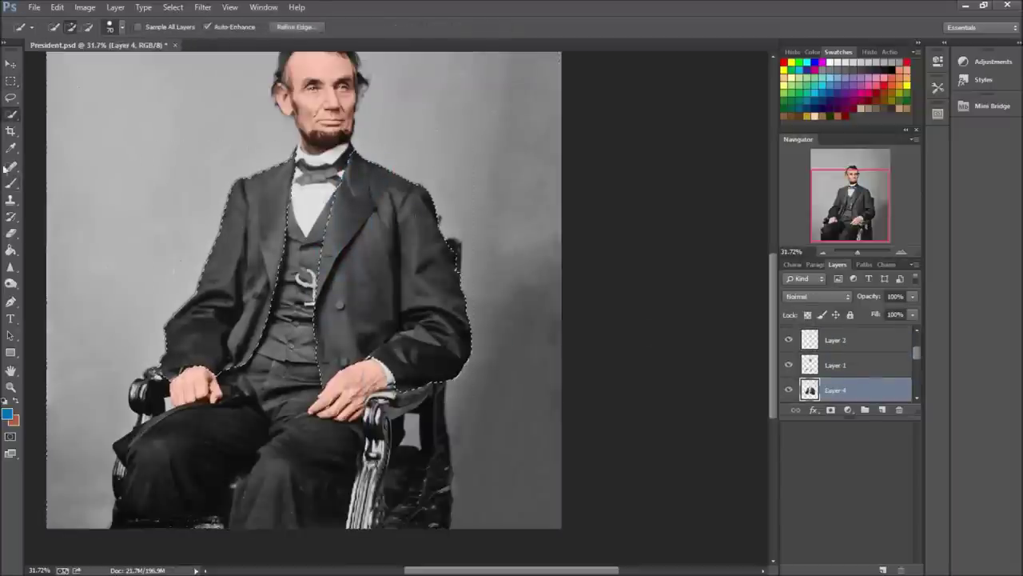
# Step: Fill the jacket selection with blue, then lower its saturation and lightness in Hue/Saturation
pyautogui.click(11, 167)
pyautogui.moveTo(240, 184); pyautogui.dragTo(192, 352)
pyautogui.moveTo(343, 176); pyautogui.dragTo(400, 319)
pyautogui.moveTo(415, 208); pyautogui.dragTo(455, 368)
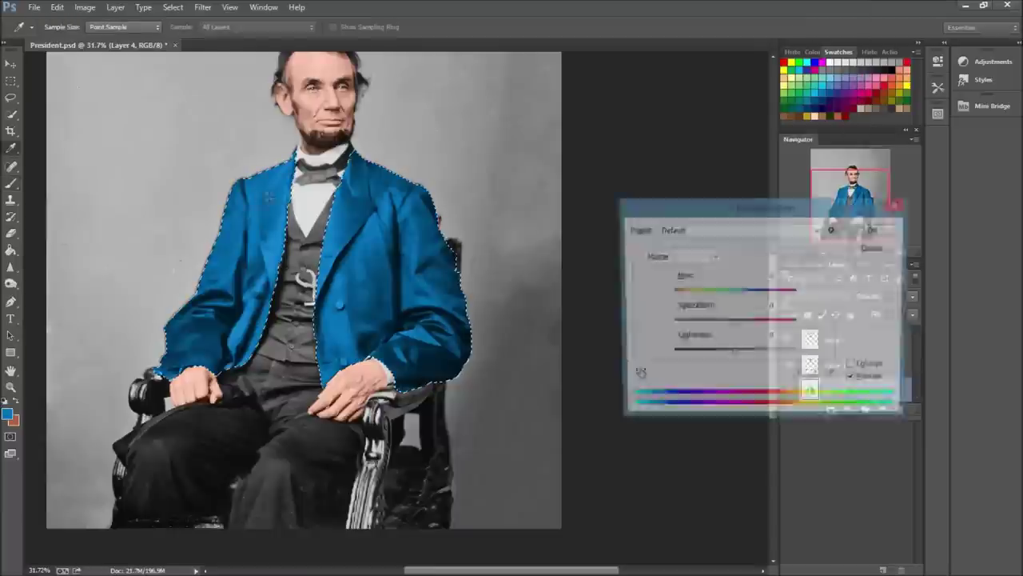
pyautogui.moveTo(734, 323); pyautogui.dragTo(703, 322)
pyautogui.moveTo(734, 352); pyautogui.dragTo(725, 352)
pyautogui.click(873, 230)
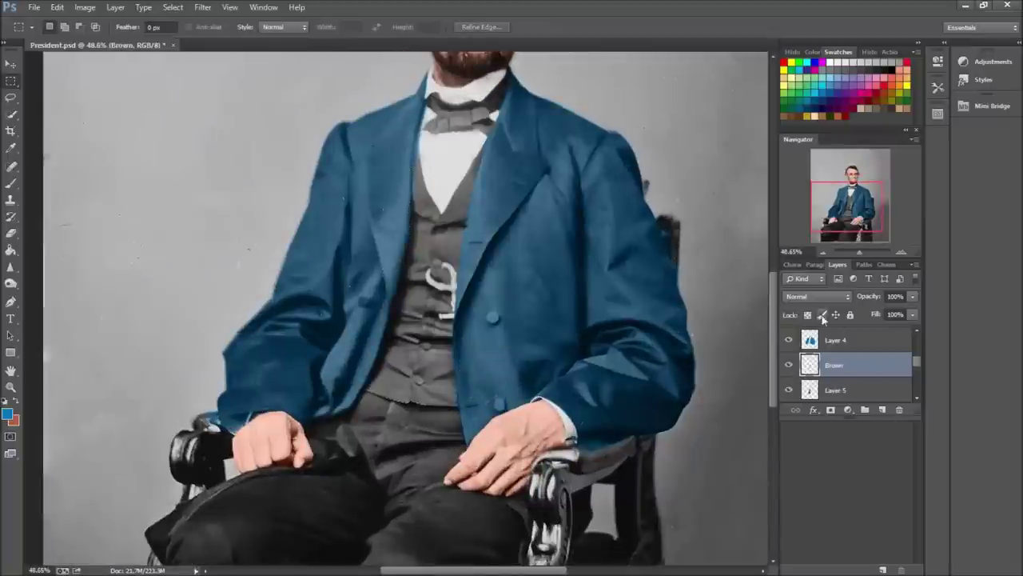
# Step: Paint the vest brown, excluding the shirt area, with Layer 5 set to Color blending
pyautogui.press('b')
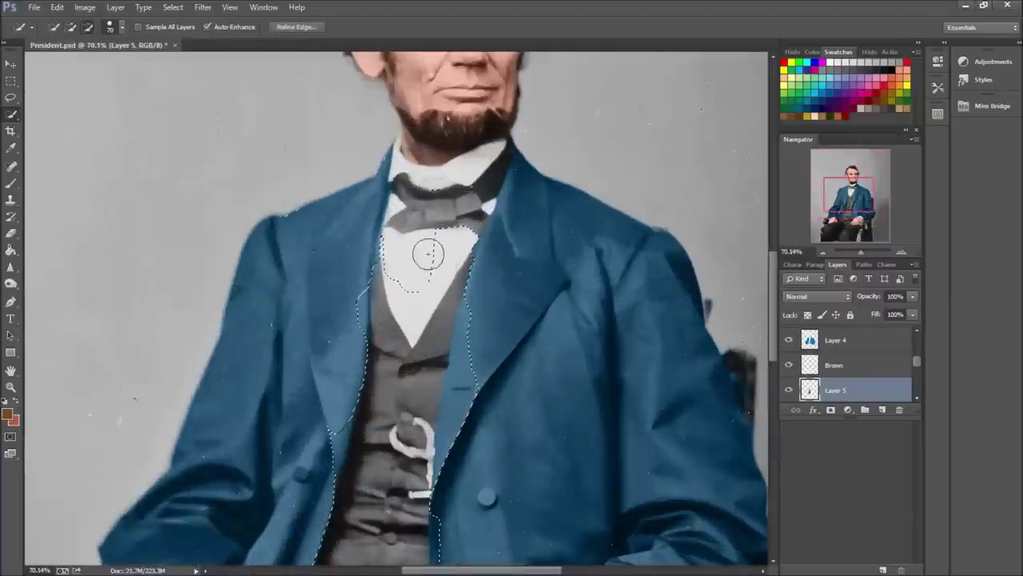
pyautogui.moveTo(422, 258); pyautogui.dragTo(415, 299)
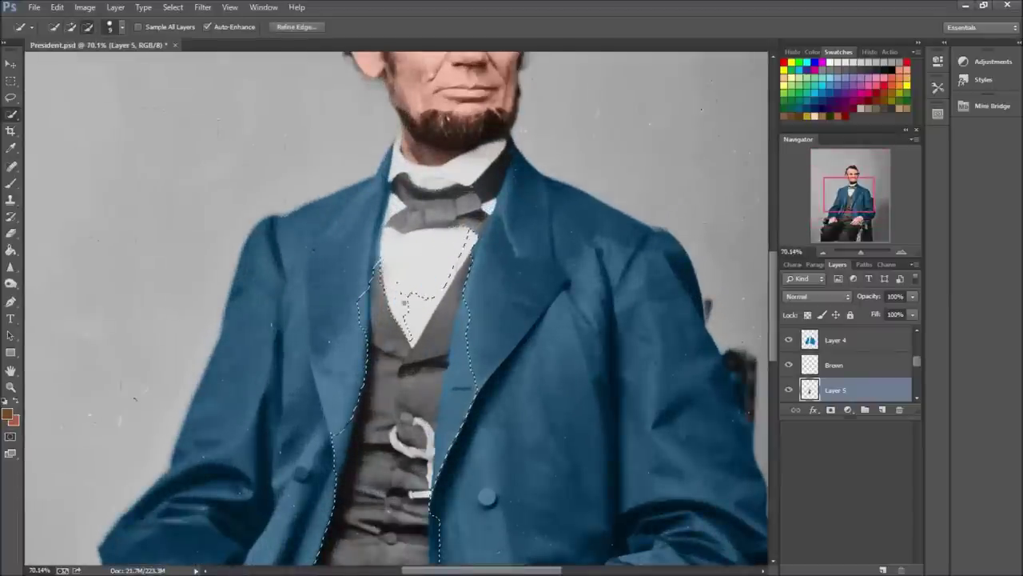
pyautogui.scroll(3, 461, 260)
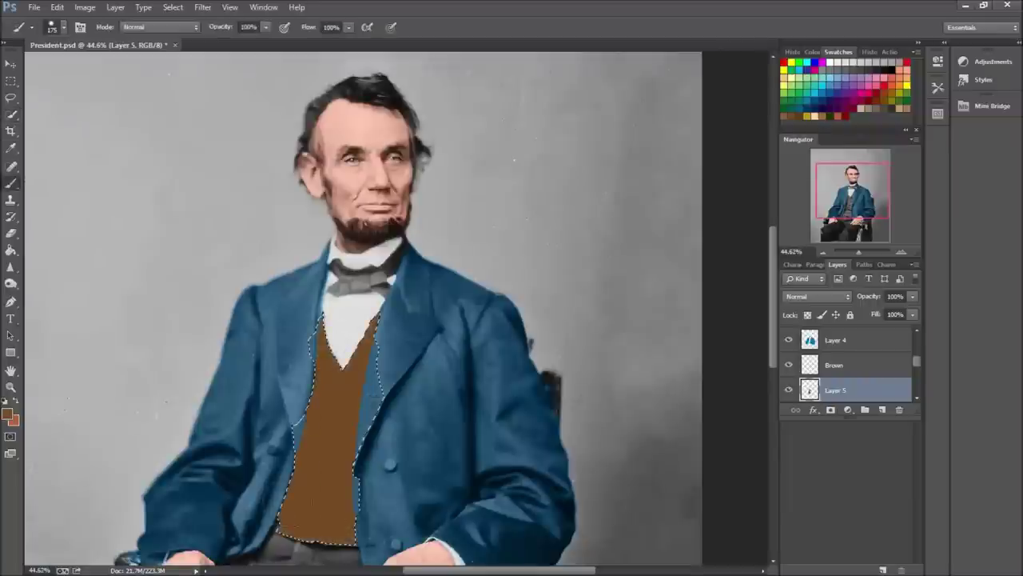
pyautogui.click(817, 296)
pyautogui.click(808, 312)
pyautogui.hotkey('ctrl', 'd')
# Step: Mute and darken the brown vest with a Hue/Saturation adjustment
pyautogui.hotkey('ctrl', 'u')
pyautogui.moveTo(731, 324); pyautogui.dragTo(704, 324)
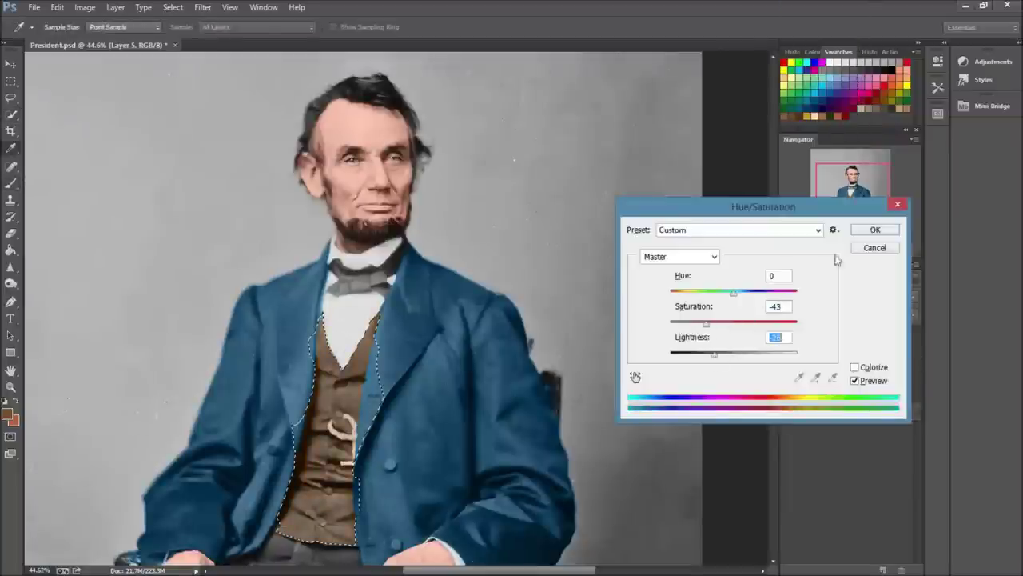
pyautogui.click(874, 229)
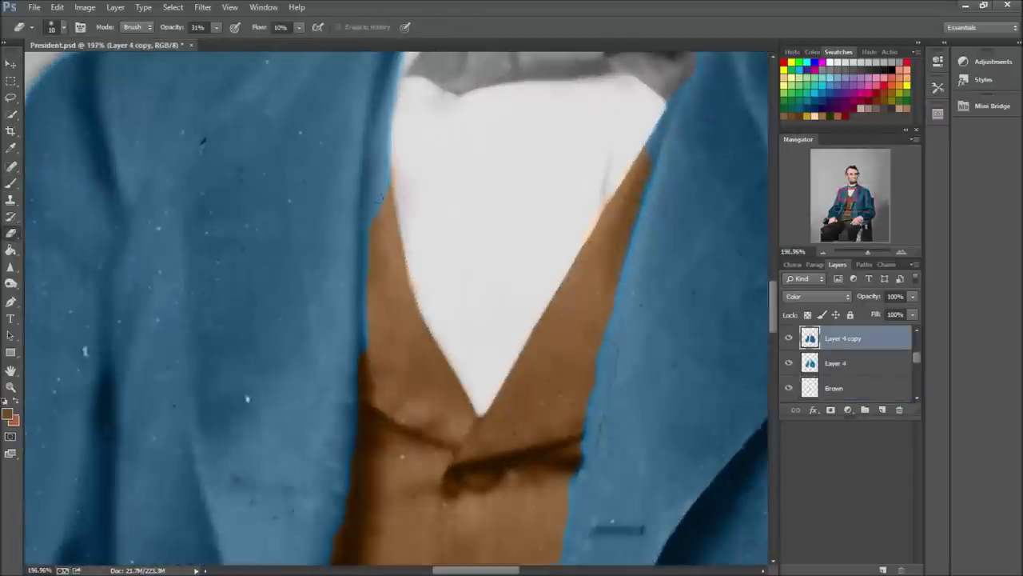
# Step: Erase stray brown off the shirt front on Layer 5 with a size-35 eraser at 100% opacity
pyautogui.click(64, 28)
pyautogui.press('Return')
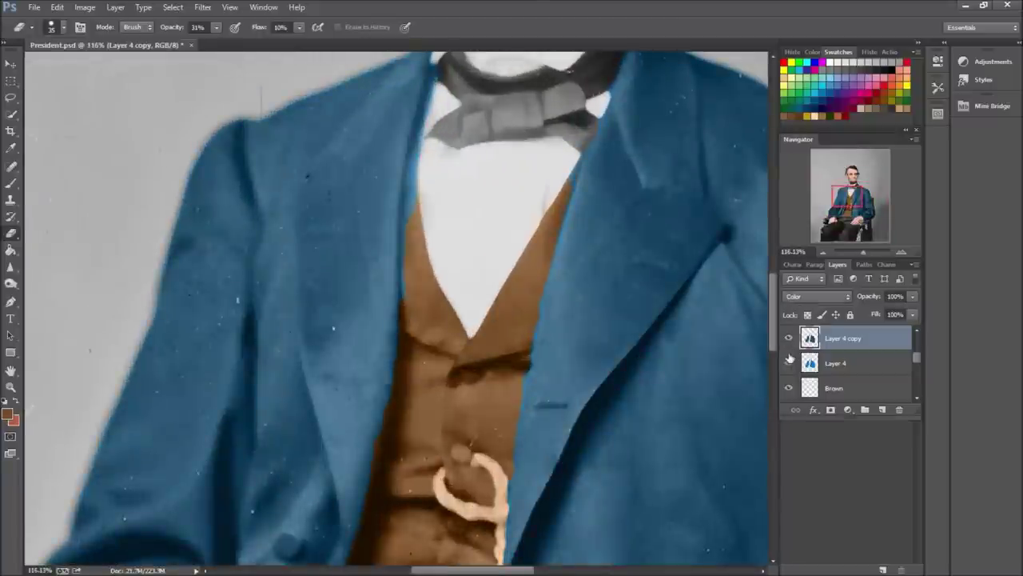
pyautogui.click(790, 360)
pyautogui.moveTo(216, 27); pyautogui.dragTo(267, 46)
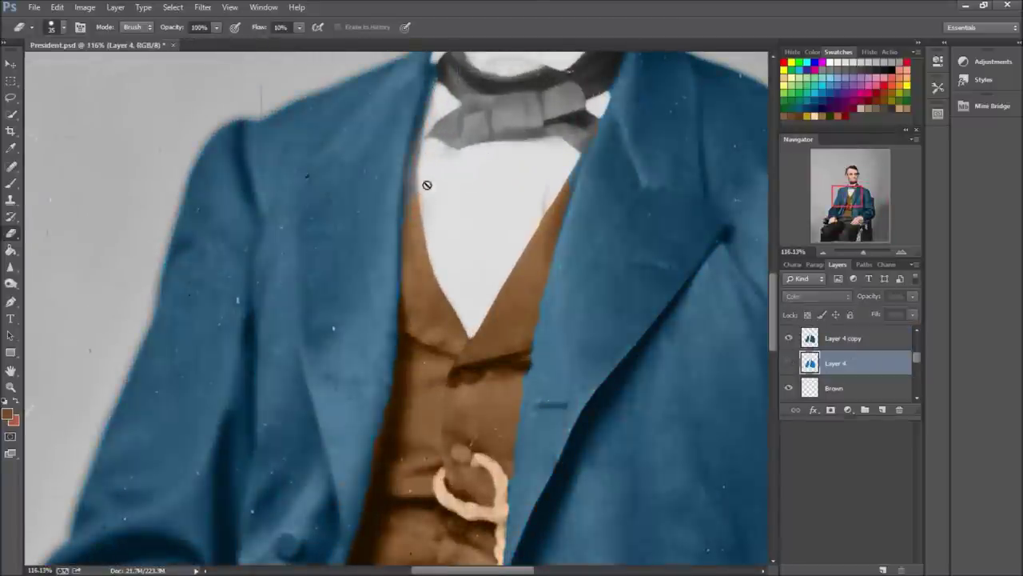
pyautogui.click(835, 363)
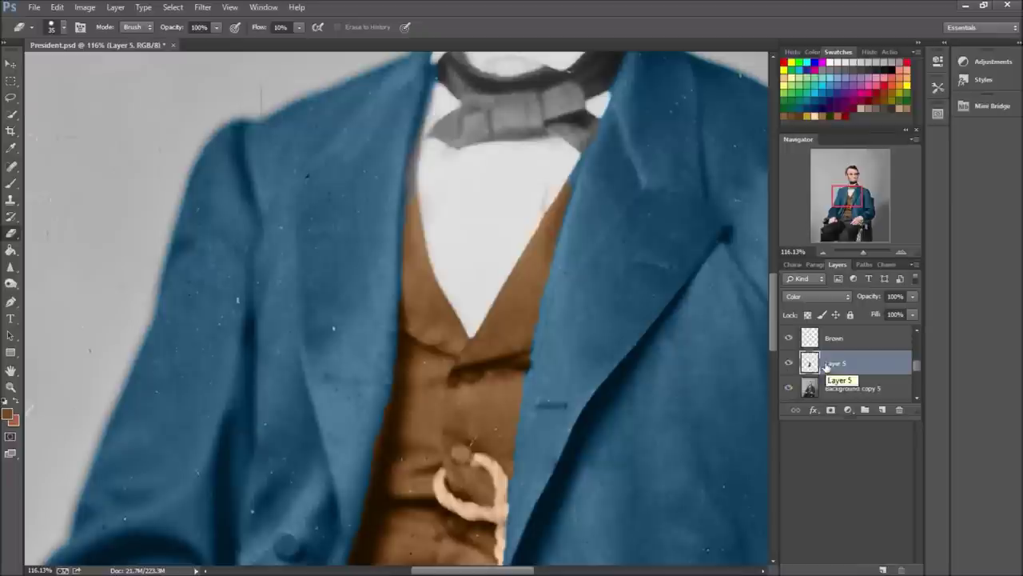
pyautogui.scroll(2, 491, 183)
pyautogui.moveTo(491, 183)
pyautogui.mouseDown()
pyautogui.moveTo(507, 171)
pyautogui.moveTo(464, 94)
pyautogui.mouseUp()
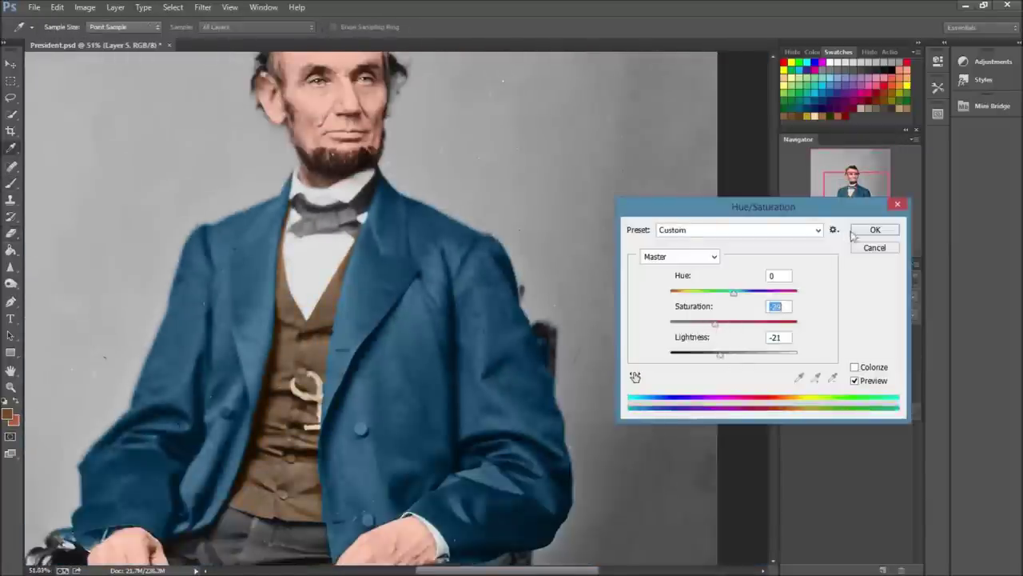
# Step: Name the new bow-tie colour layer 'Red'
pyautogui.write('ed')
pyautogui.press('Return')
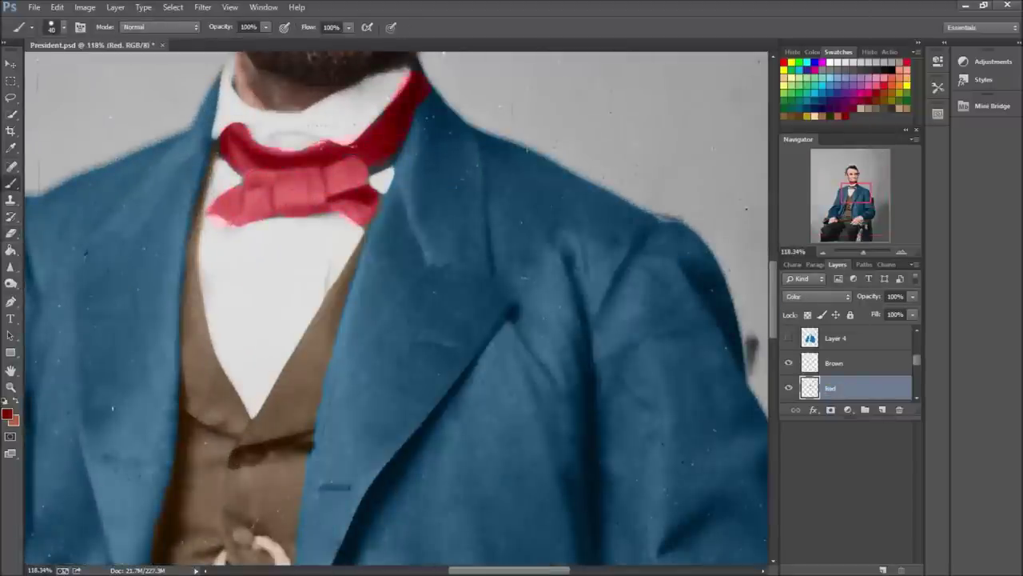
# Step: Erase stray red paint around the bow tie's edges near the collar
pyautogui.press('e')
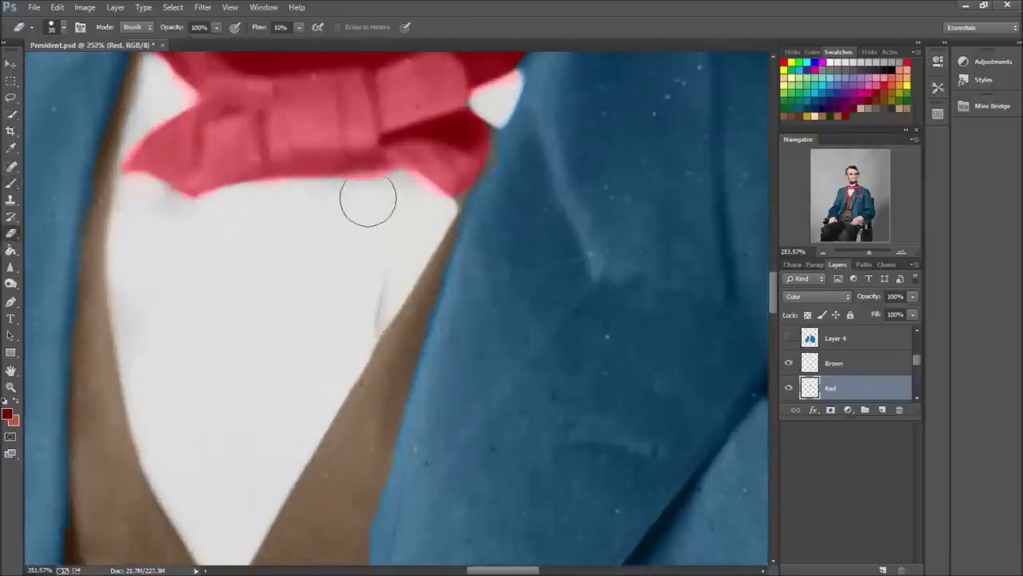
pyautogui.scroll(-2, 496, 106)
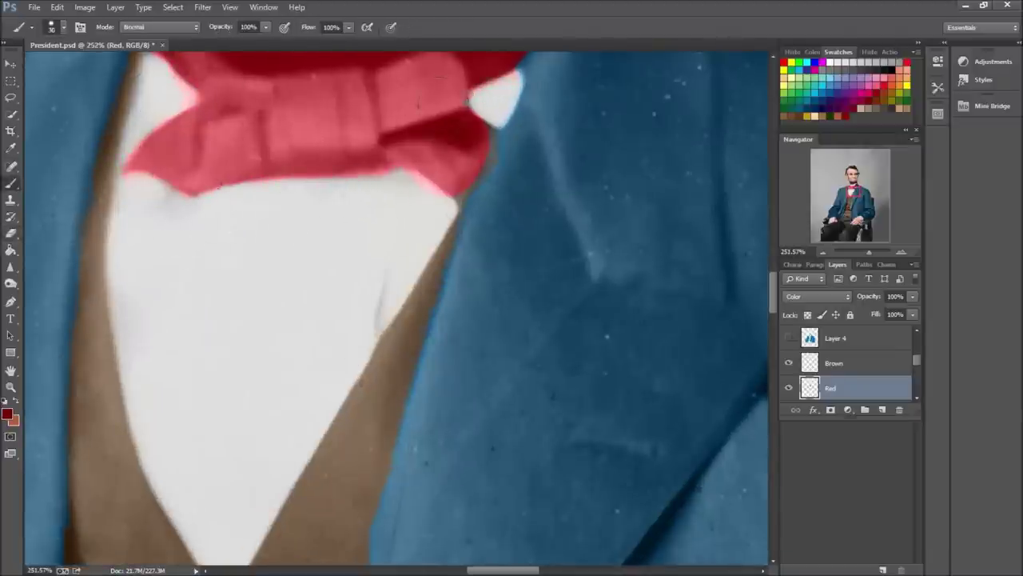
pyautogui.scroll(4, 405, 293)
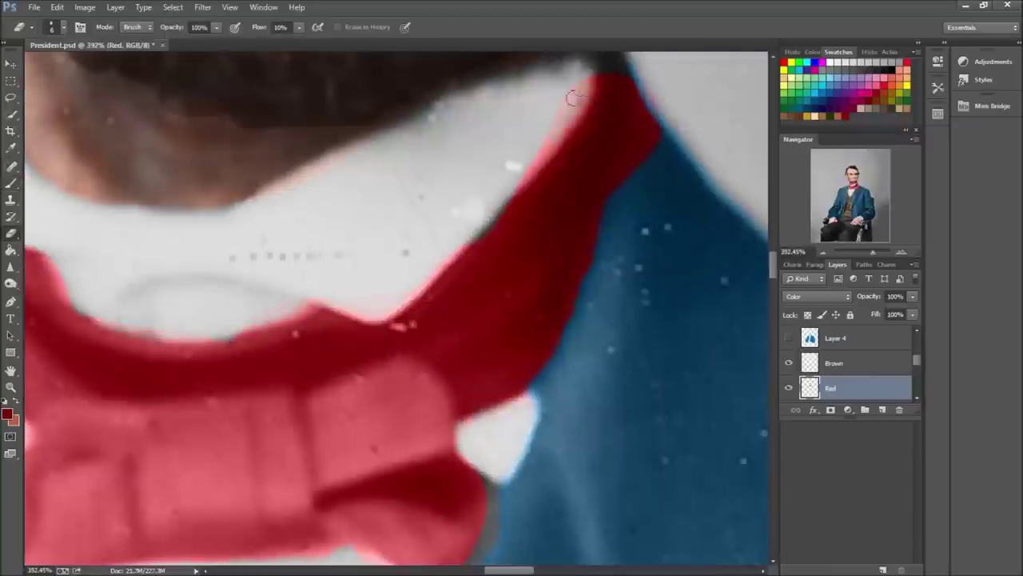
pyautogui.scroll(-2, 351, 207)
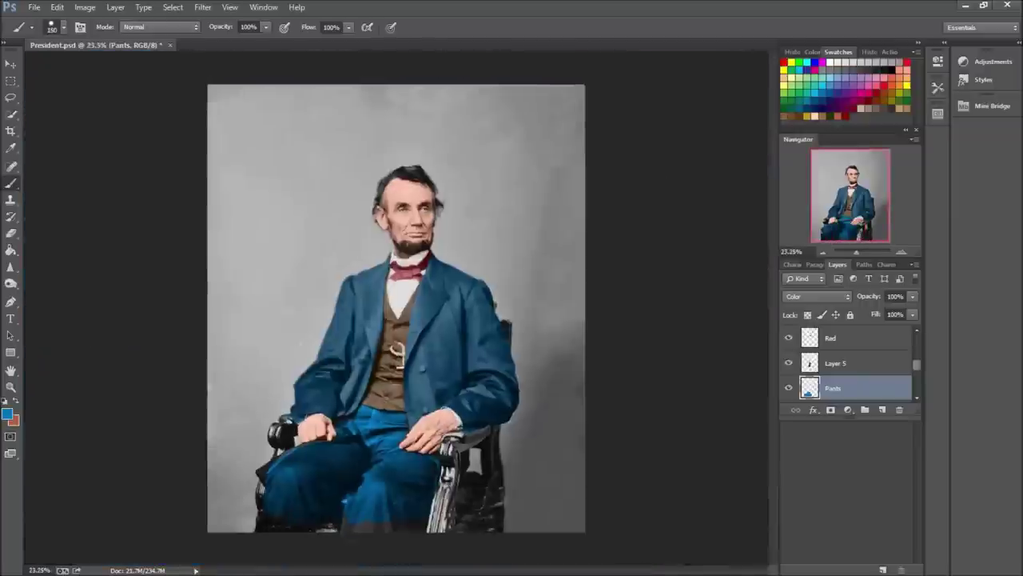
# Step: Clone-stamp and spot-heal blemishes on Background copy 5, then resume painting on Pants
pyautogui.click(11, 200)
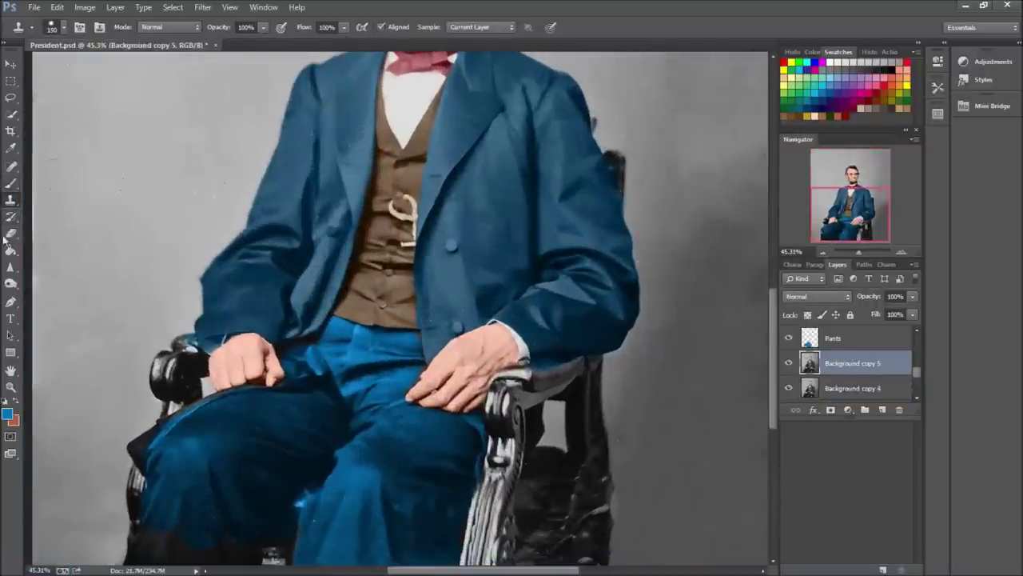
pyautogui.press('j')
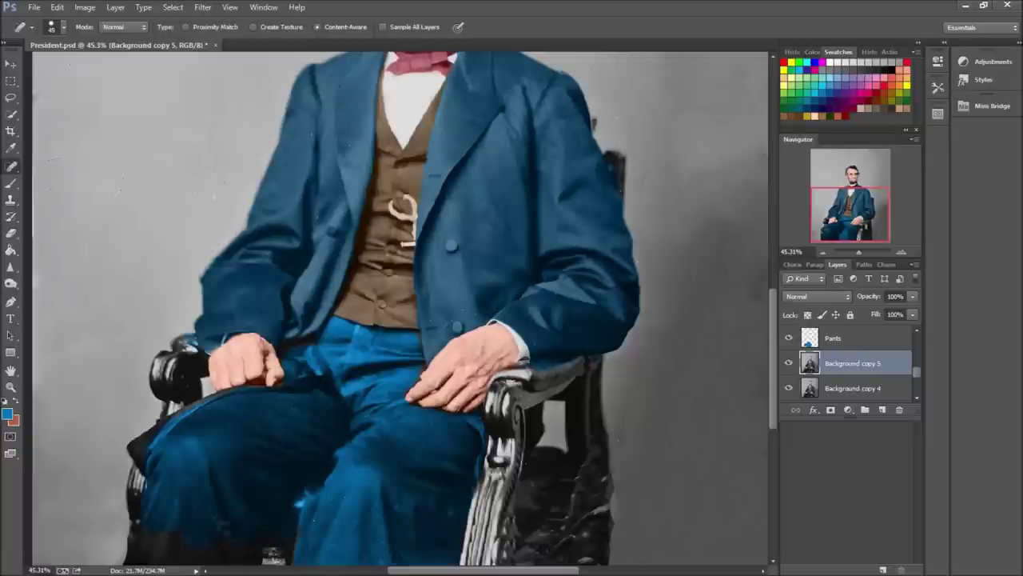
pyautogui.hotkey('alt', ']')
pyautogui.press('b')
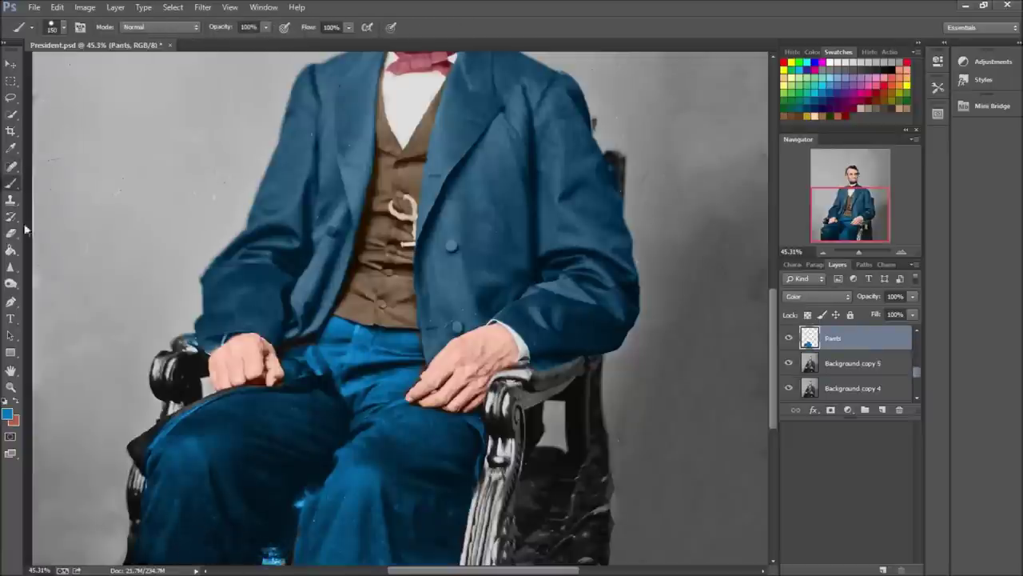
# Step: Retouch more small blemishes, then zoom into the lap and erase excess trouser blue
pyautogui.click(11, 203)
pyautogui.hotkey('alt', '[')
pyautogui.press('j')
pyautogui.press('b')
pyautogui.hotkey('alt', ']')
pyautogui.hotkey('ctrl', '+')
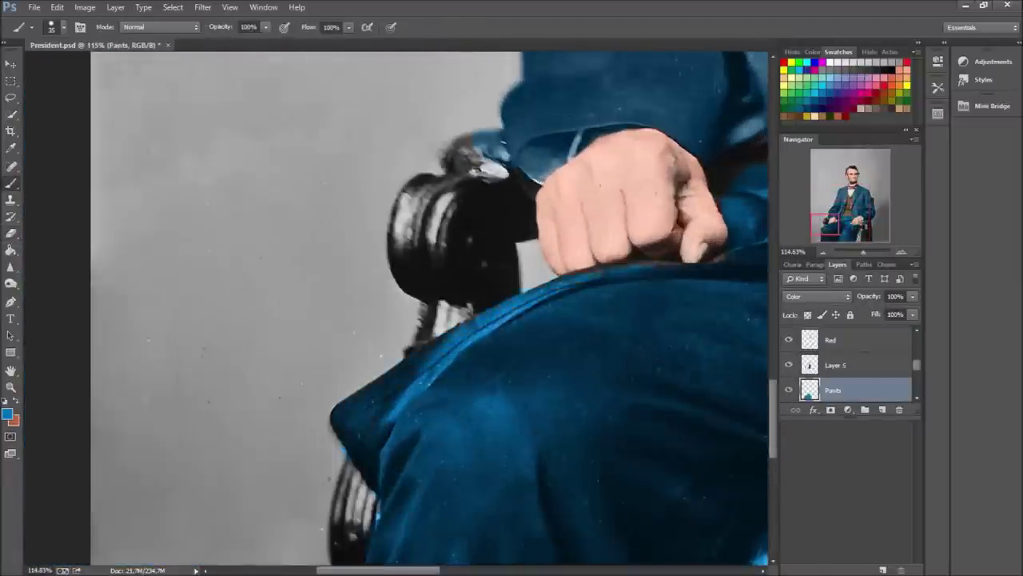
pyautogui.press('e')
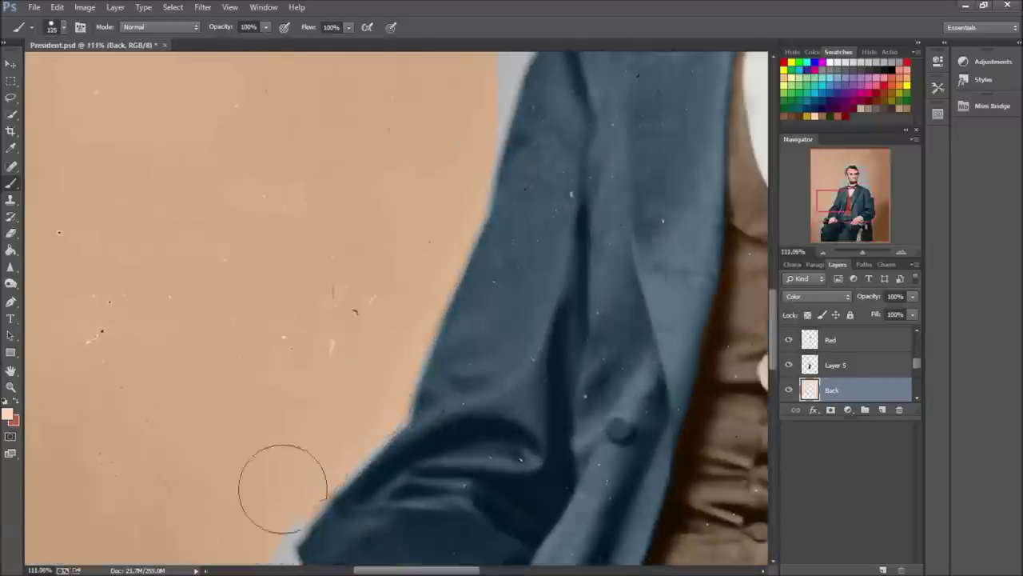
# Step: Erase tan spill around the chair arm, beard and ear, then paint the chair arm red
pyautogui.moveTo(282, 488); pyautogui.dragTo(315, 228)
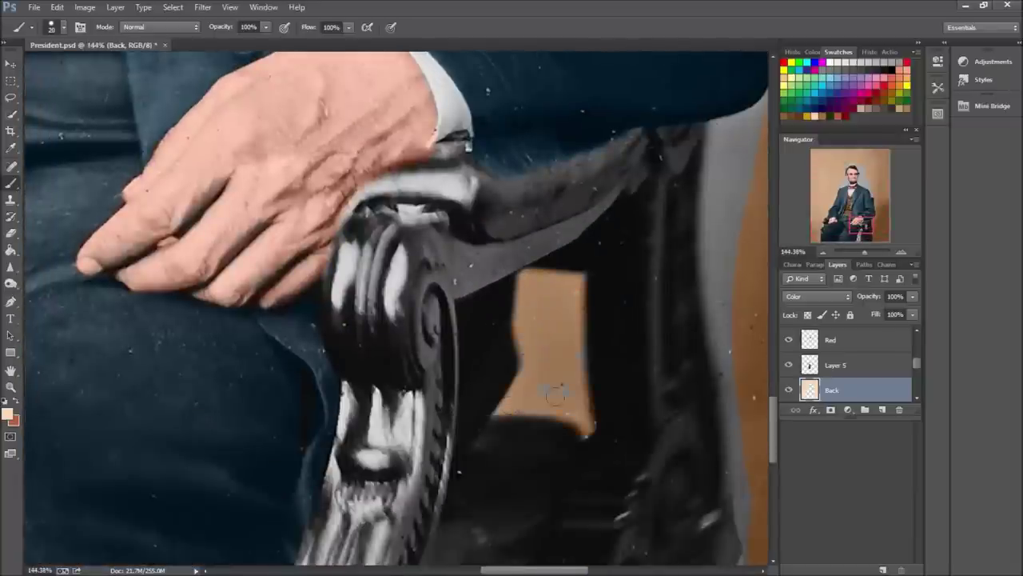
pyautogui.press('e')
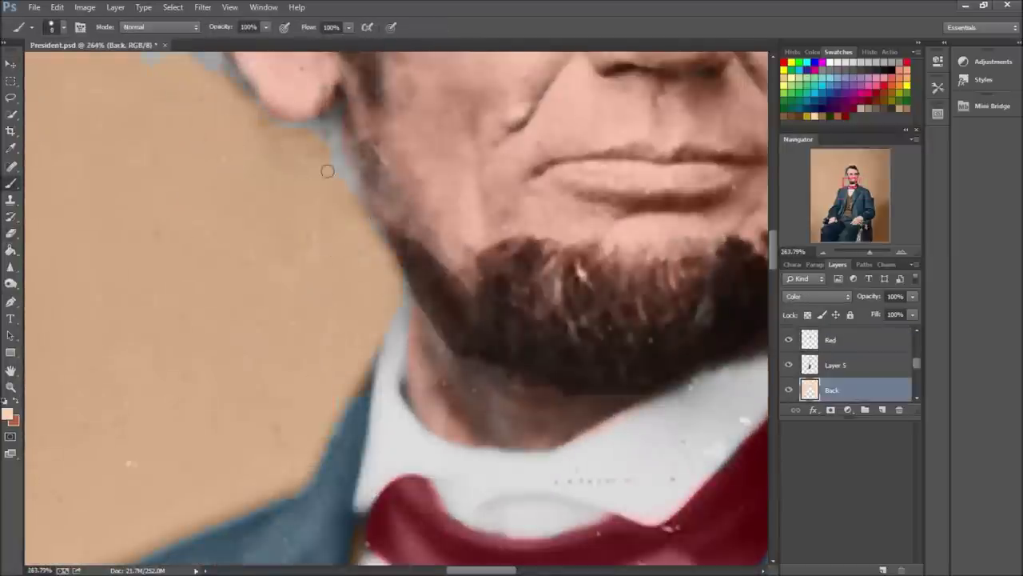
pyautogui.moveTo(327, 170); pyautogui.dragTo(521, 333)
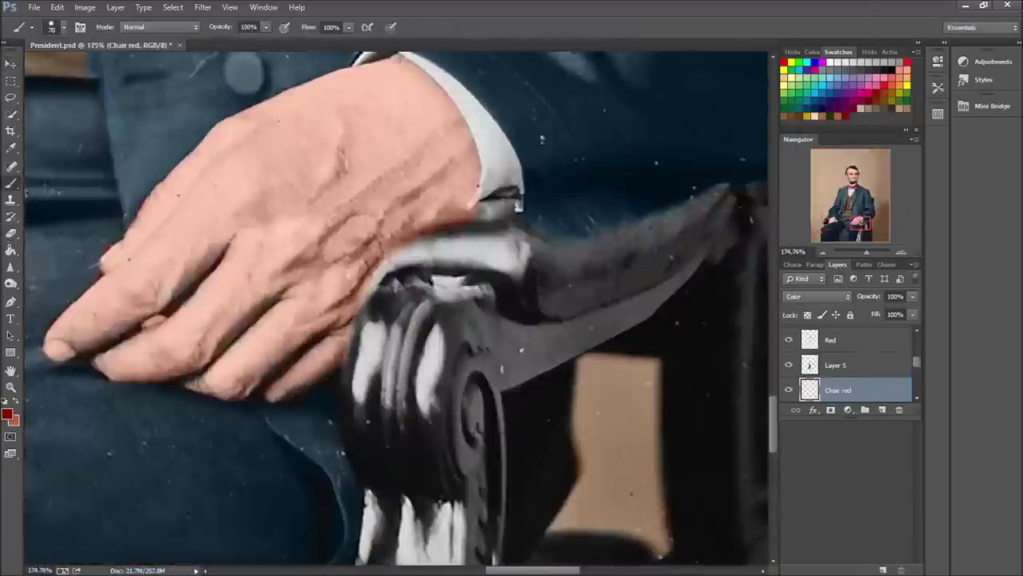
pyautogui.moveTo(735, 203); pyautogui.dragTo(466, 252)
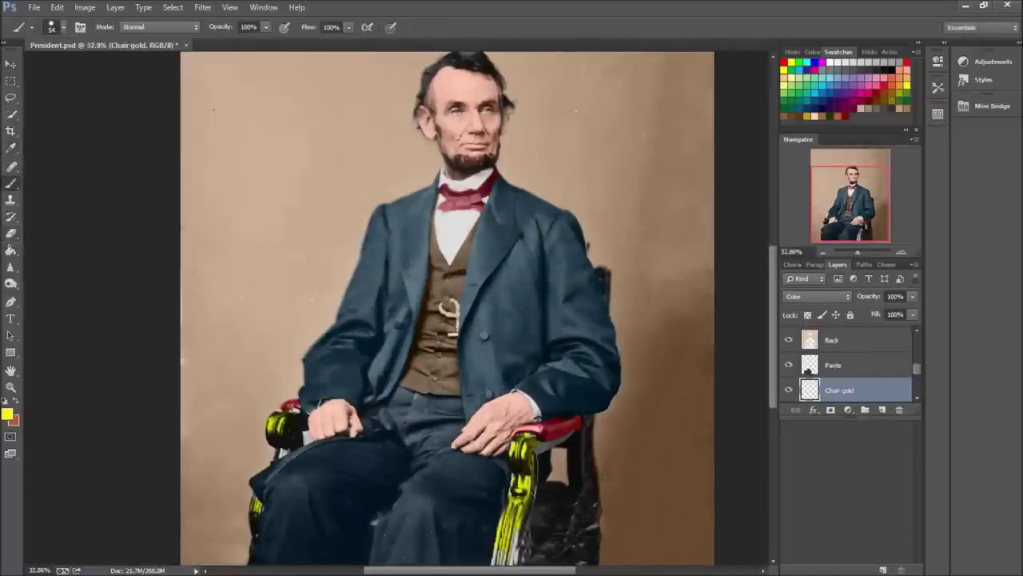
# Step: Shift the gold chair frame to dark wood brown with Hue/Saturation
pyautogui.hotkey('ctrl', 'u')
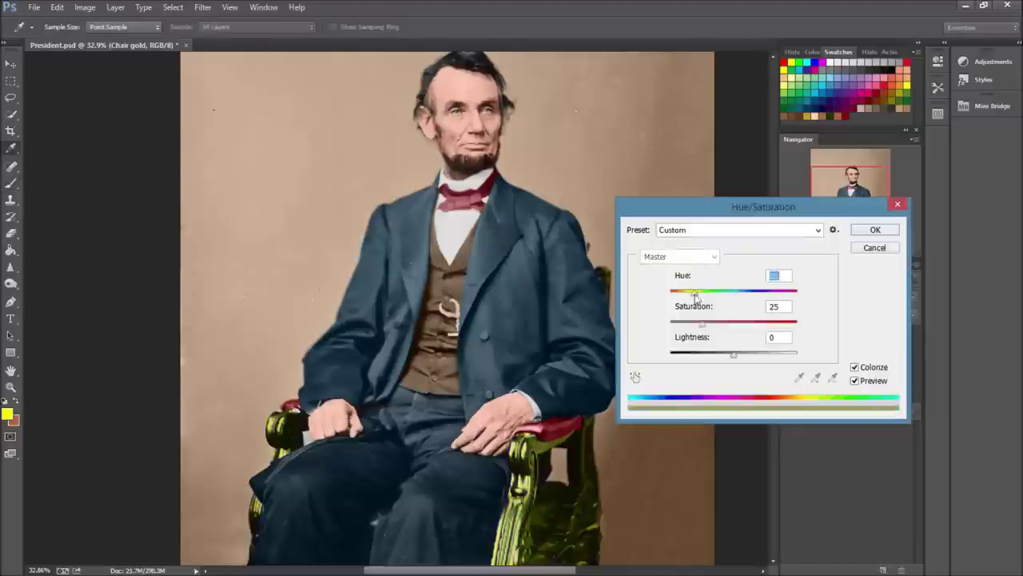
pyautogui.moveTo(700, 359); pyautogui.dragTo(750, 358)
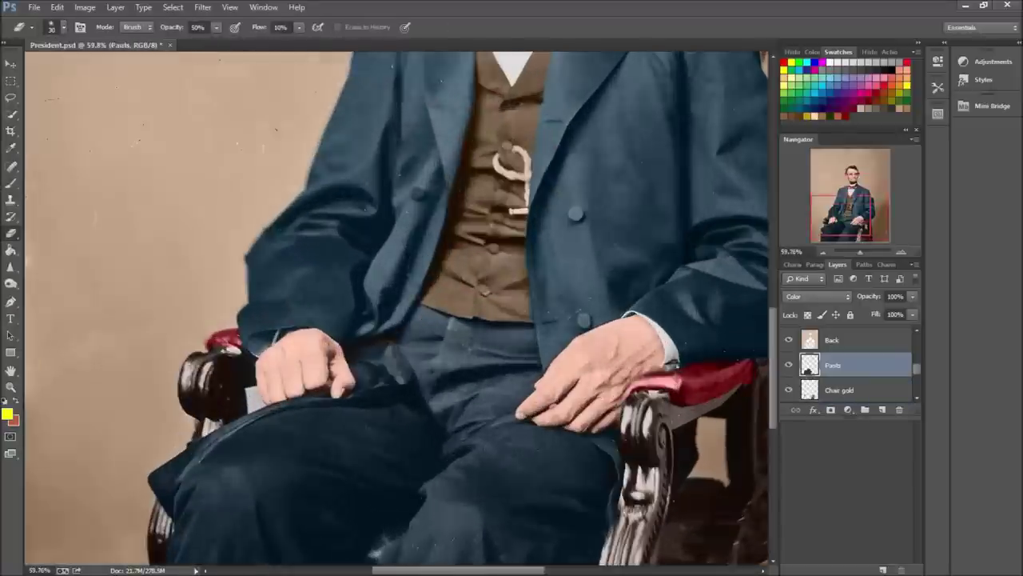
pyautogui.scroll(-2, 274, 104)
pyautogui.scroll(-2, 275, 104)
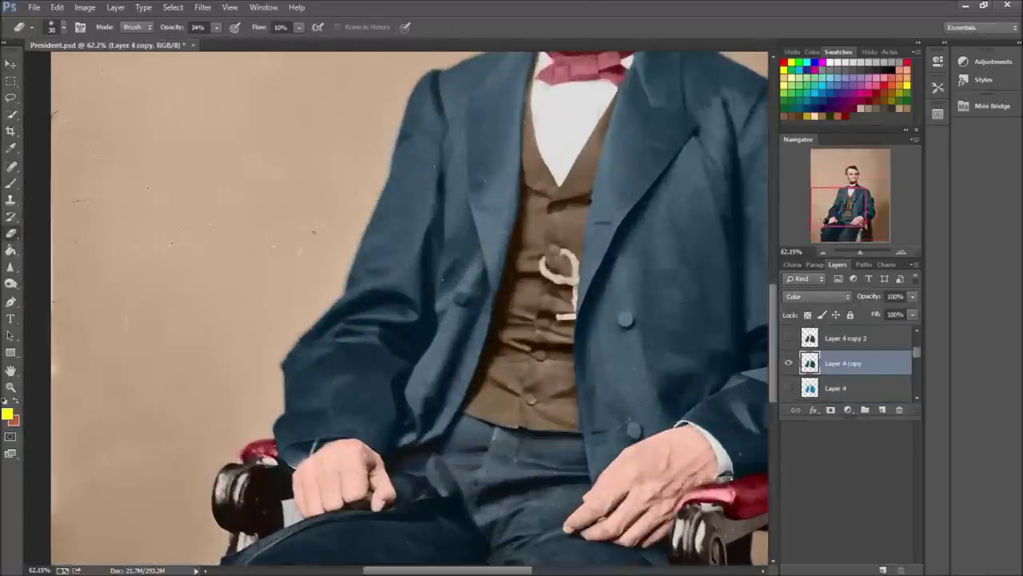
pyautogui.scroll(-5, 277, 420)
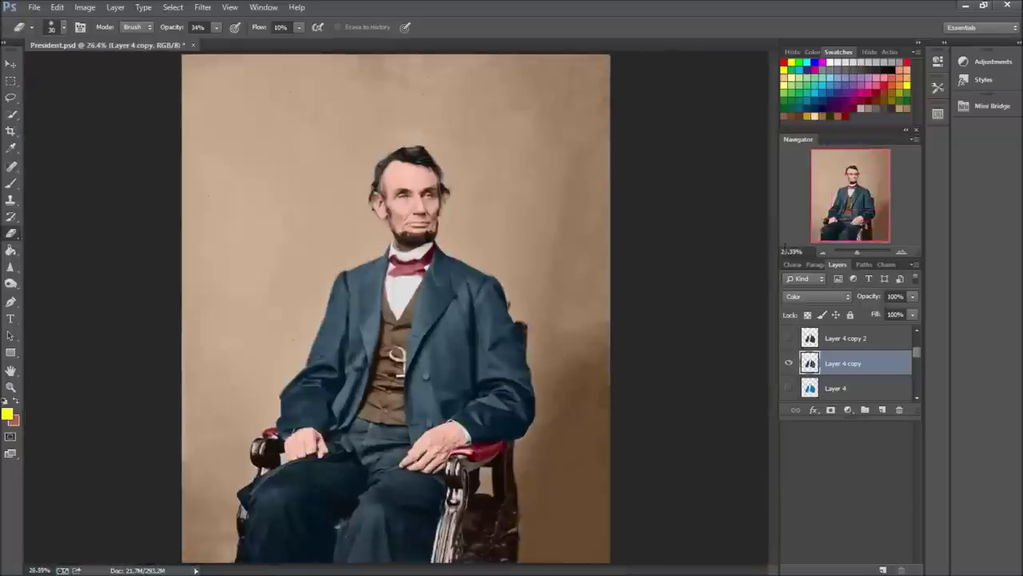
# Step: Switch to the Move tool and select the colour layers for the finishing pass
pyautogui.press('v')
pyautogui.scroll(-3, 833, 387)
pyautogui.keyDown('shift'); pyautogui.click(838, 383); pyautogui.keyUp('shift')
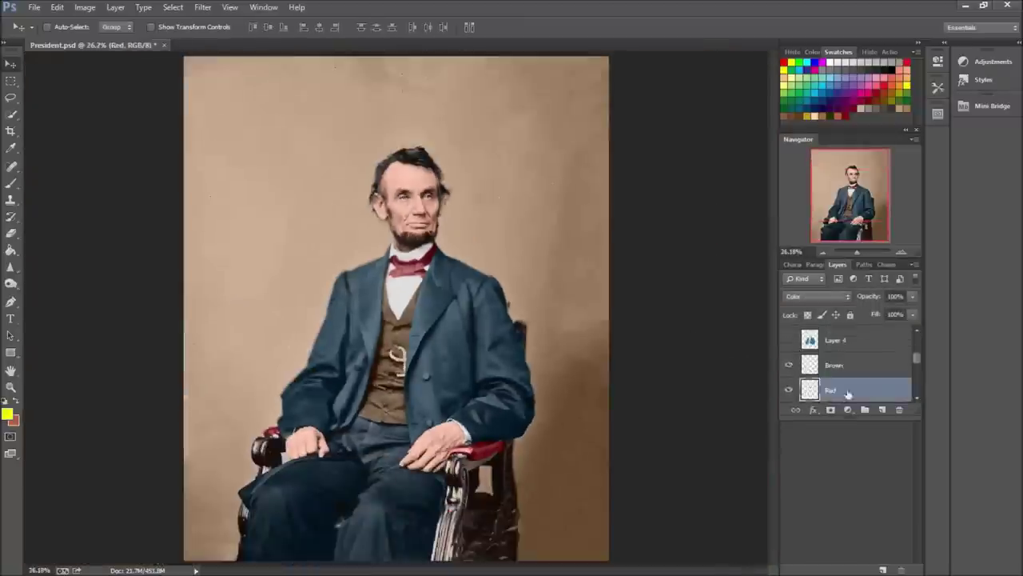
# Step: Brighten the portrait in Camera Raw with Exposure +0.15, Contrast +22 and Clarity +29
pyautogui.click(203, 7)
pyautogui.click(264, 76)
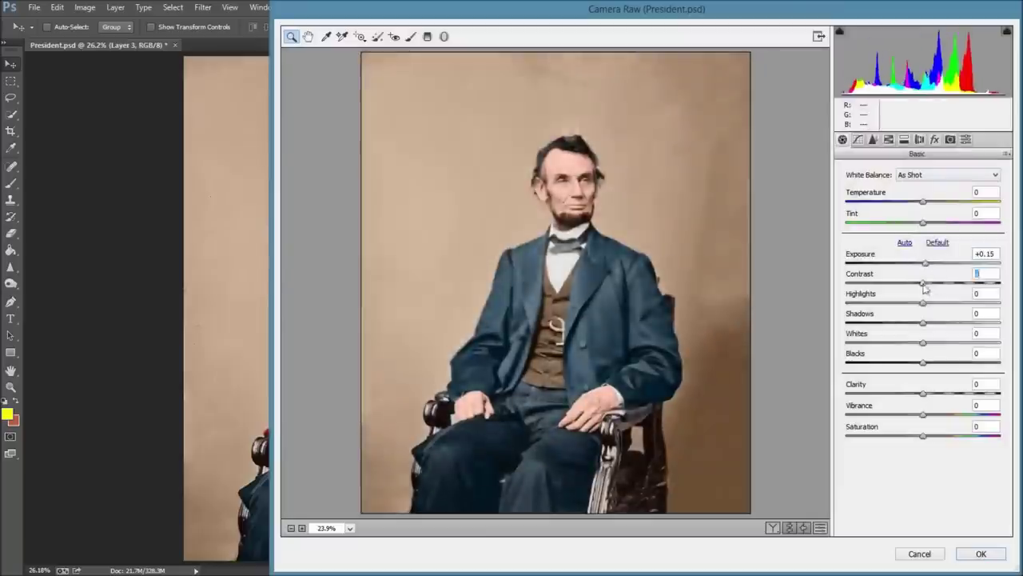
pyautogui.moveTo(923, 322); pyautogui.dragTo(918, 322)
pyautogui.moveTo(923, 342)
pyautogui.mouseDown()
pyautogui.moveTo(949, 342)
pyautogui.moveTo(908, 362)
pyautogui.mouseUp()
pyautogui.moveTo(923, 392)
pyautogui.mouseDown()
pyautogui.moveTo(946, 393)
pyautogui.moveTo(910, 424)
pyautogui.mouseUp()
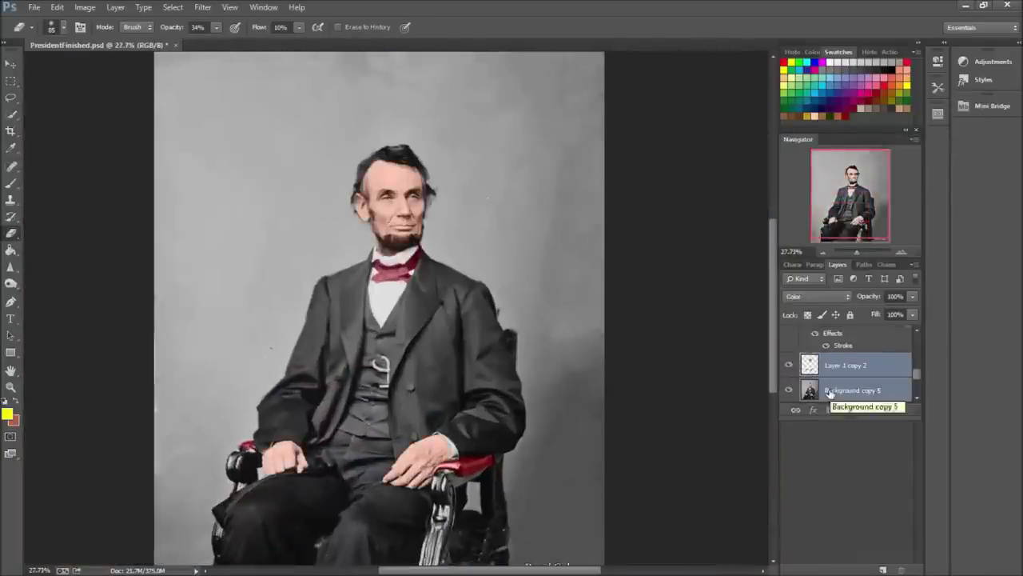
# Step: Apply a Camera Raw pass: Contrast +28, Highlights -20, Shadows -32, Whites +7, Blacks -28, Clarity +19
pyautogui.click(208, 8)
pyautogui.click(235, 81)
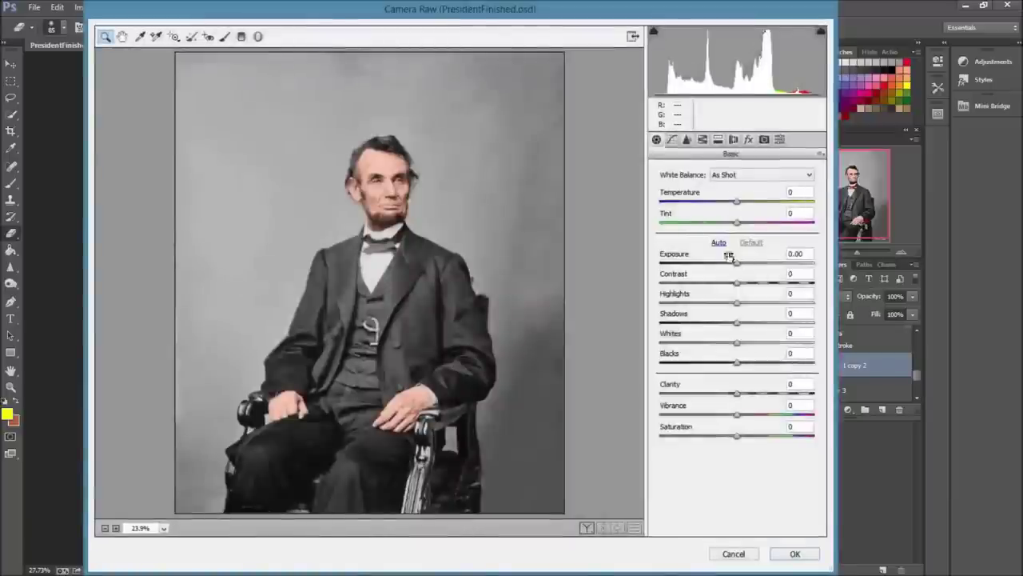
pyautogui.moveTo(737, 282)
pyautogui.mouseDown()
pyautogui.moveTo(758, 283)
pyautogui.moveTo(721, 302)
pyautogui.moveTo(712, 322)
pyautogui.mouseUp()
pyautogui.moveTo(736, 342)
pyautogui.mouseDown()
pyautogui.moveTo(752, 342)
pyautogui.moveTo(742, 343)
pyautogui.mouseUp()
pyautogui.moveTo(737, 362)
pyautogui.mouseDown()
pyautogui.moveTo(715, 362)
pyautogui.moveTo(751, 394)
pyautogui.mouseUp()
pyautogui.moveTo(736, 414); pyautogui.dragTo(755, 416)
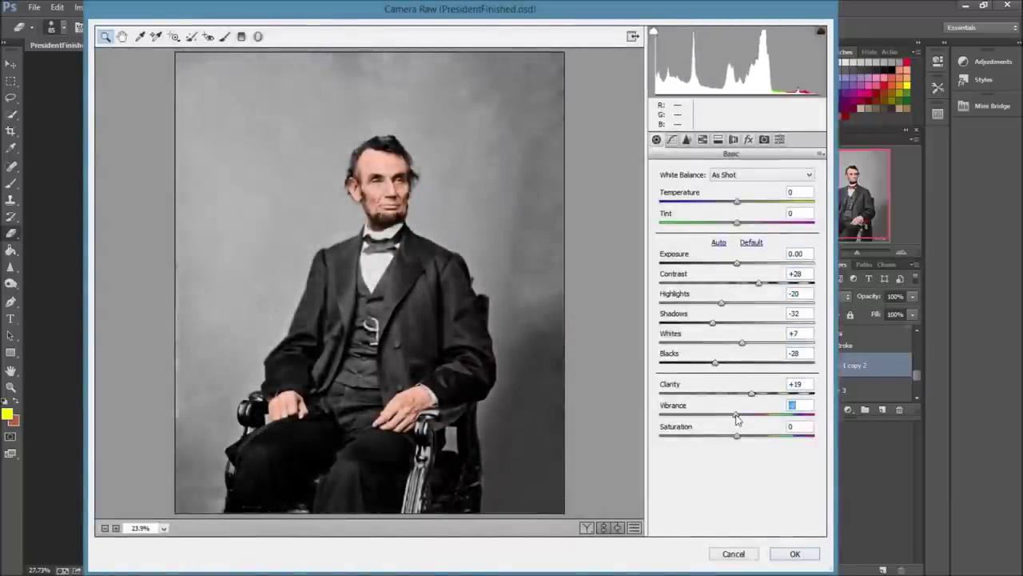
pyautogui.click(795, 553)
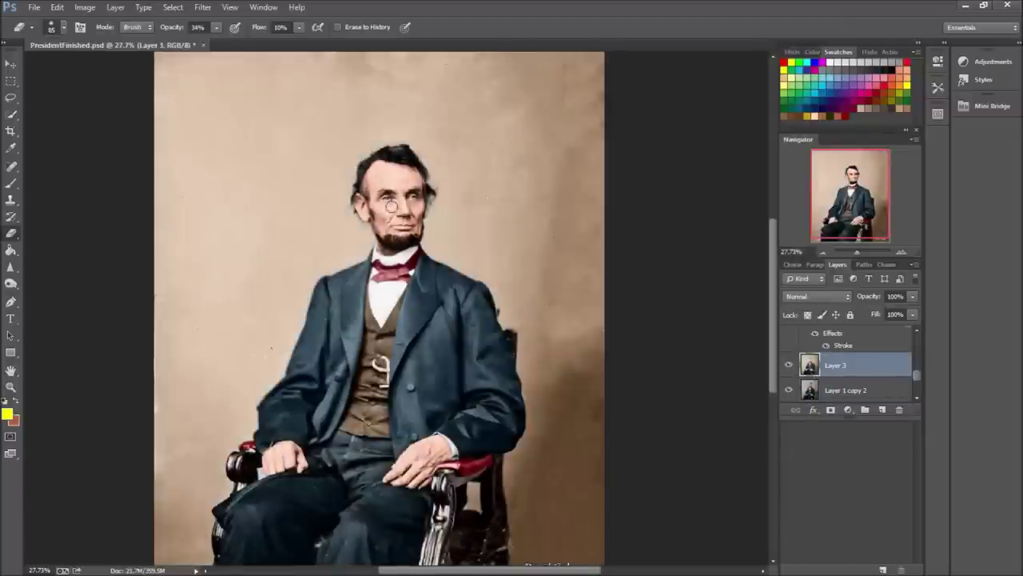
# Step: Toggle Layer 3's visibility to compare the portrait with and without it
pyautogui.click(790, 364)
pyautogui.scroll(2, 392, 192)
pyautogui.click(789, 365)
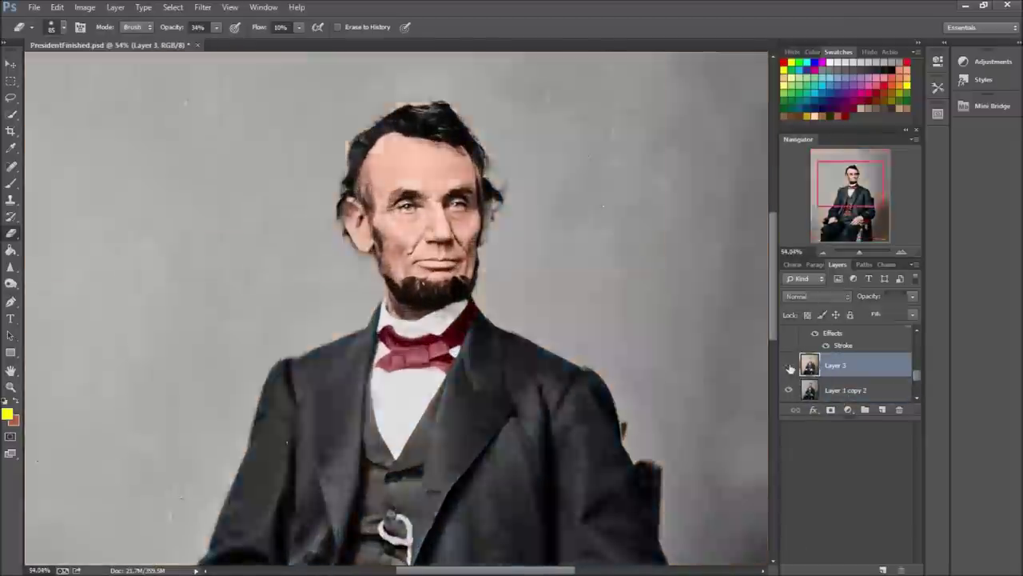